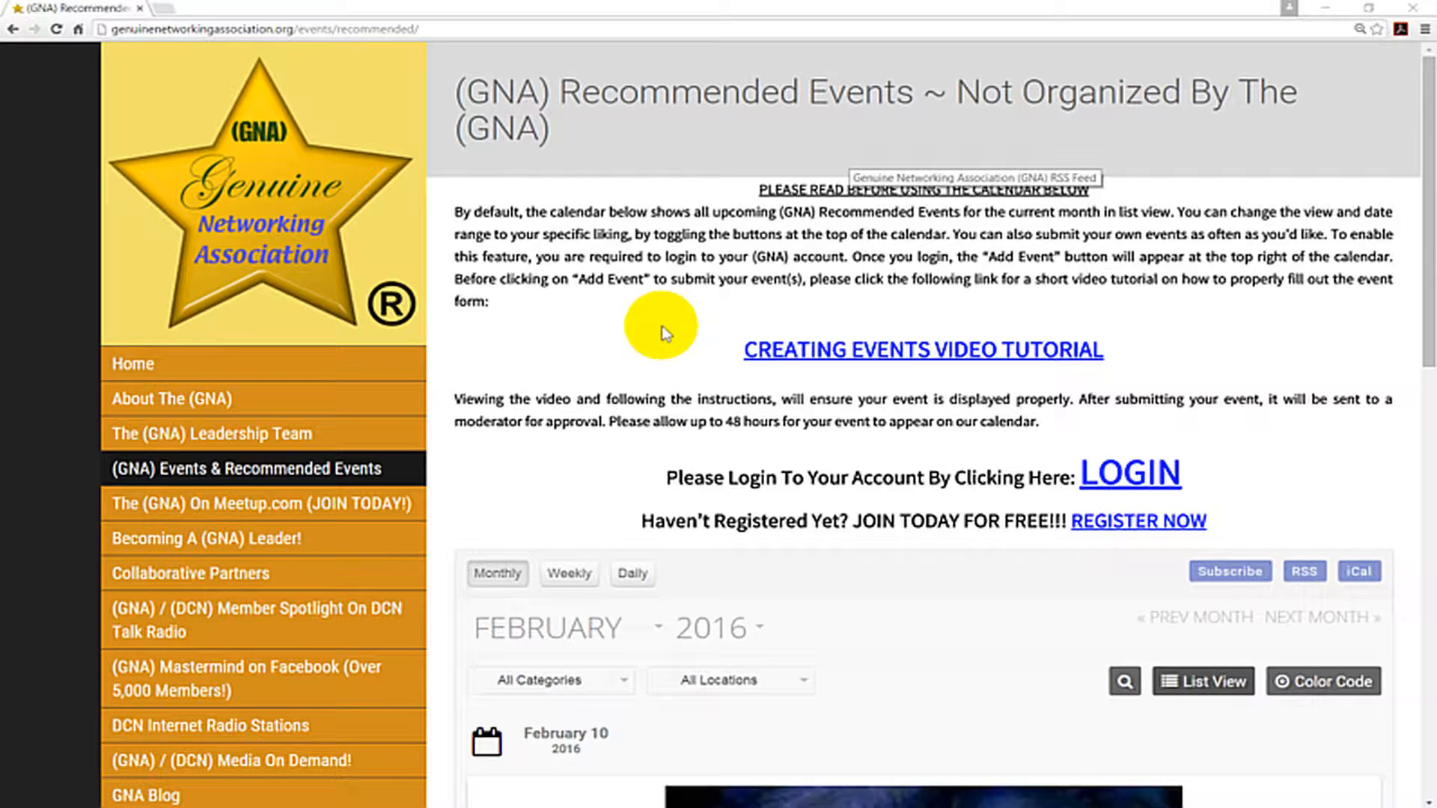
- Preview the recommended events calendar in weekly and daily views, and return it to the monthly view
scroll(675, 315, "down", 1)
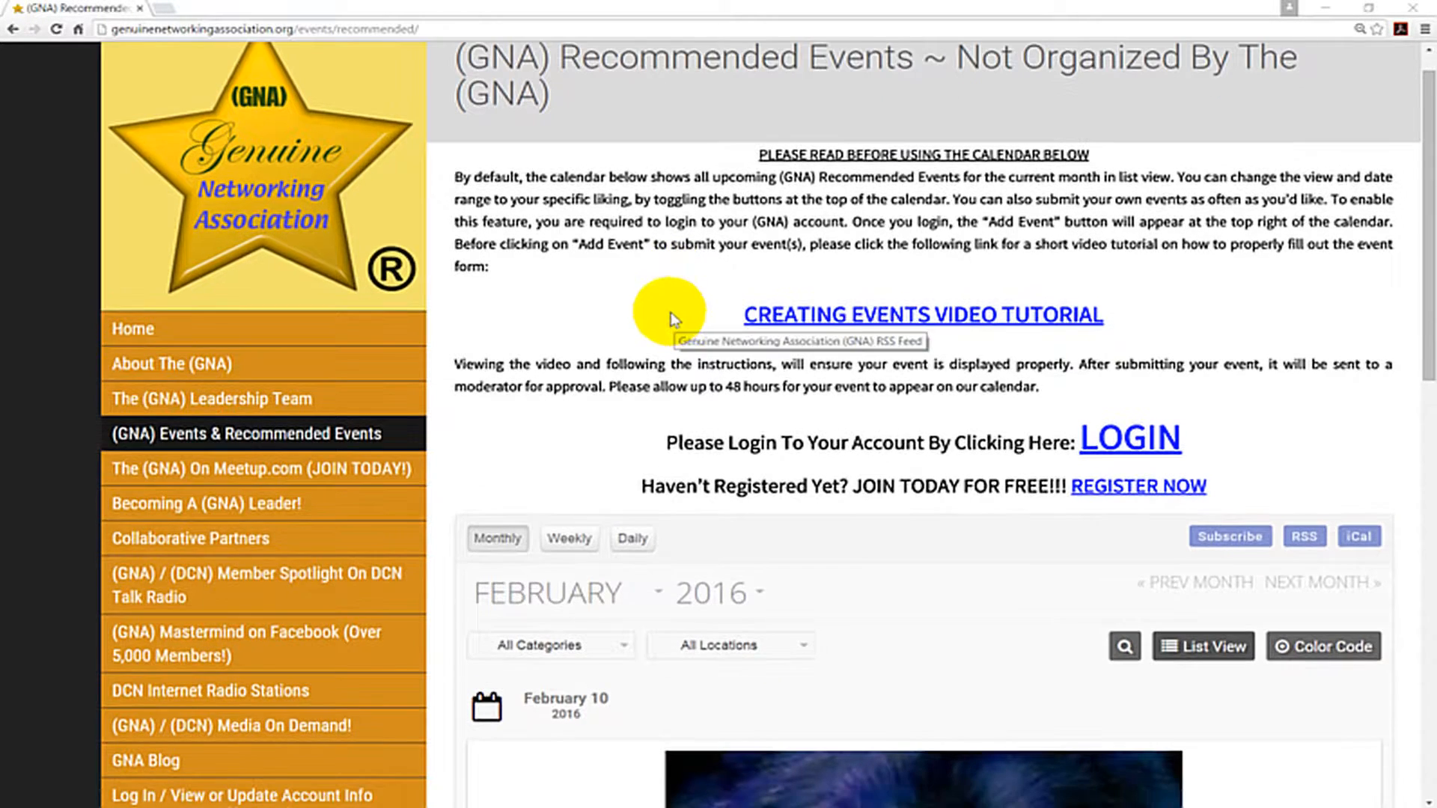
scroll(658, 322, "down", 1)
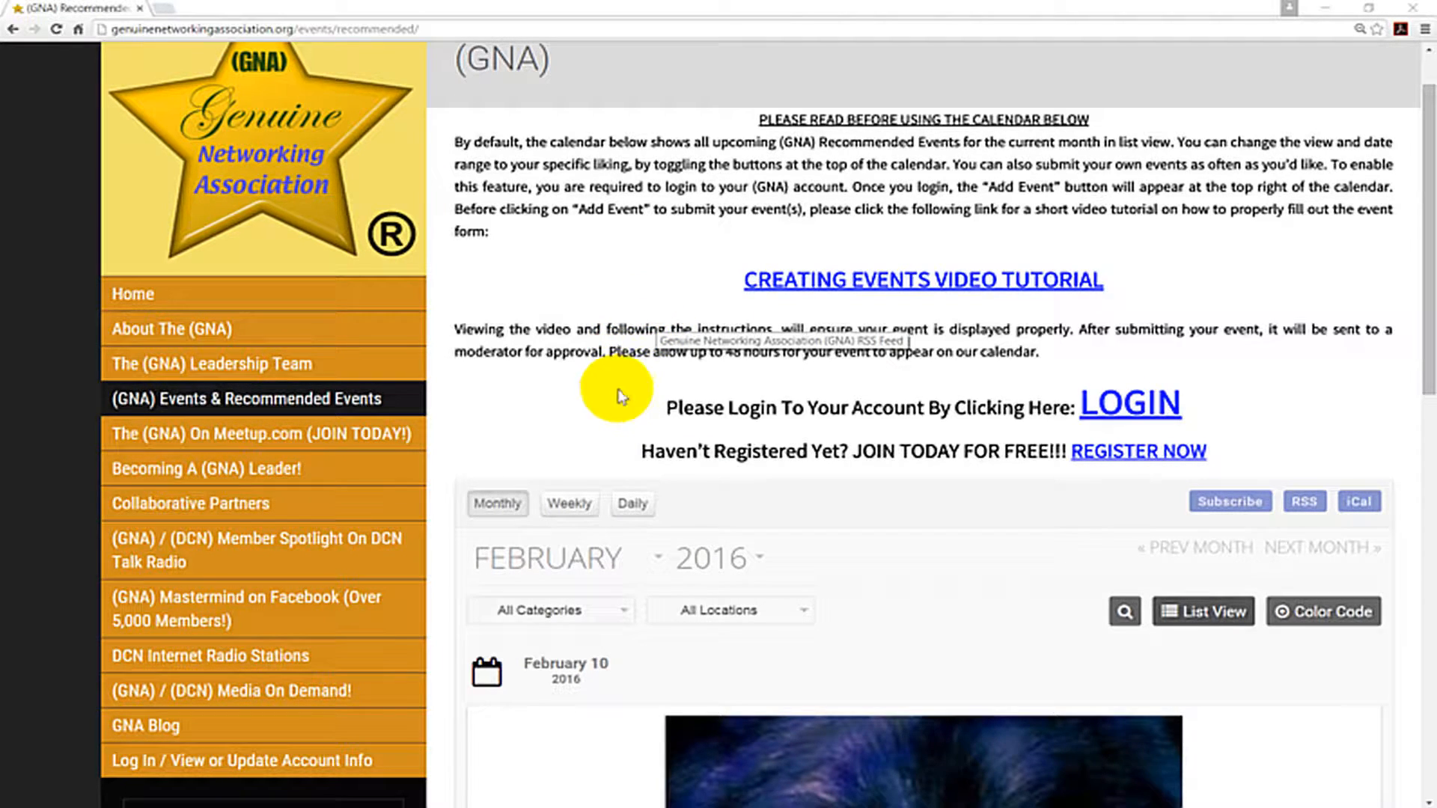
scroll(683, 330, "down", 5)
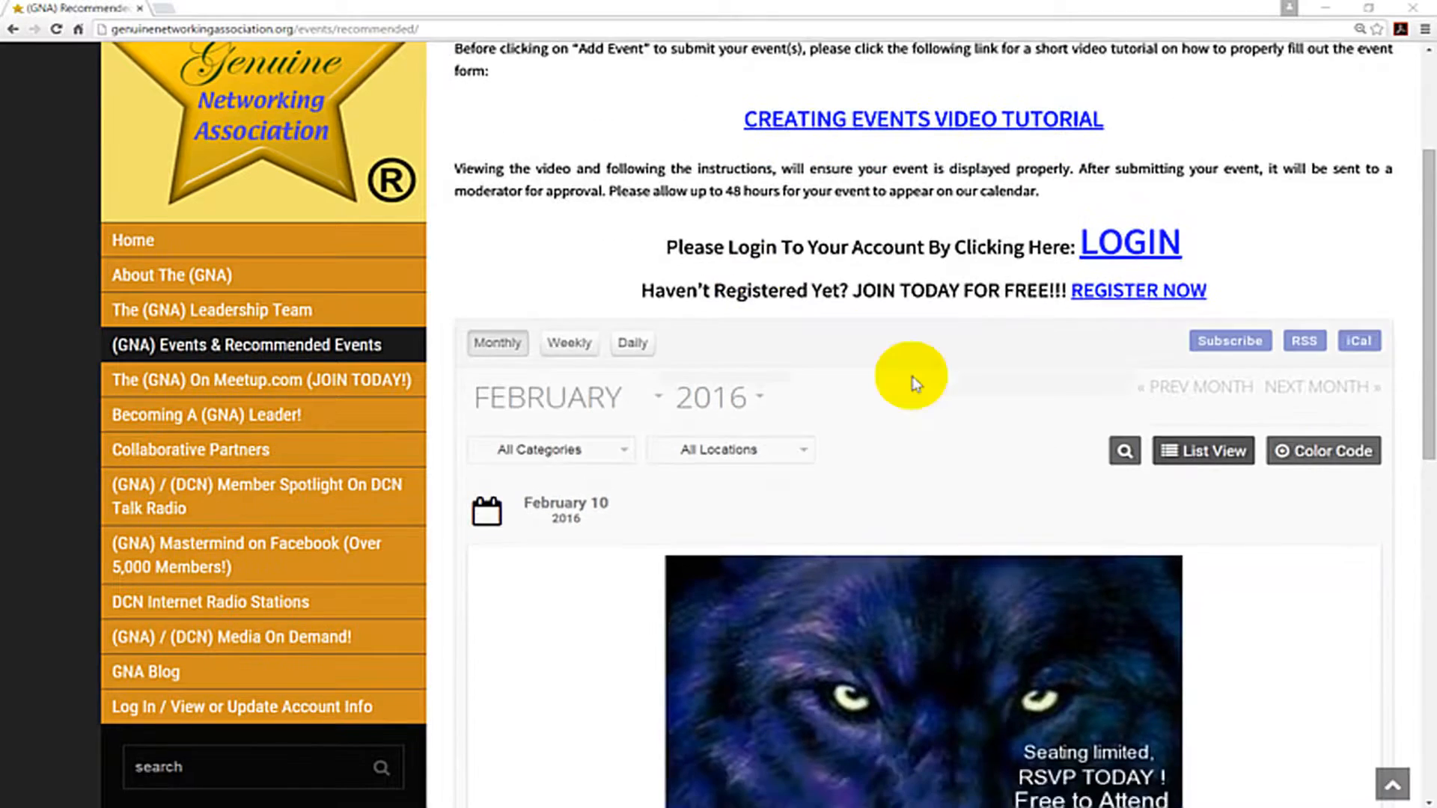
scroll(913, 382, "down", 1)
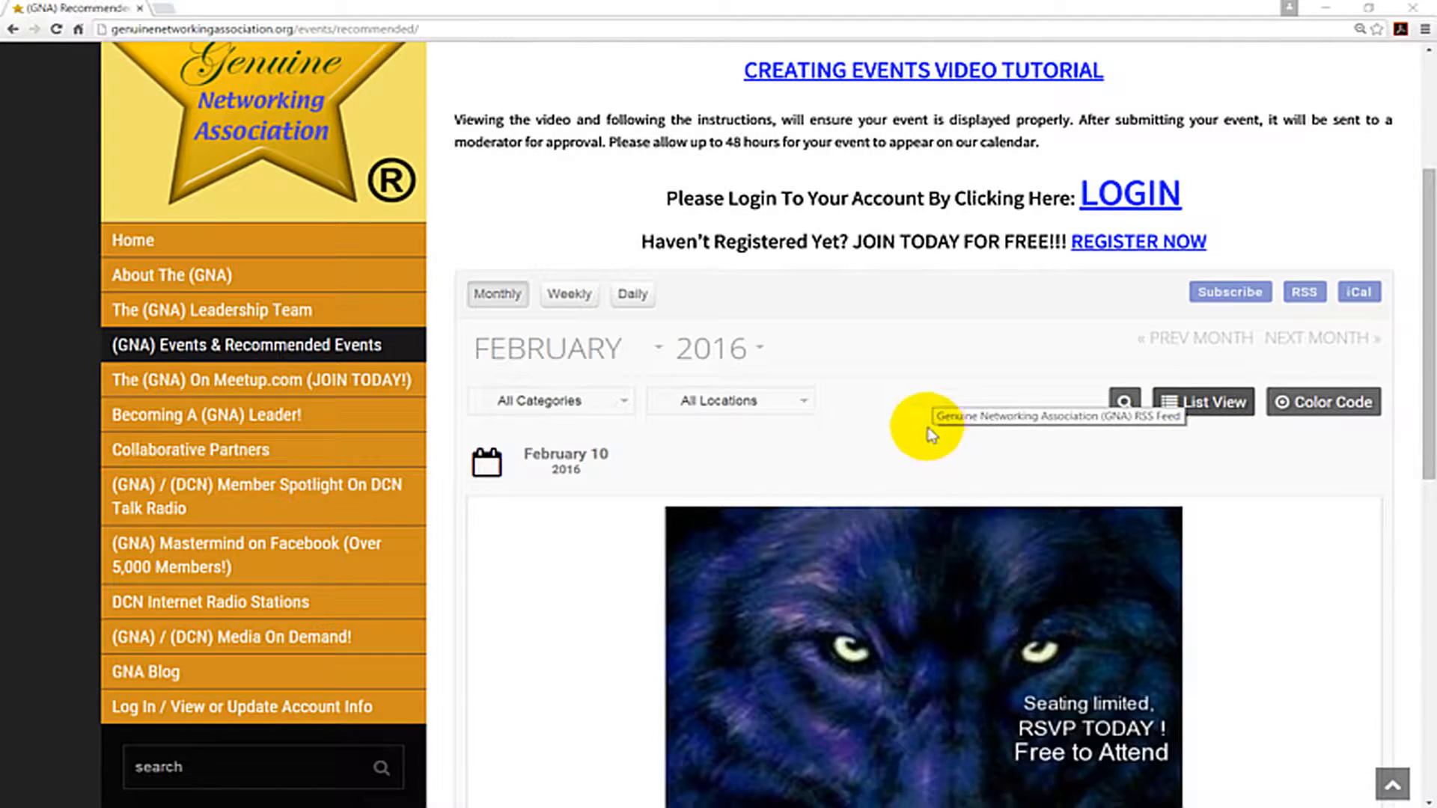
scroll(891, 378, "down", 1)
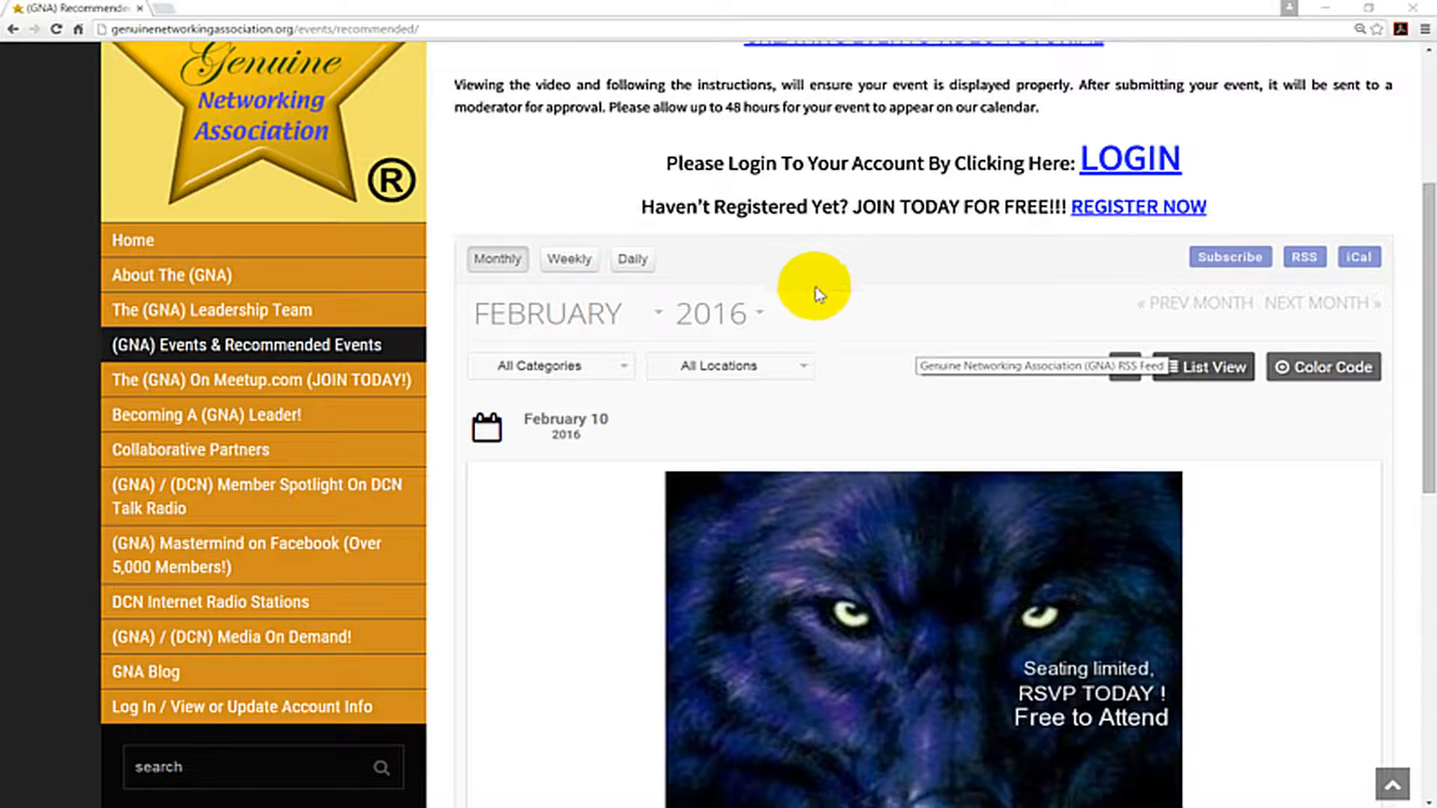
left_click(576, 262)
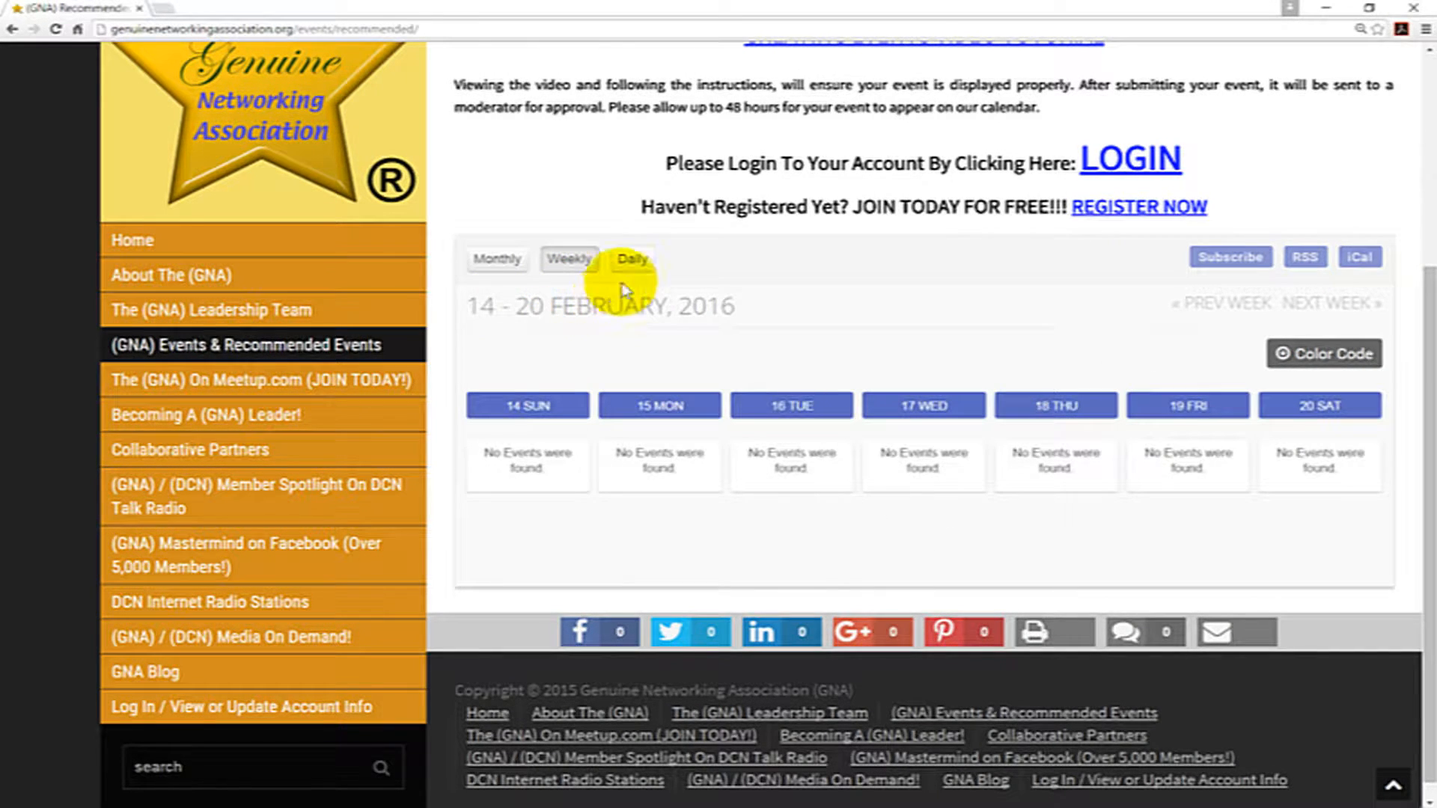
left_click(632, 262)
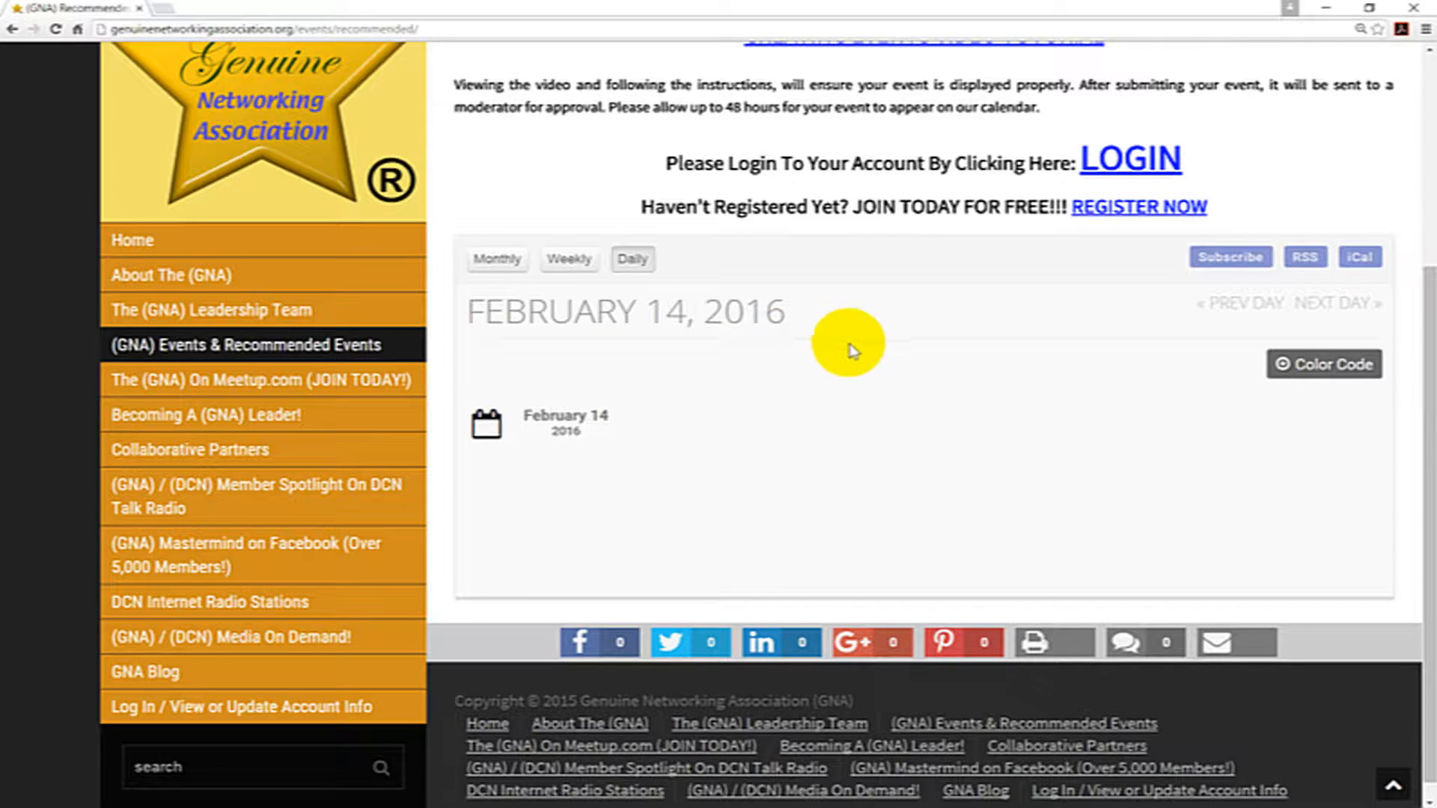
left_click(497, 259)
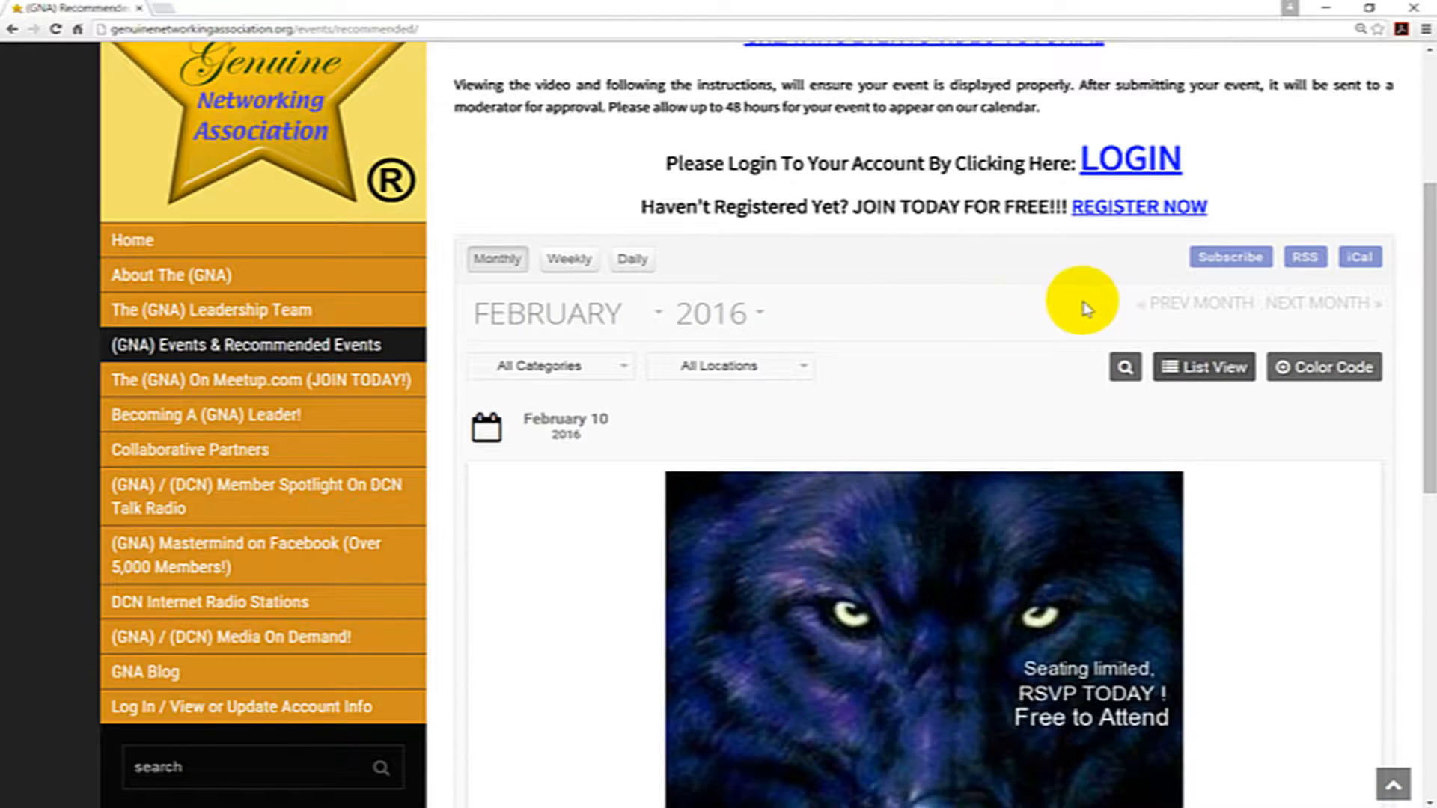
- Display the February 2016 events as a month grid and return to the list of events
left_click(1198, 369)
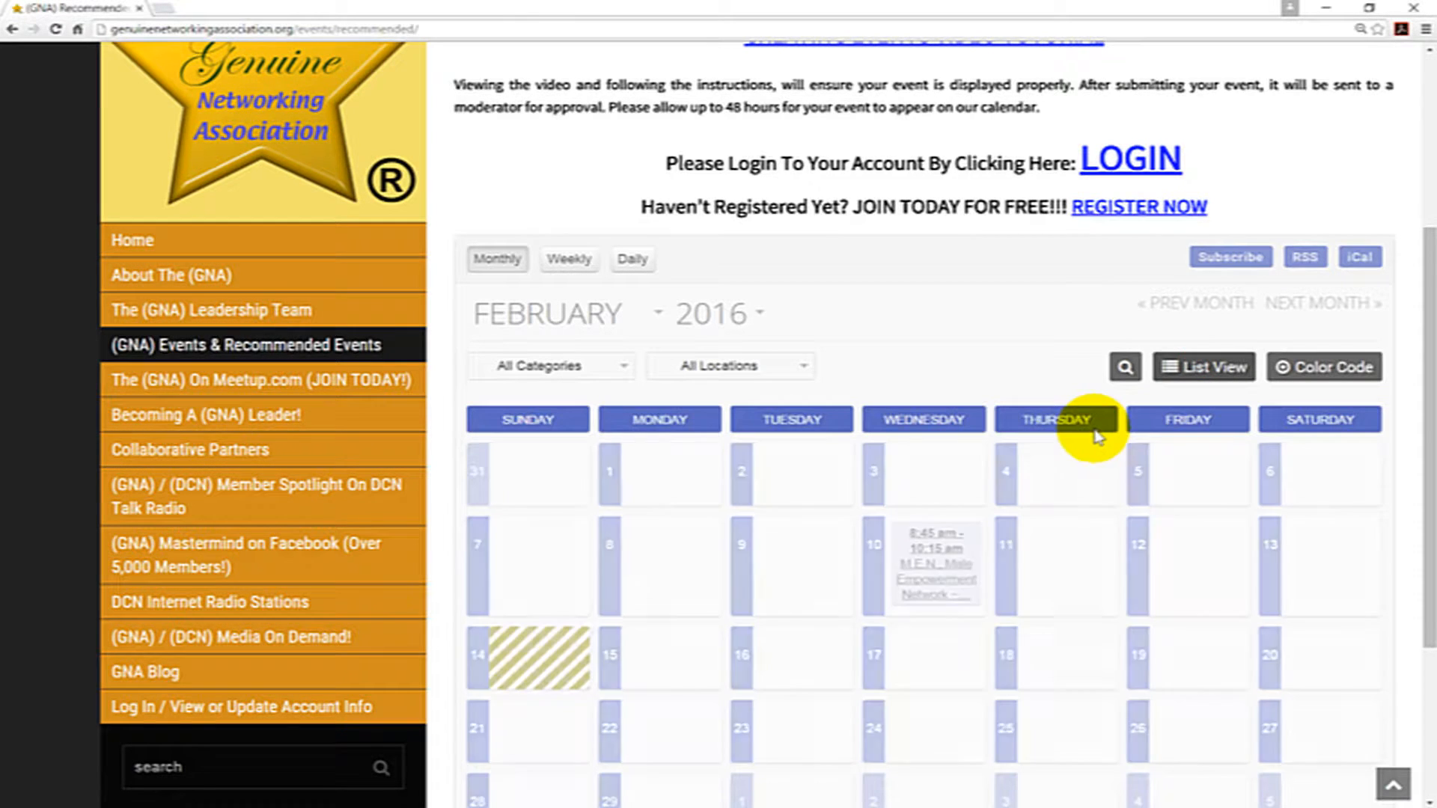
scroll(1062, 457, "down", 3)
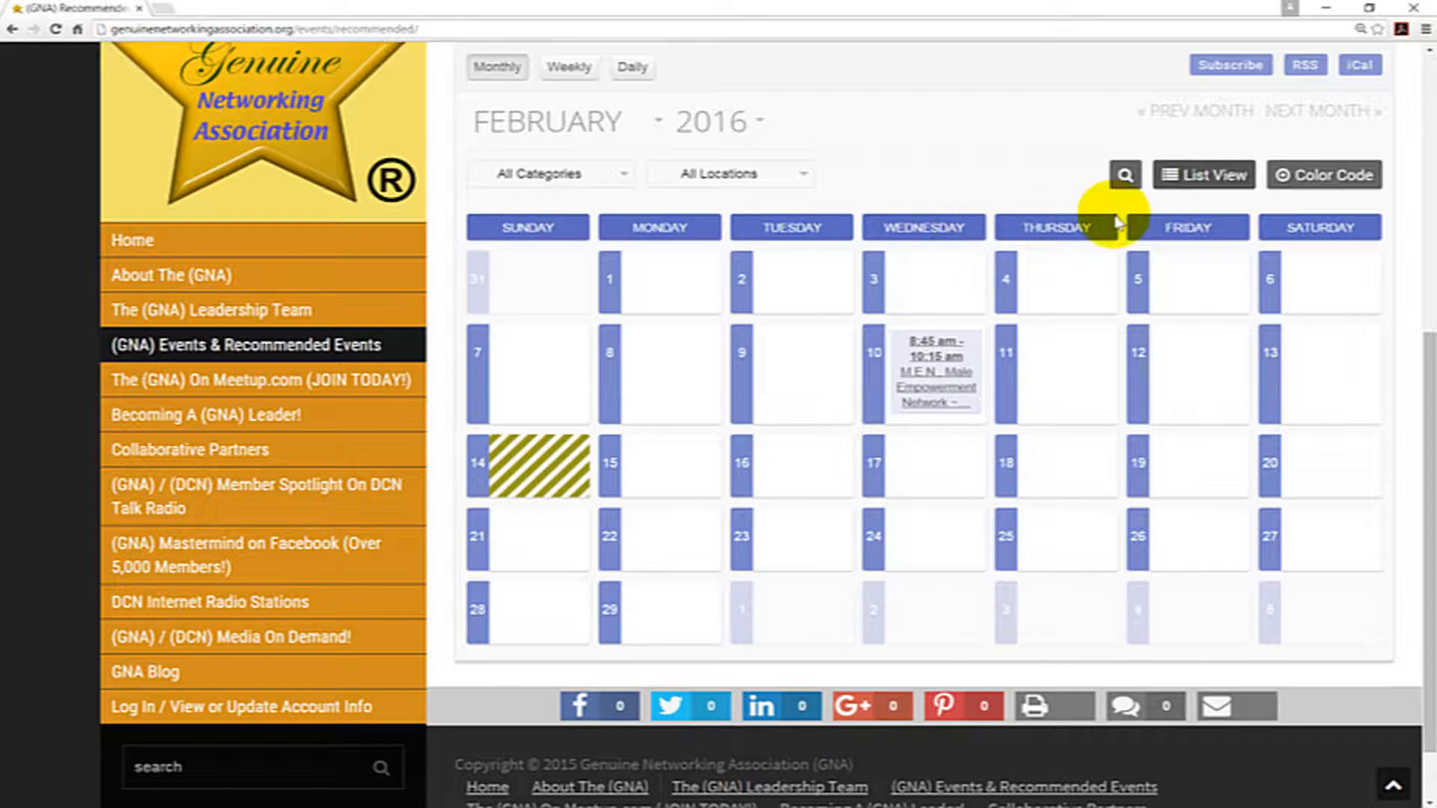
left_click(1205, 178)
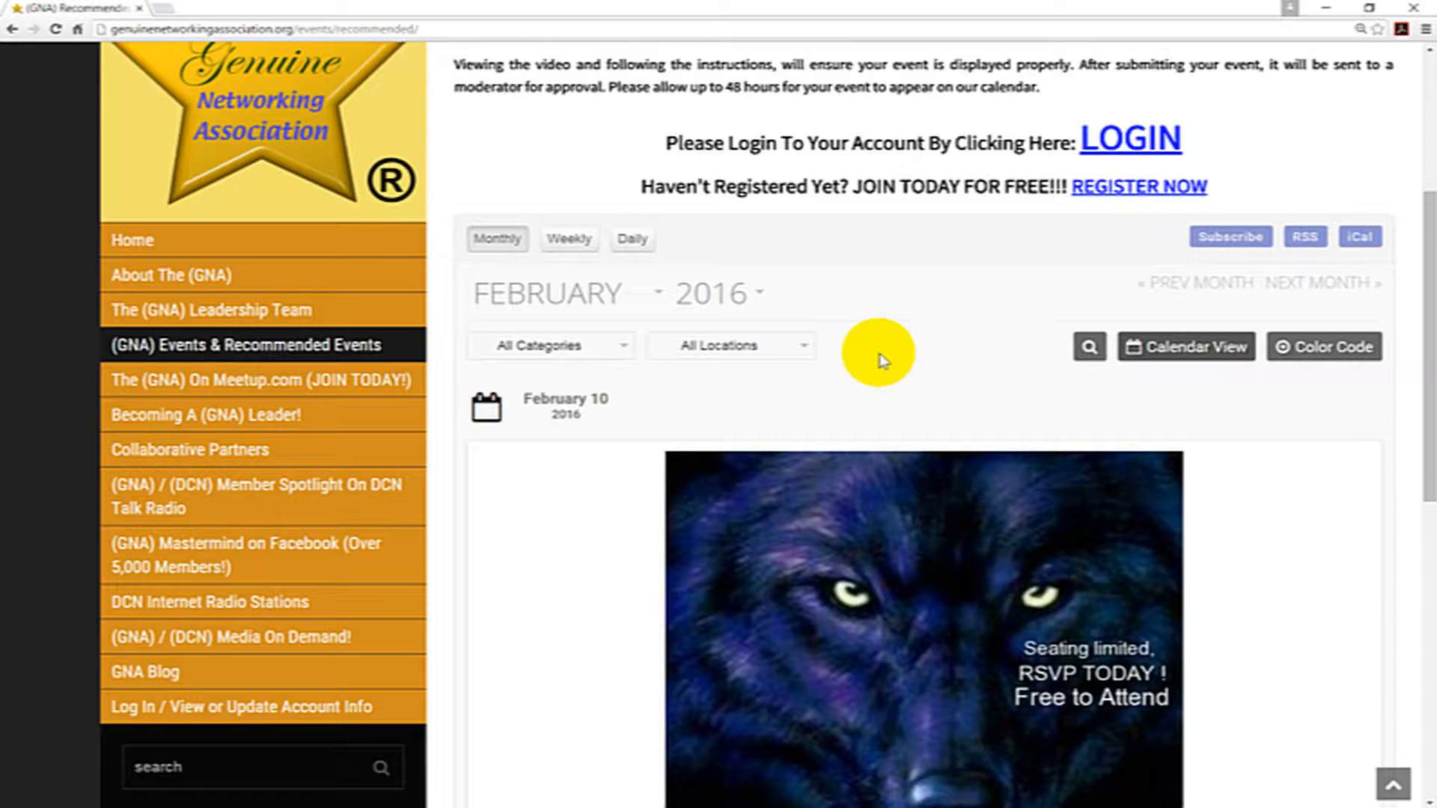
- Open the full details of the February 10 M.E.N., Male Empowerment Network Monthly Breakfast Mixer from the event list
scroll(879, 360, "down", 1)
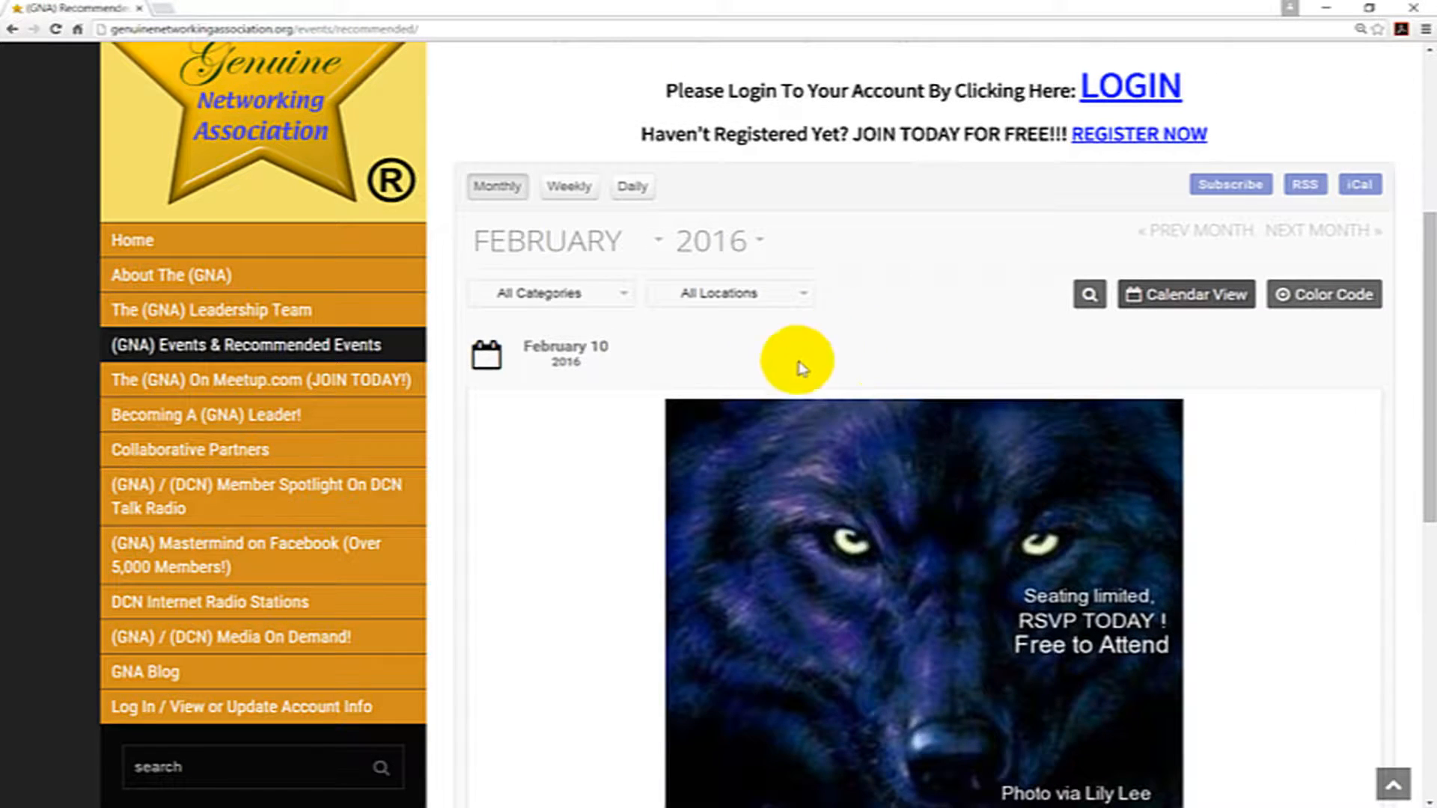
scroll(652, 360, "down", 1)
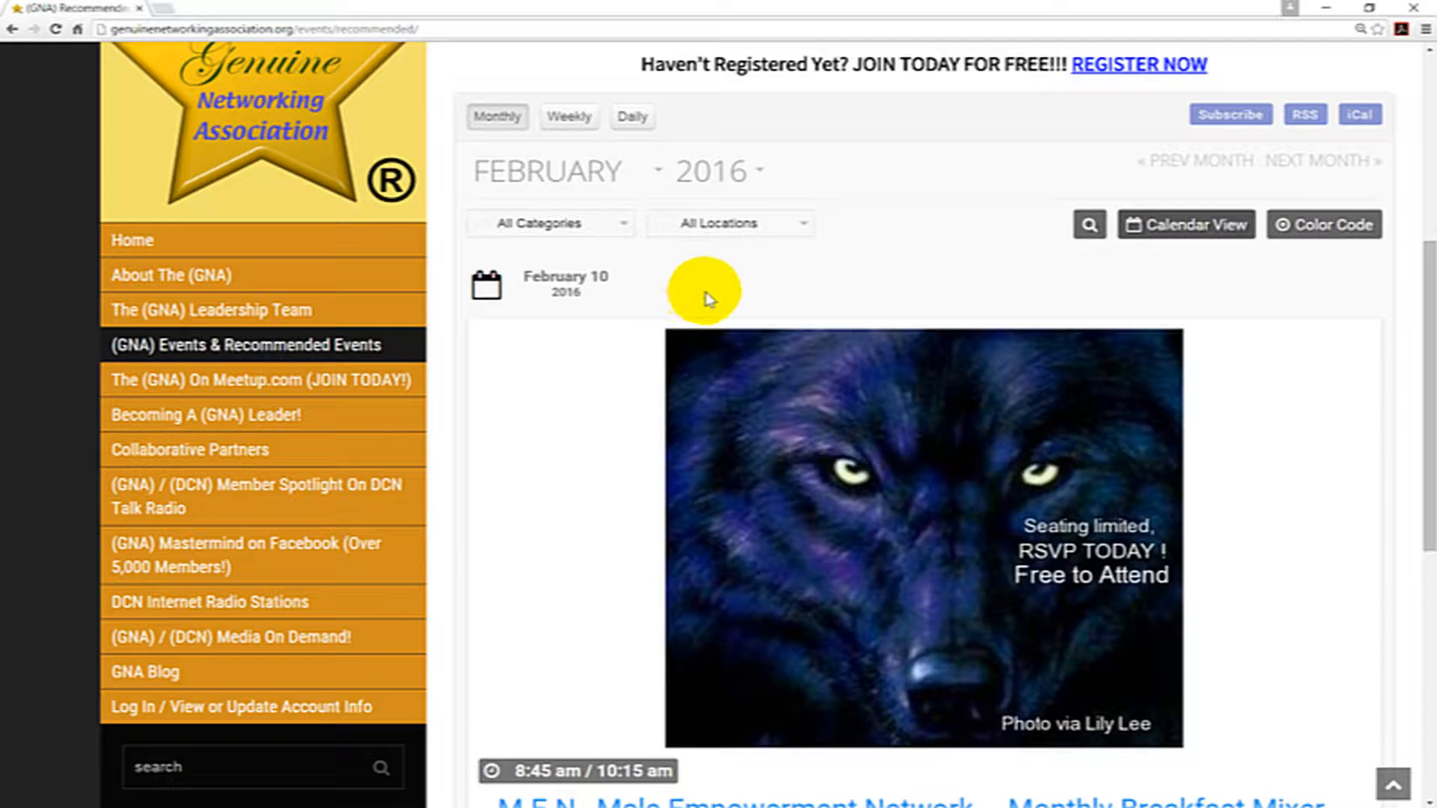
scroll(699, 284, "down", 1)
scroll(699, 285, "down", 1)
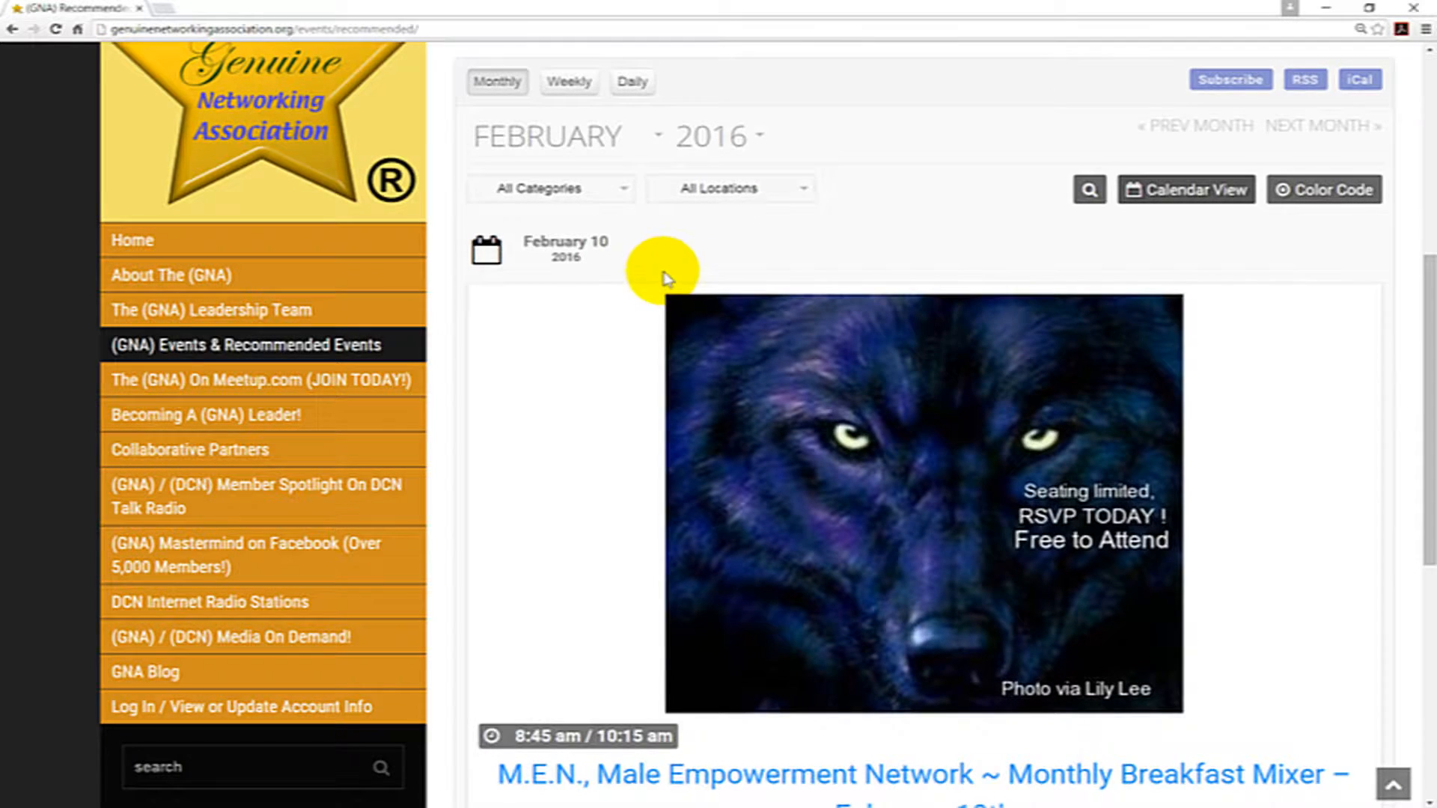
scroll(662, 279, "down", 1)
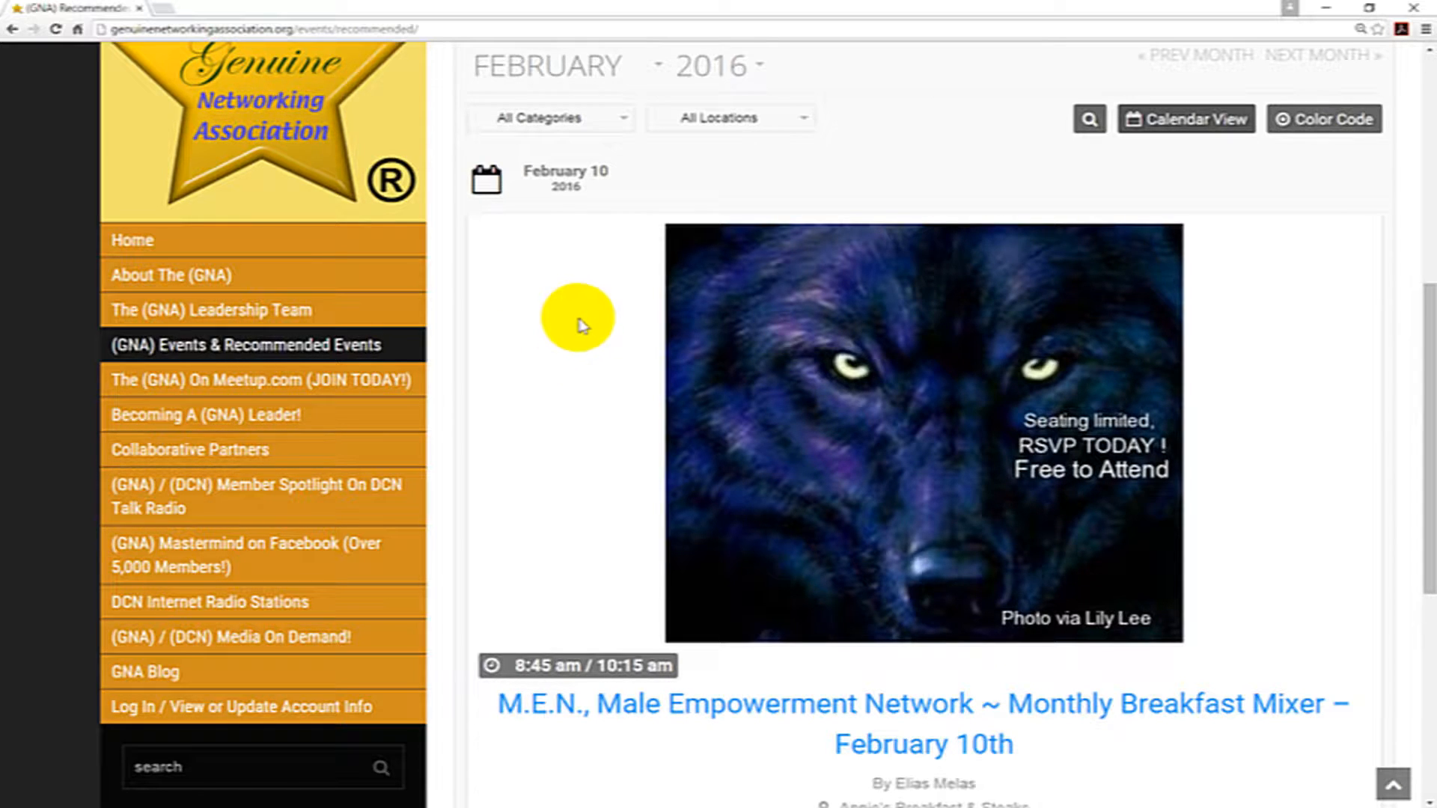
scroll(608, 330, "down", 3)
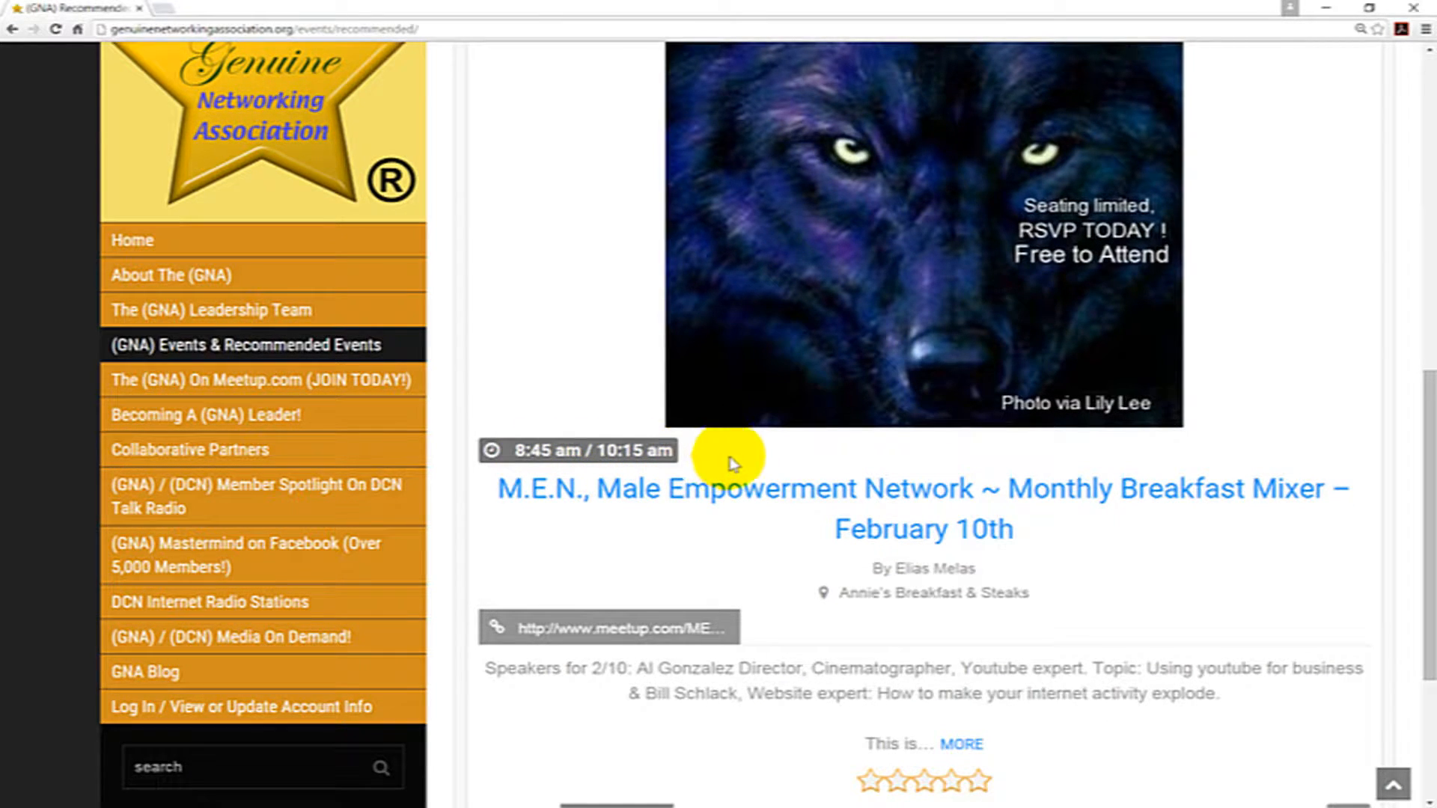
scroll(696, 528, "down", 1)
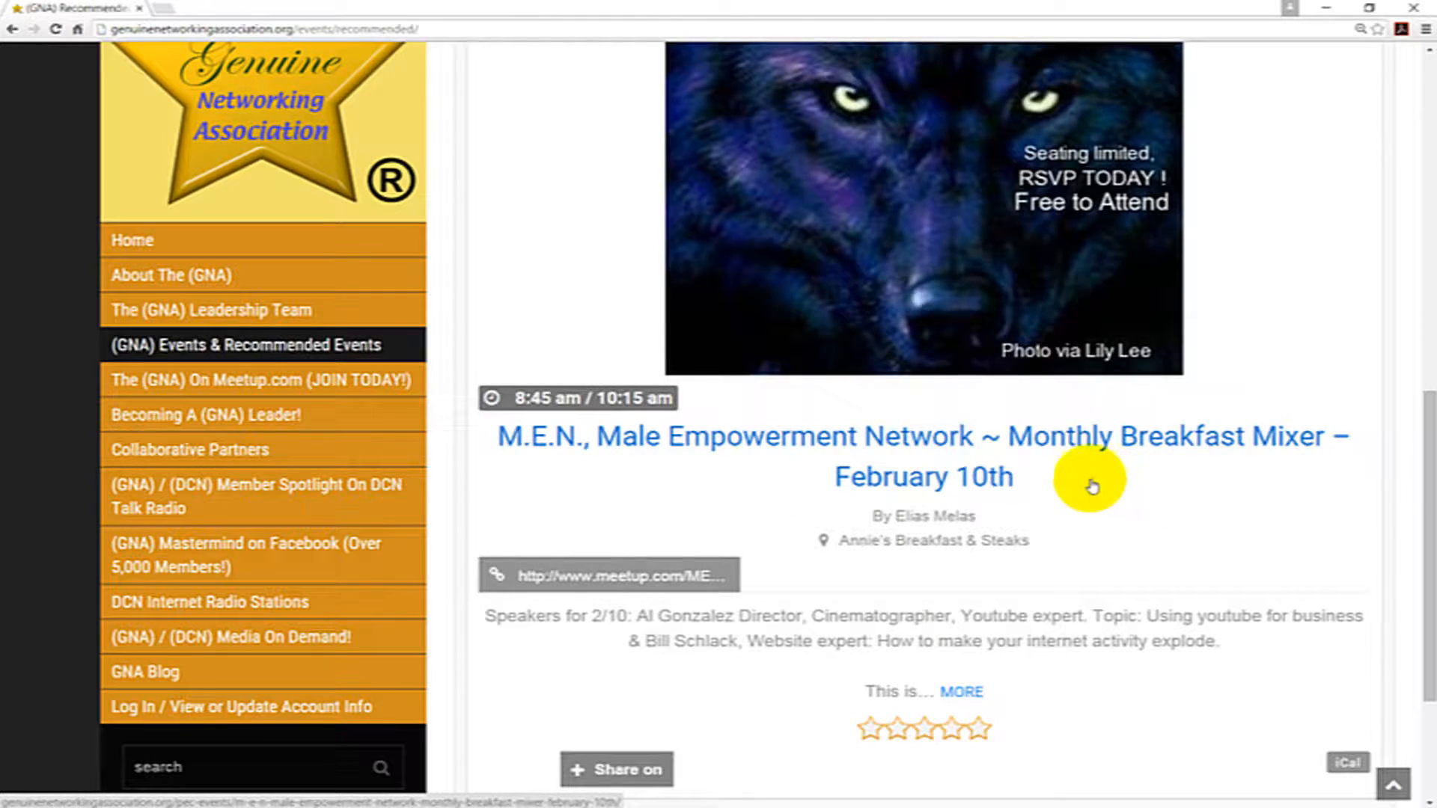
scroll(1091, 481, "down", 1)
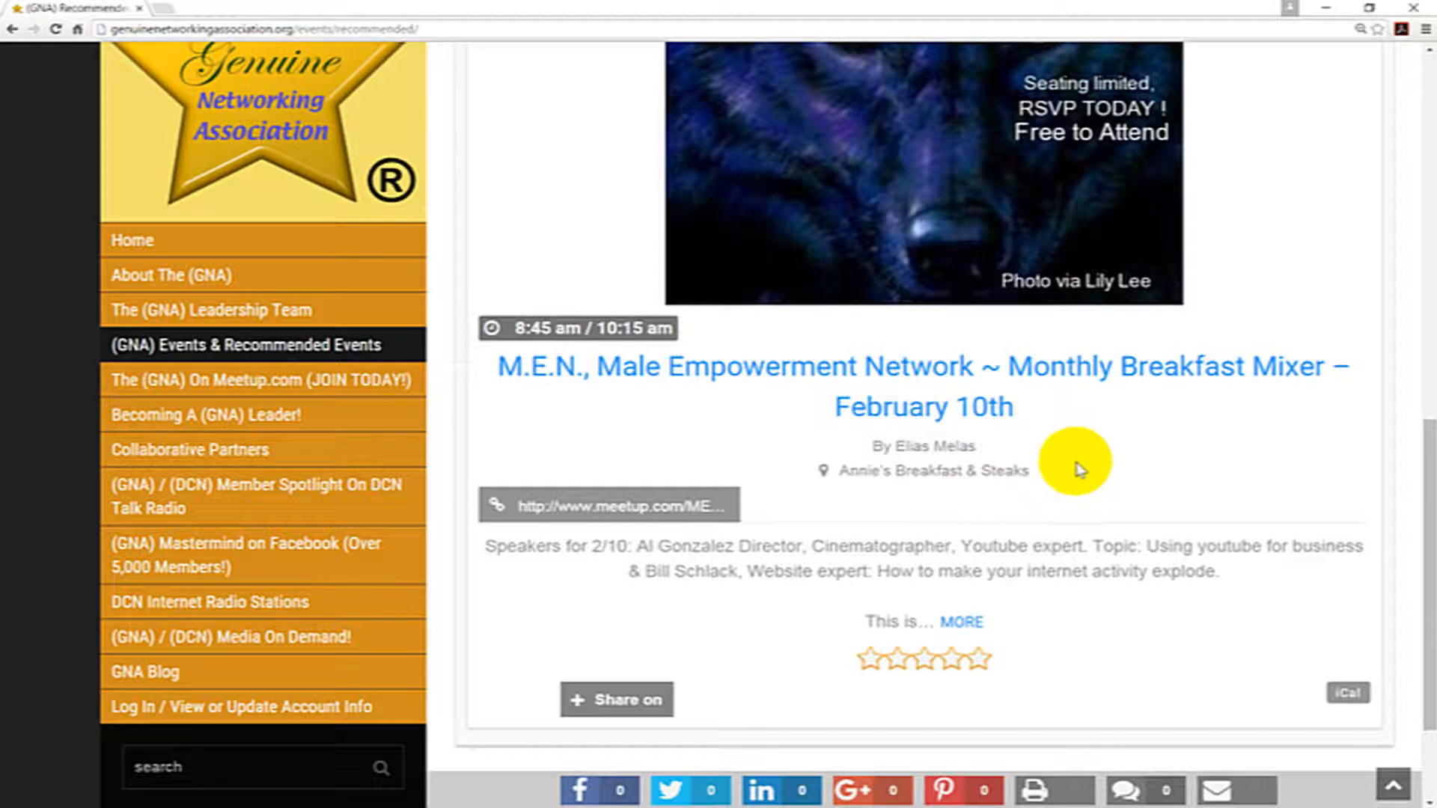
scroll(1013, 466, "down", 1)
scroll(1014, 467, "down", 1)
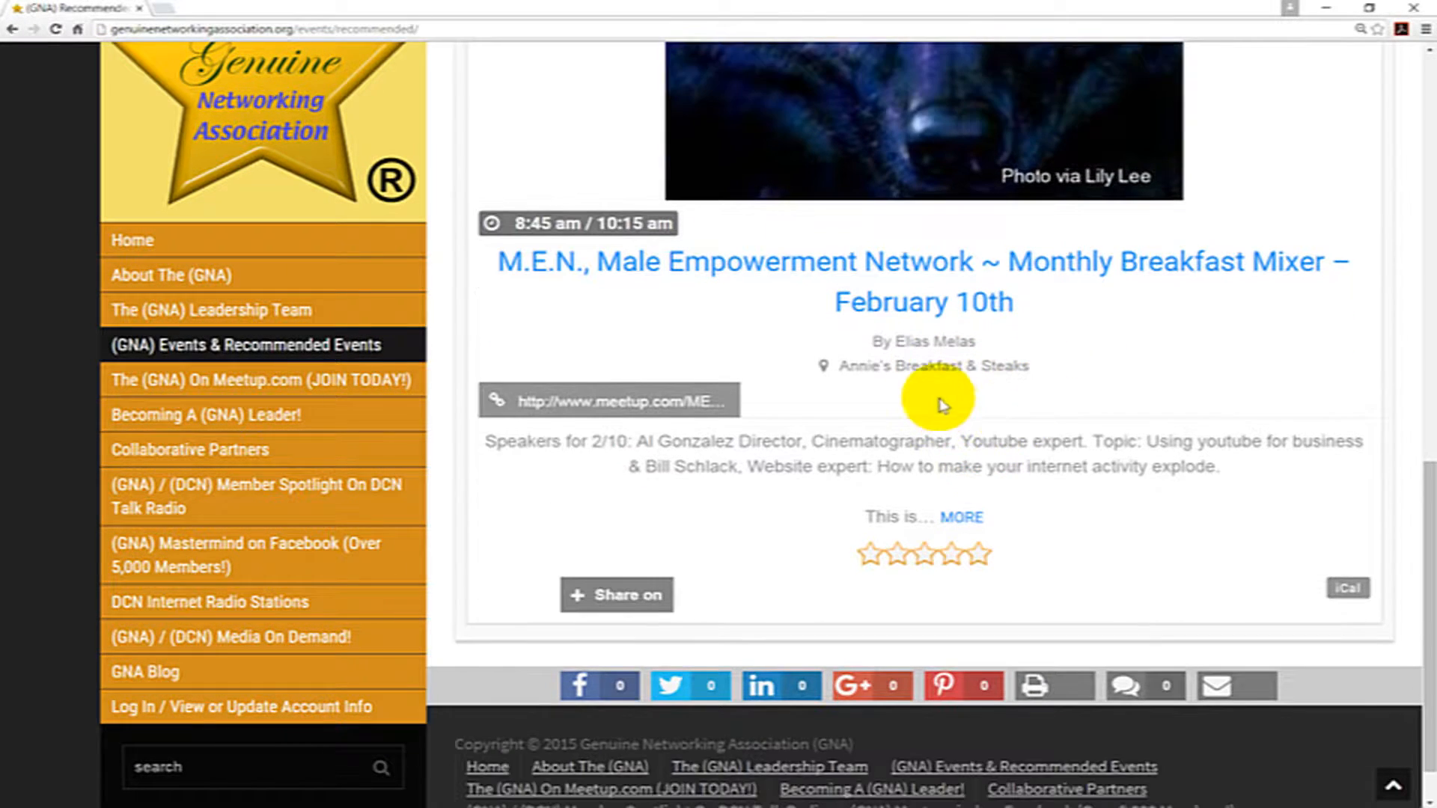
scroll(823, 379, "down", 1)
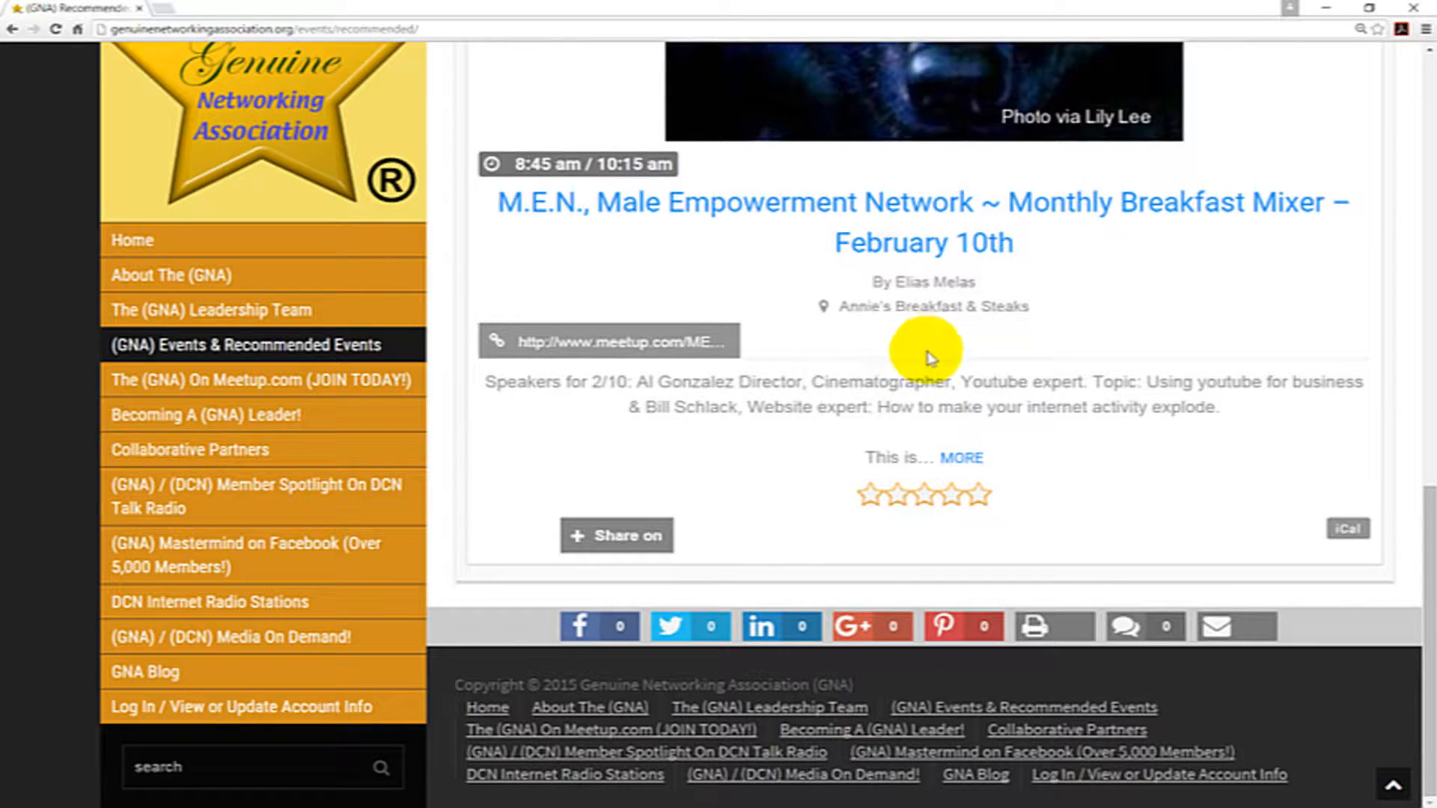
left_click(966, 460)
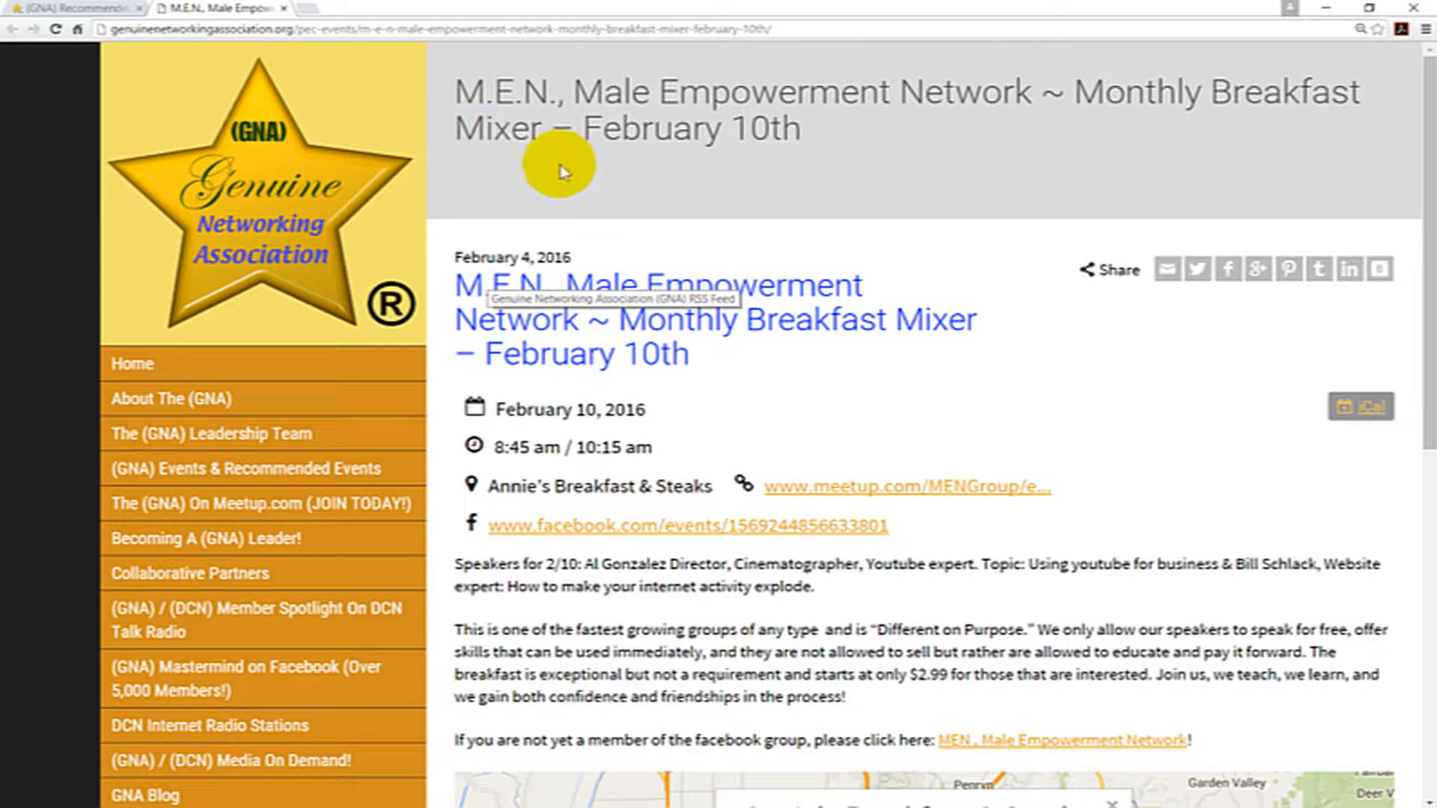
- Examine the breakfast mixer's date, time, venue, website links, description and location map
scroll(980, 266, "down", 1)
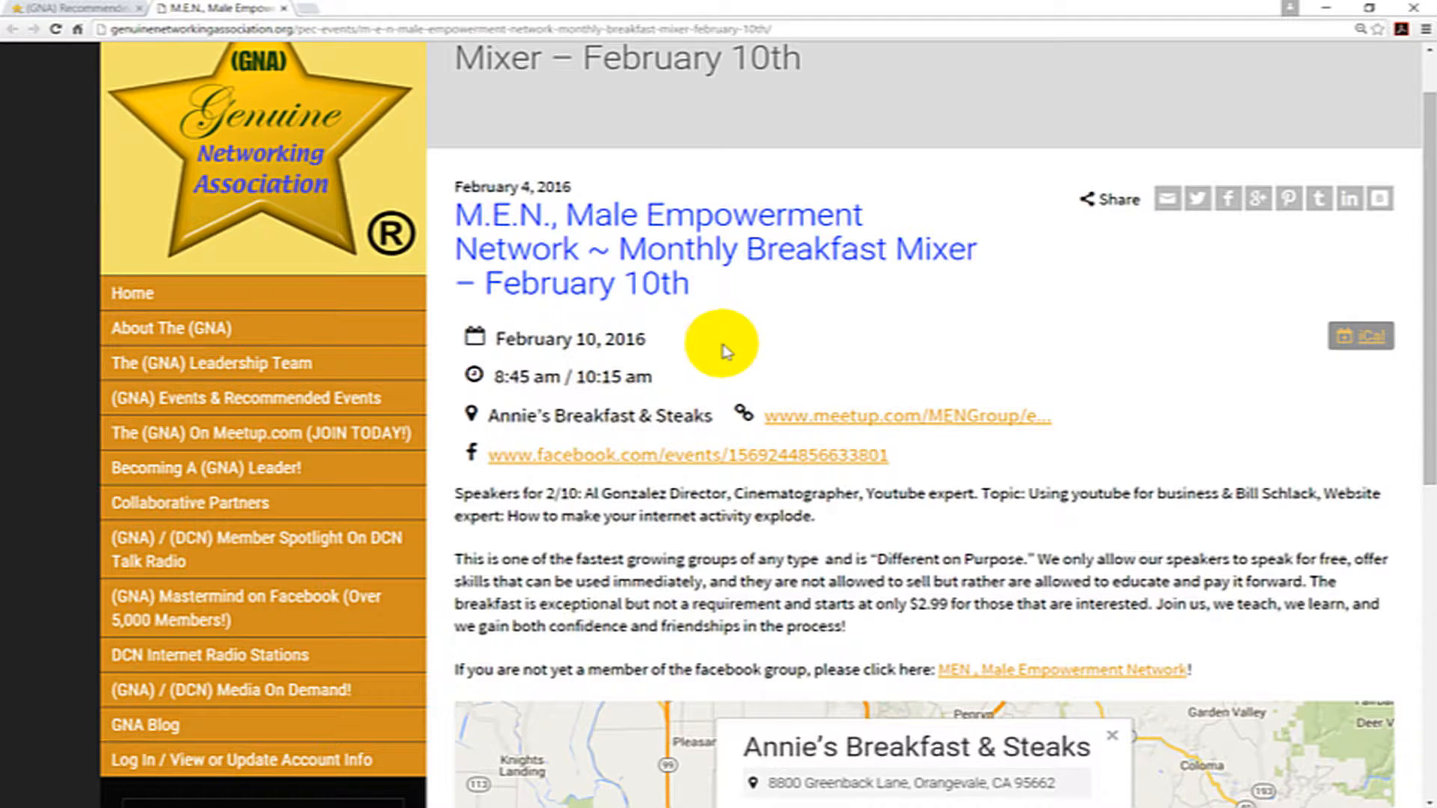
scroll(633, 361, "down", 1)
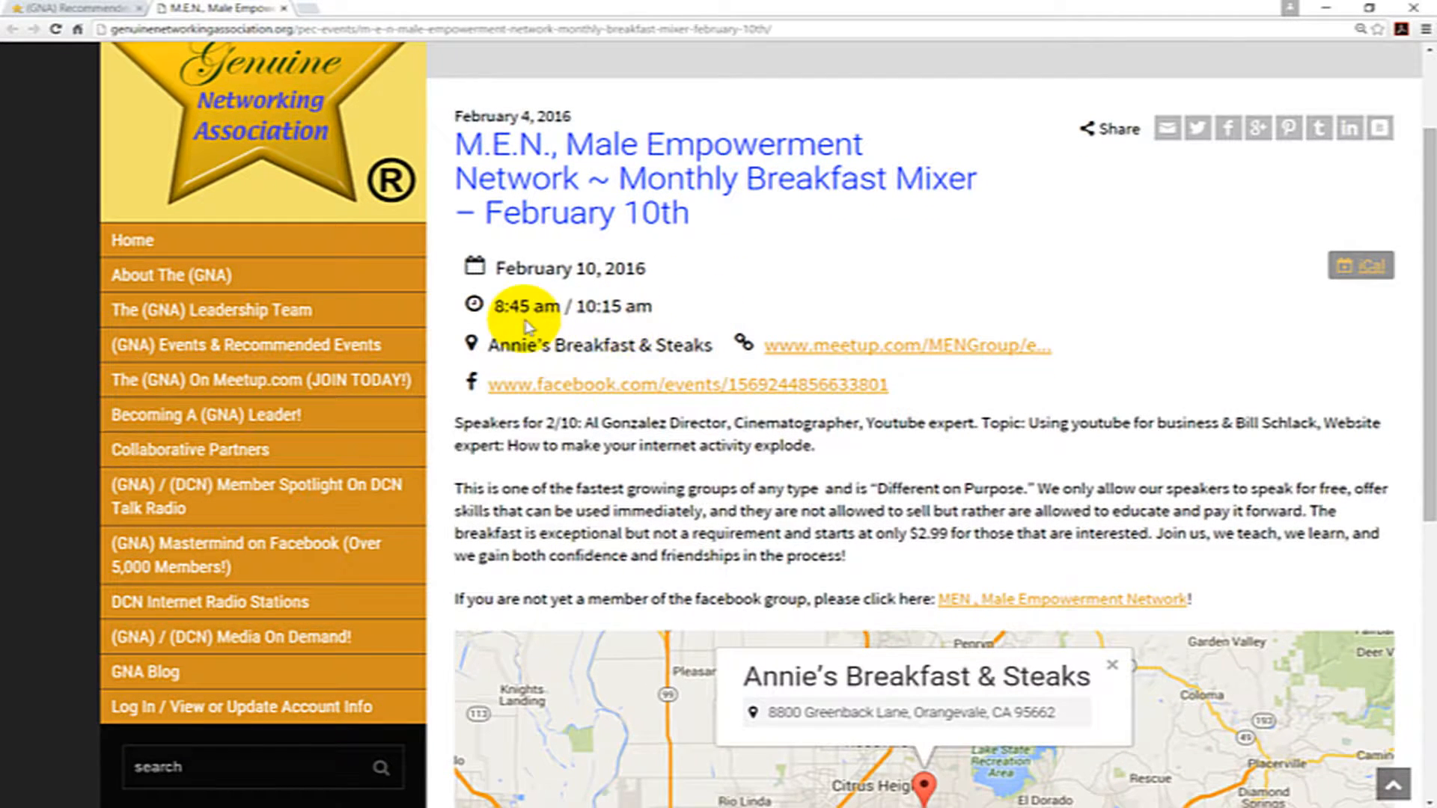
mouse_move(524, 345)
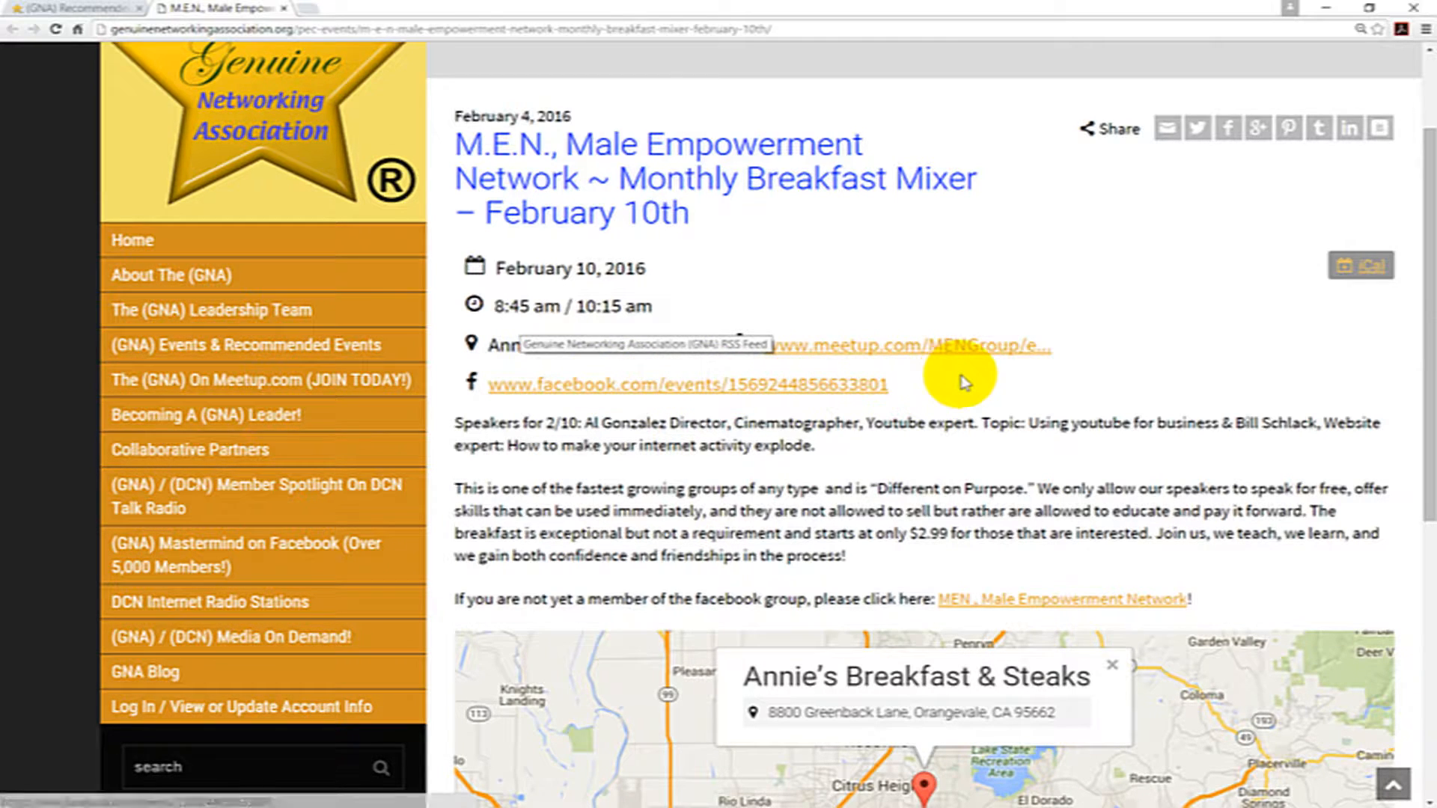
scroll(944, 384, "down", 1)
scroll(945, 383, "down", 1)
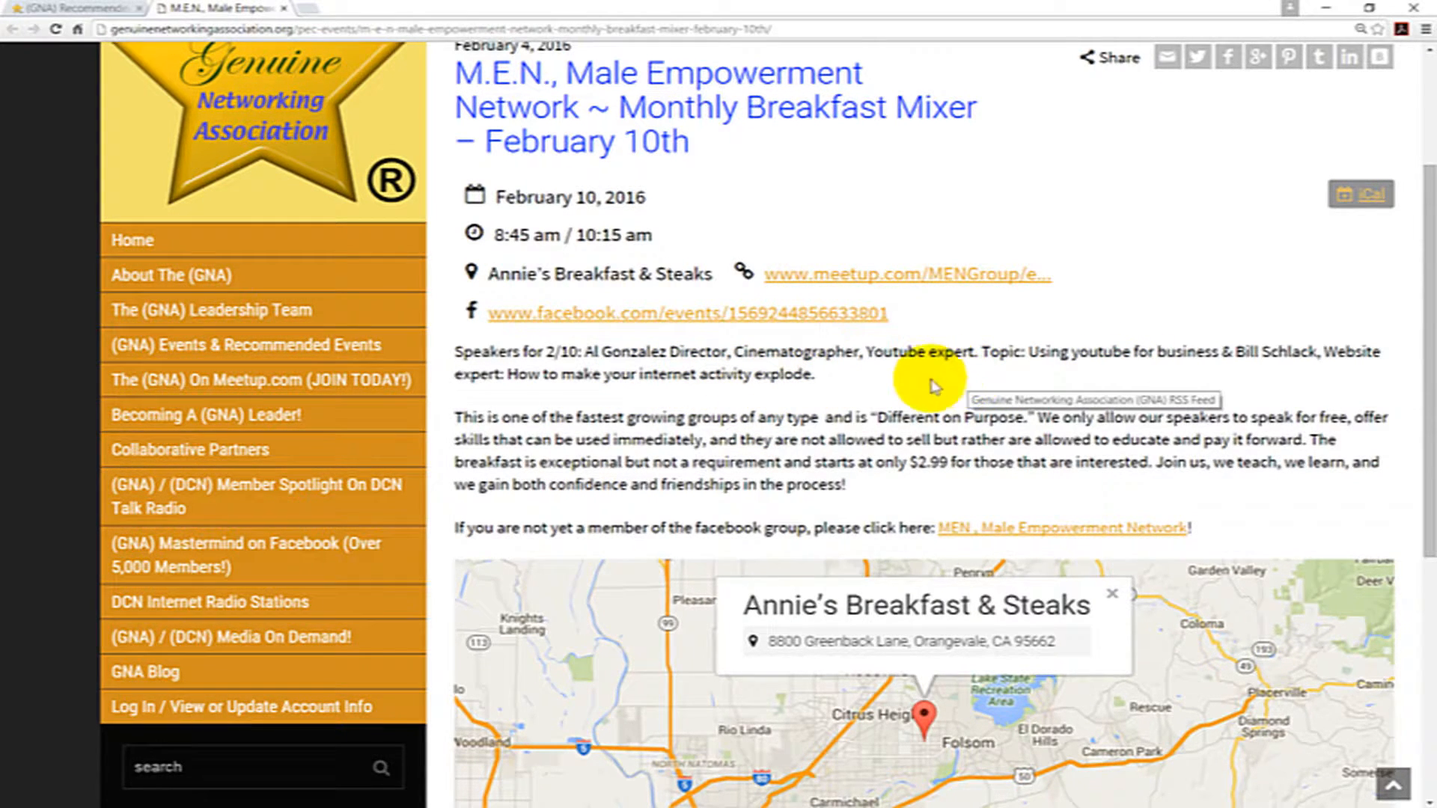
scroll(921, 378, "down", 2)
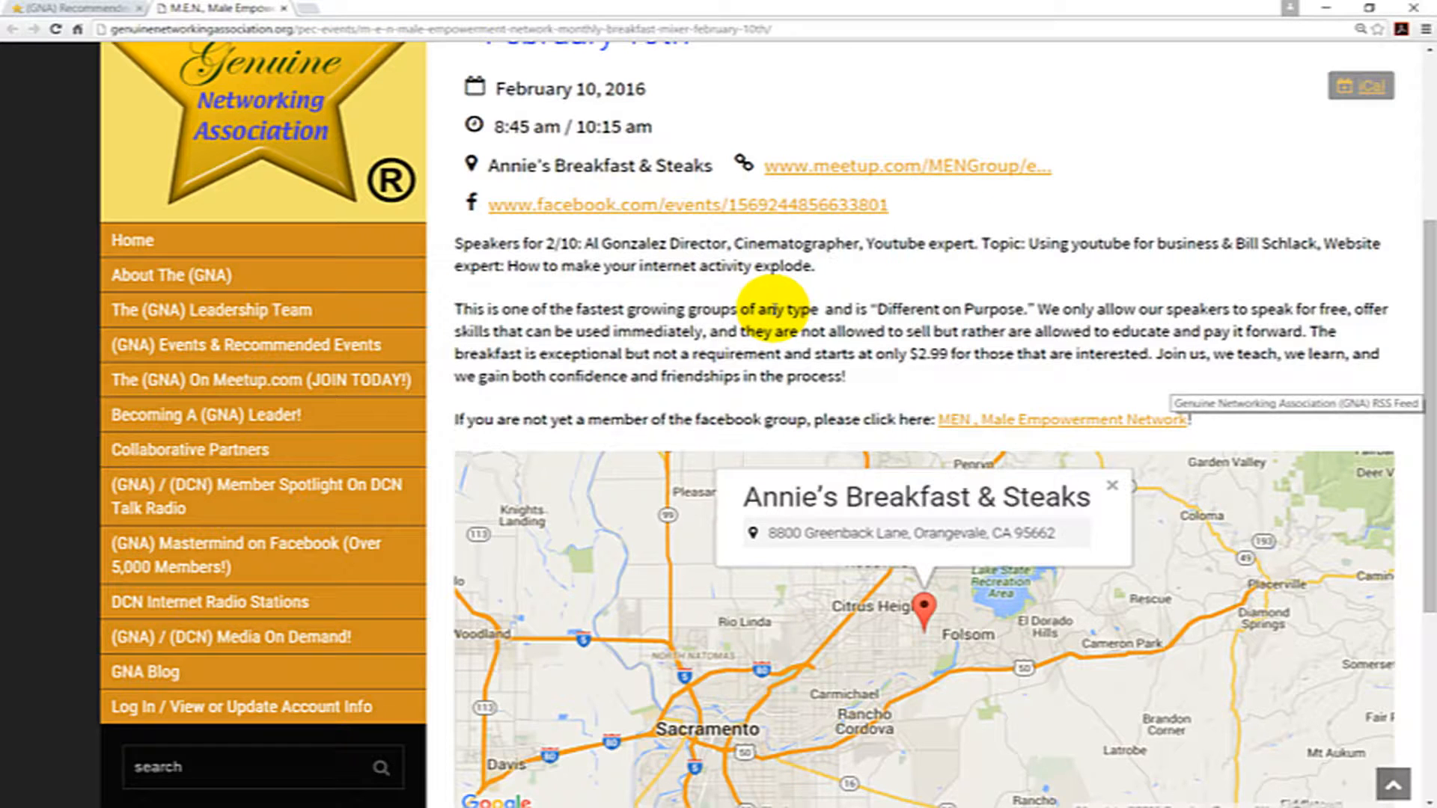
scroll(779, 309, "down", 2)
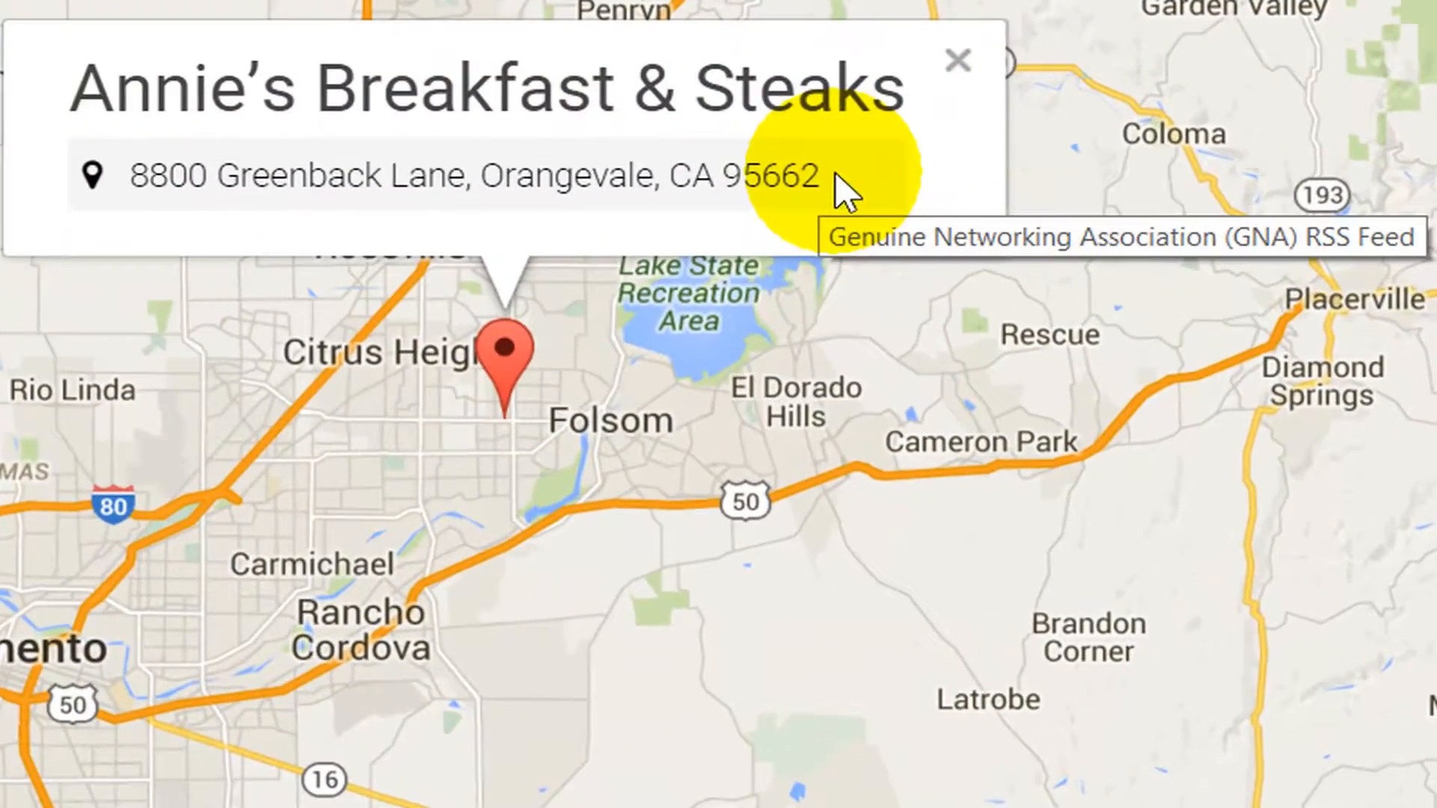
- Copy the venue's full street address from the Annie's Breakfast & Steaks label on the map
left_click(834, 173)
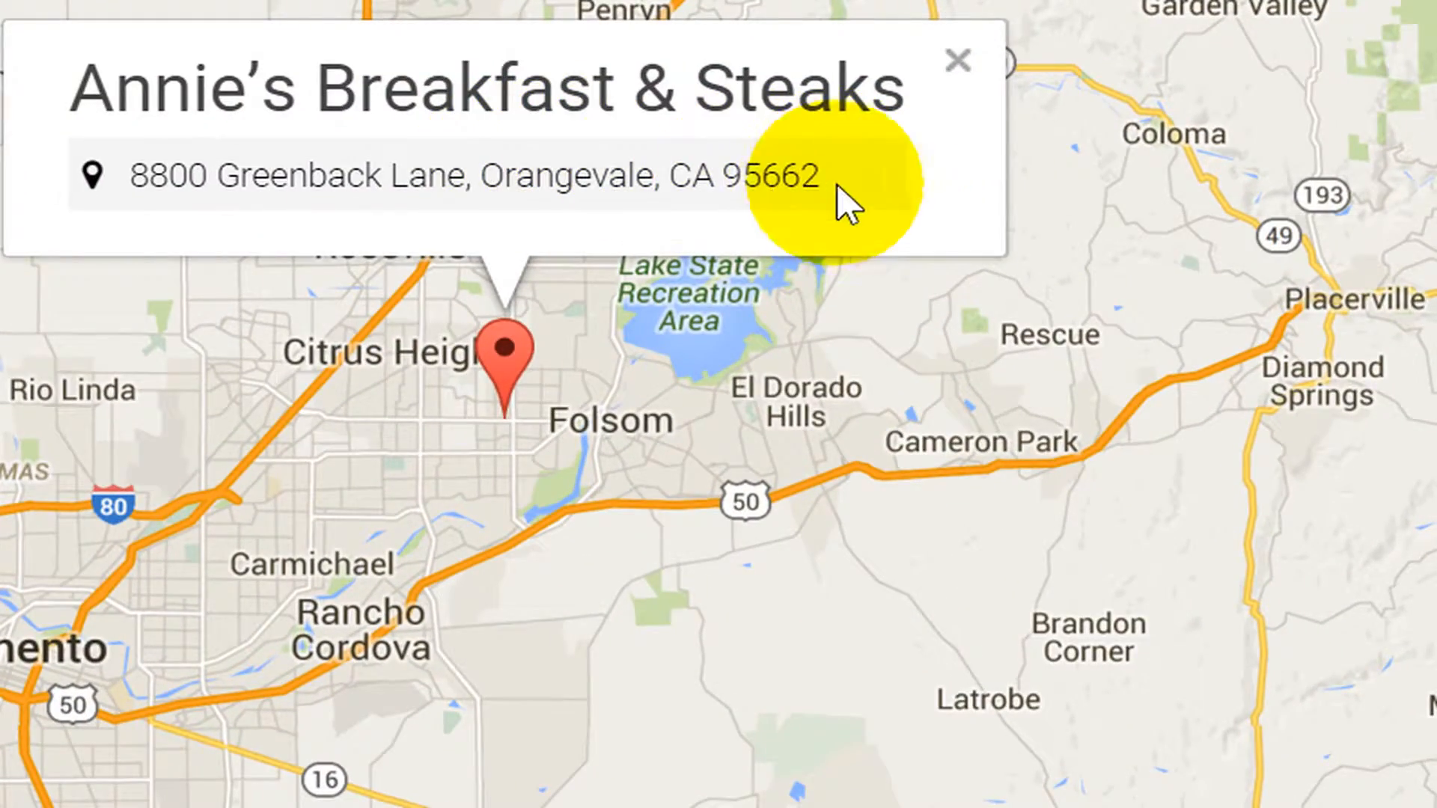
left_click_drag(813, 173, 115, 186)
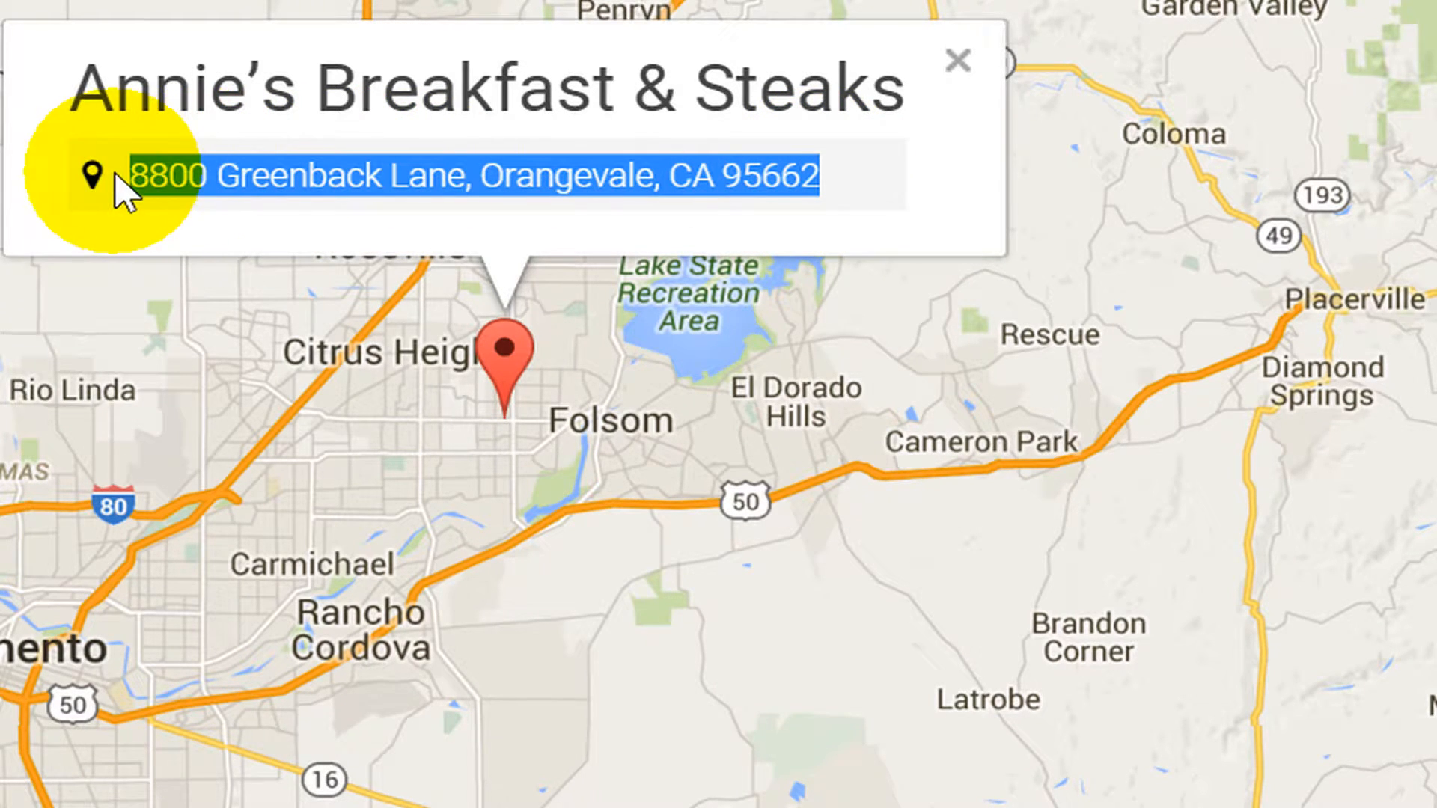
right_click(233, 159)
left_click(256, 189)
left_click(270, 111)
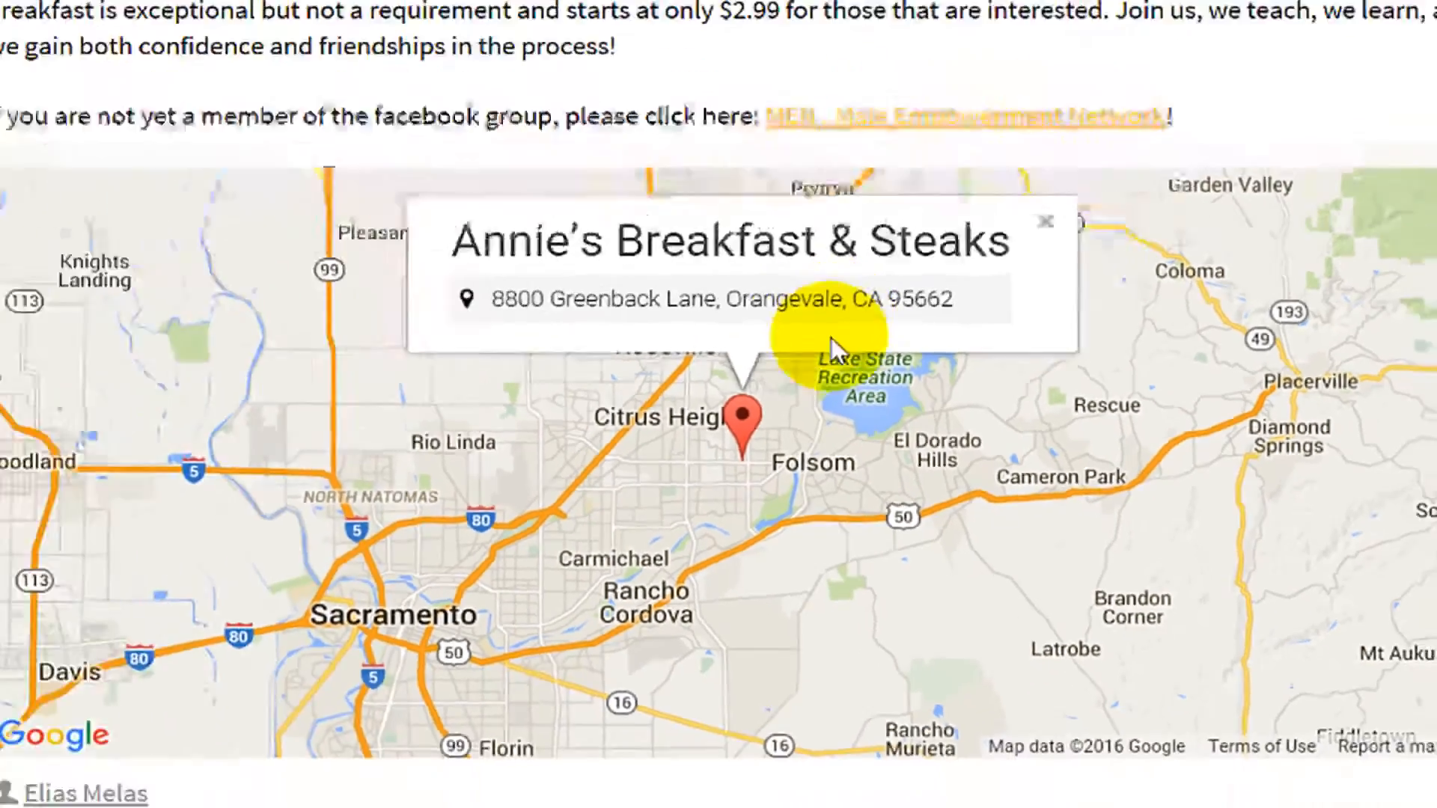
- Download the breakfast mixer's iCal file and show the available actions for the downloaded events.ics
scroll(629, 270, "up", 2)
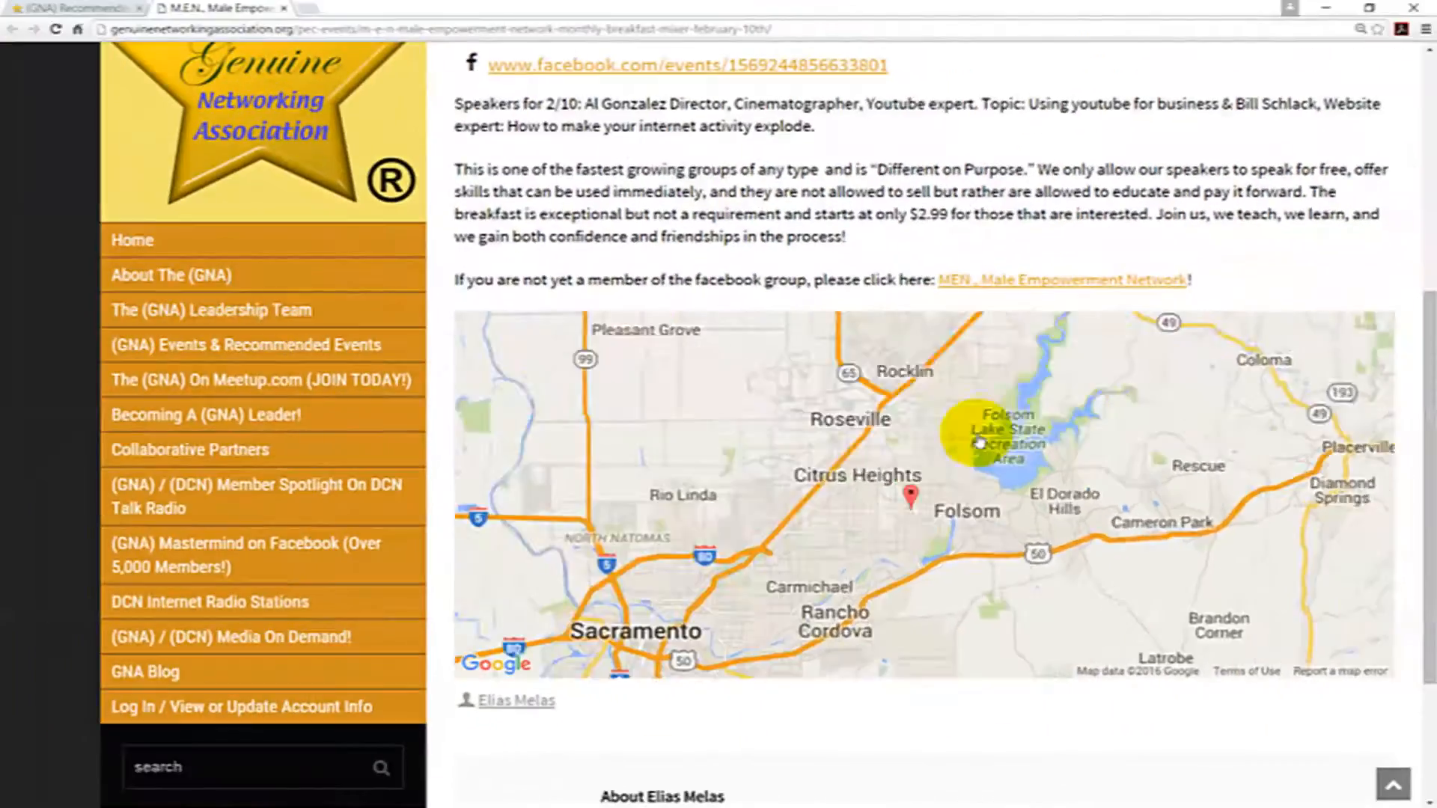
scroll(1004, 338, "up", 2)
scroll(1004, 224, "up", 6)
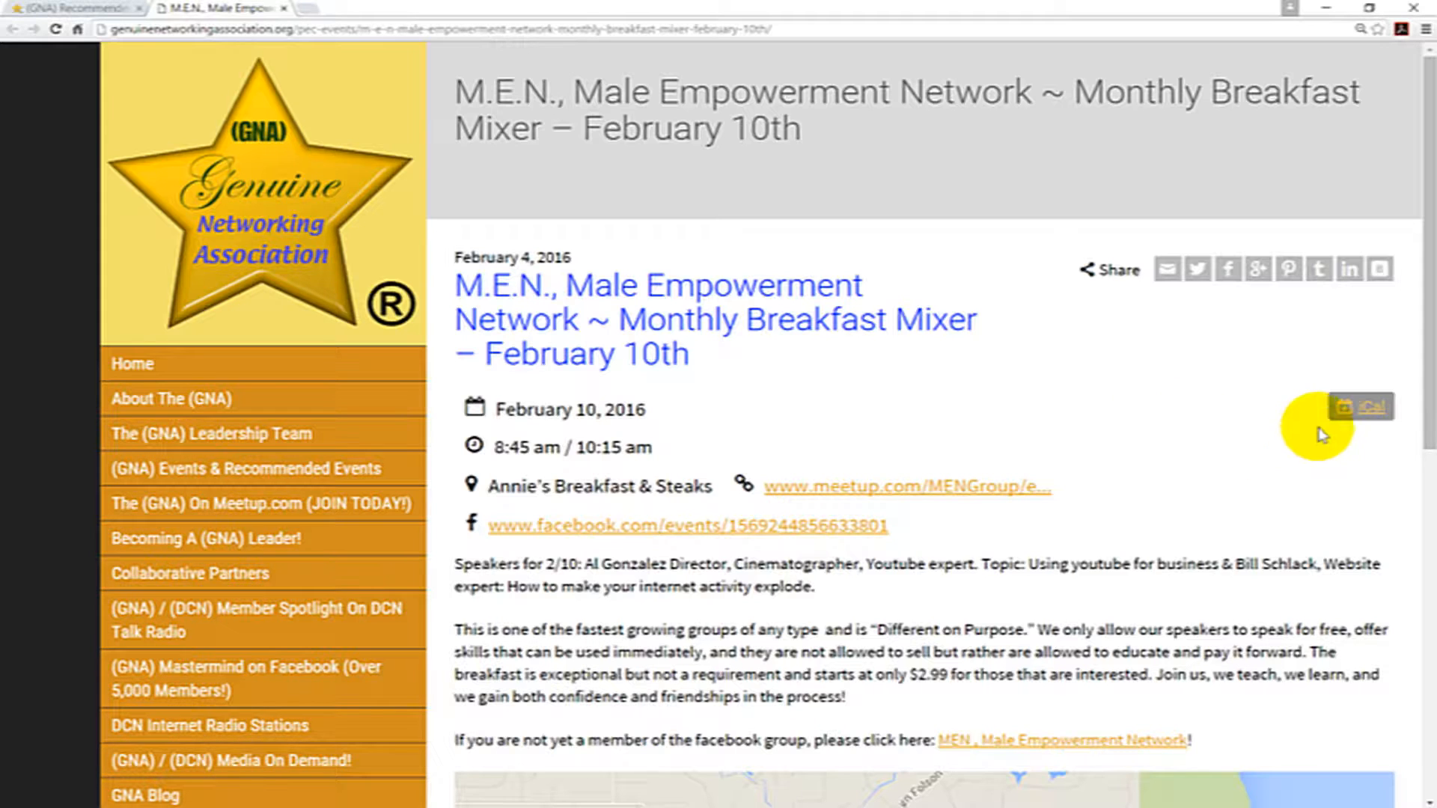
left_click(1370, 407)
left_click(1110, 395)
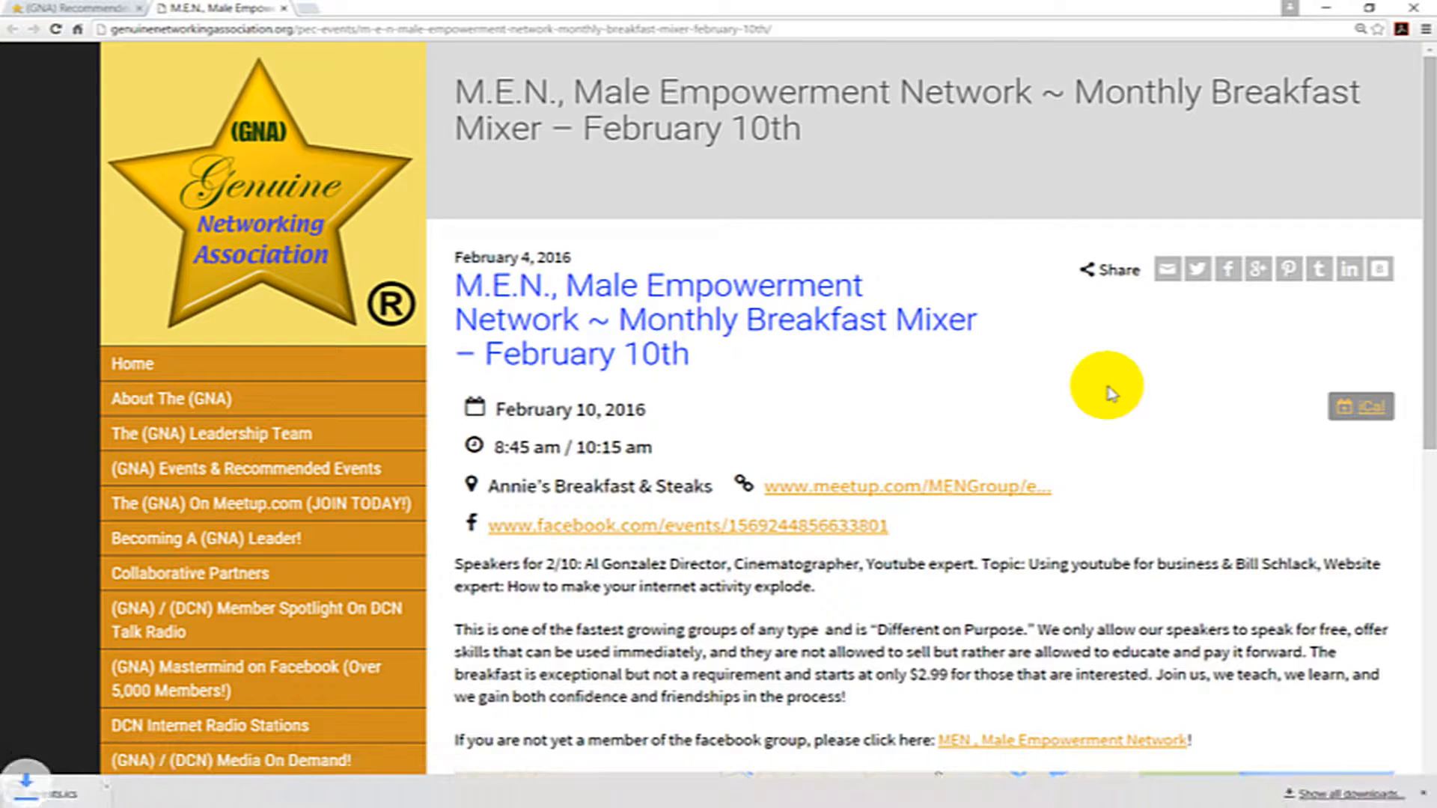
mouse_move(173, 744)
left_click(134, 795)
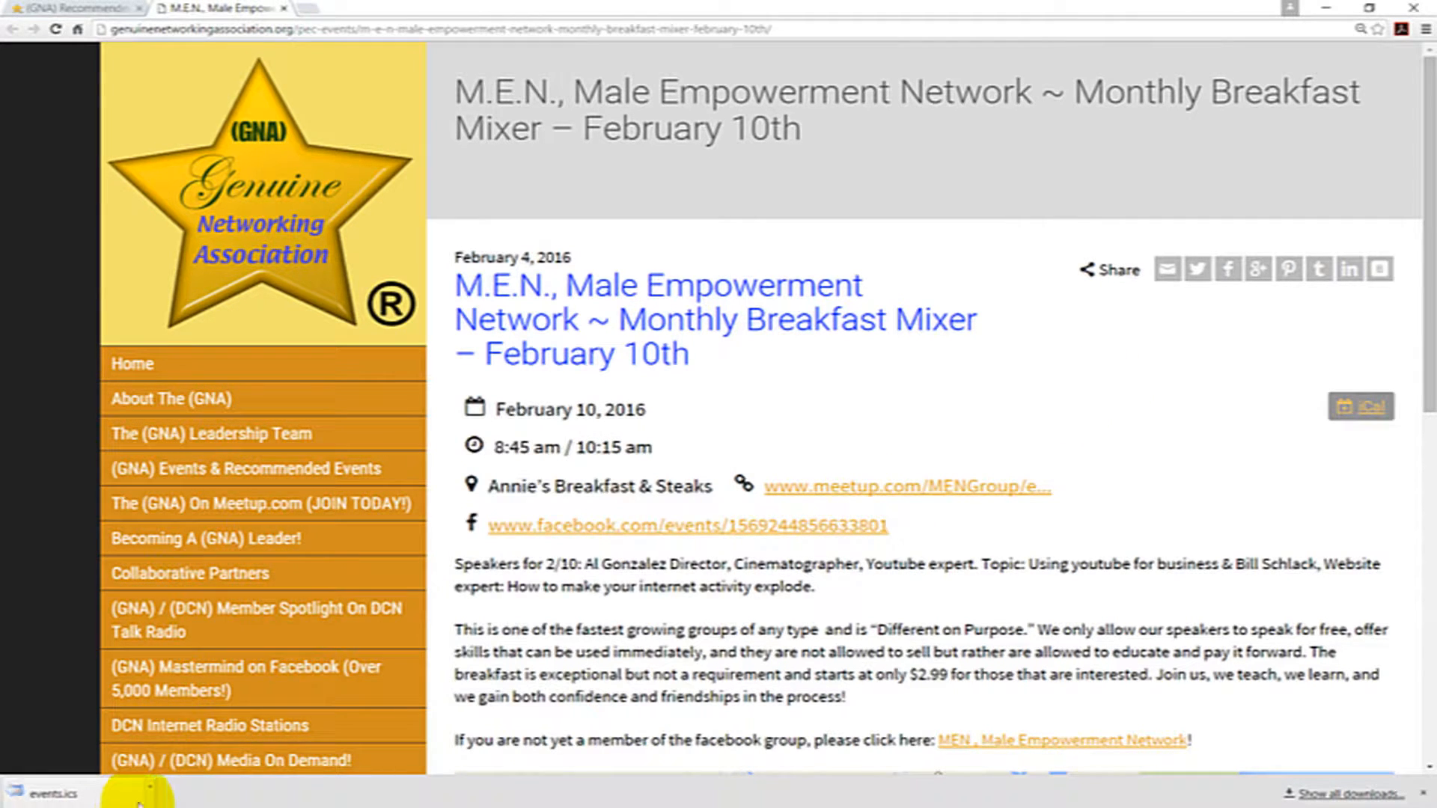
left_click(149, 795)
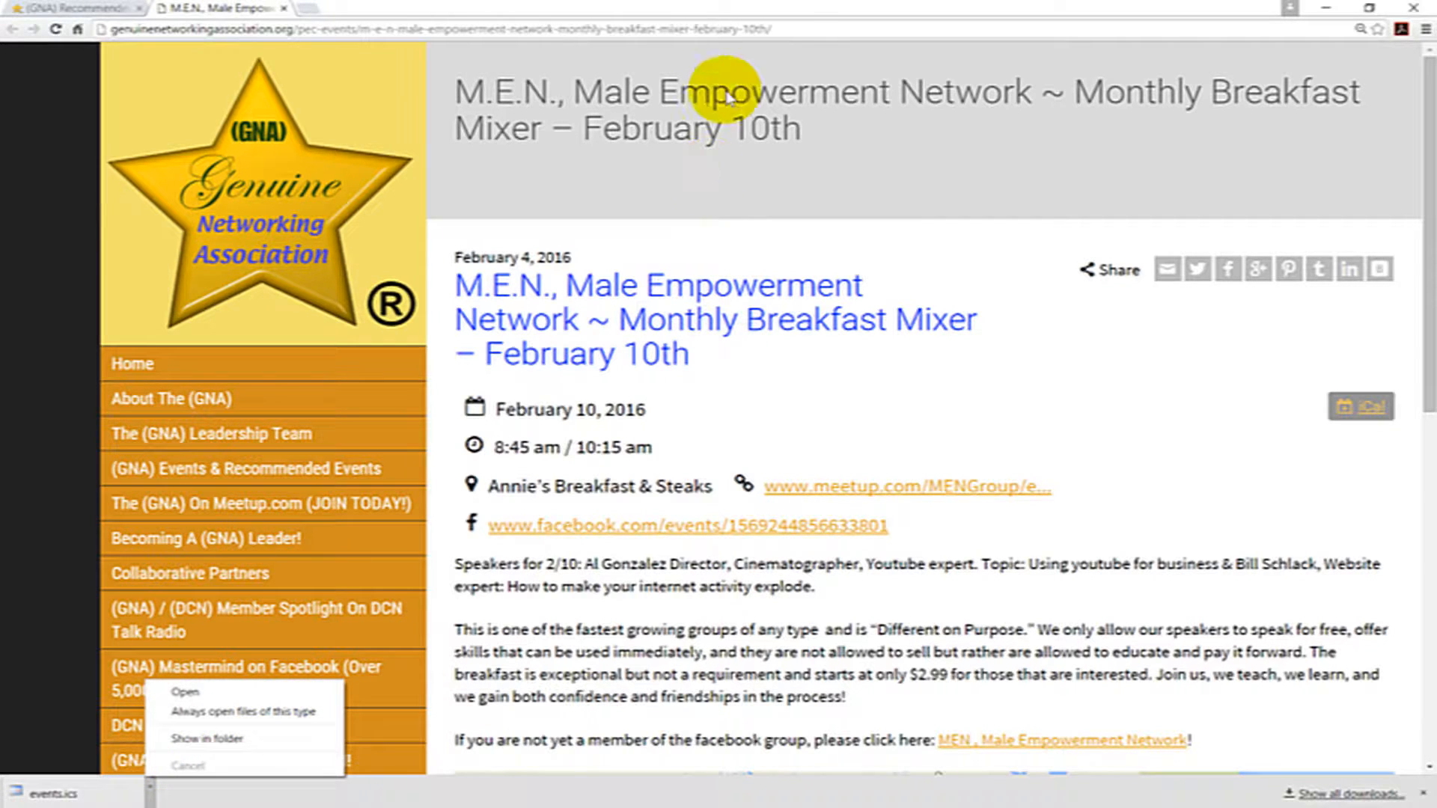
- Dismiss the actions for the downloaded file, look over the breakfast mixer page, and close it to return to the Recommended Events calendar
left_click(788, 10)
left_click(918, 407)
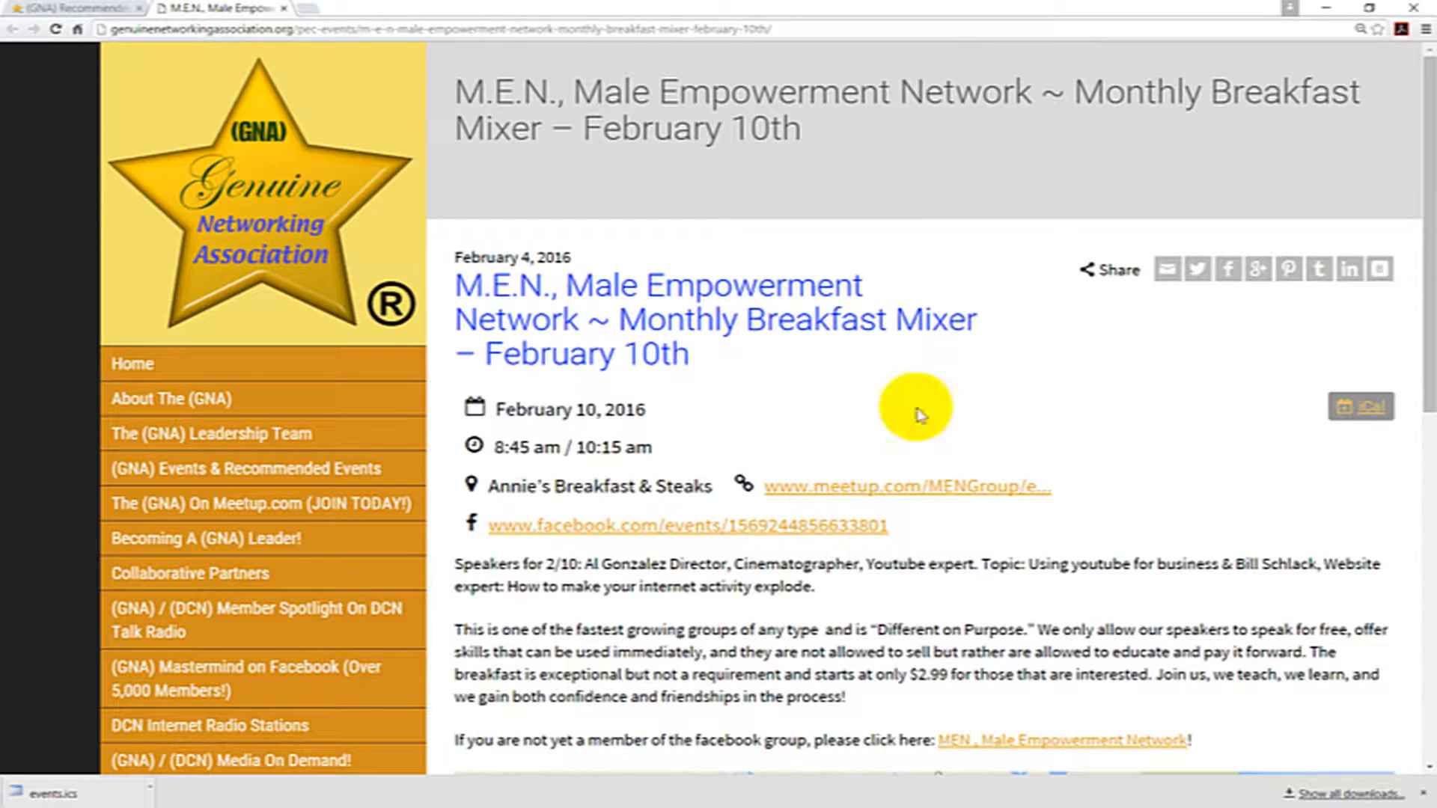
scroll(901, 380, "down", 3)
scroll(918, 397, "down", 3)
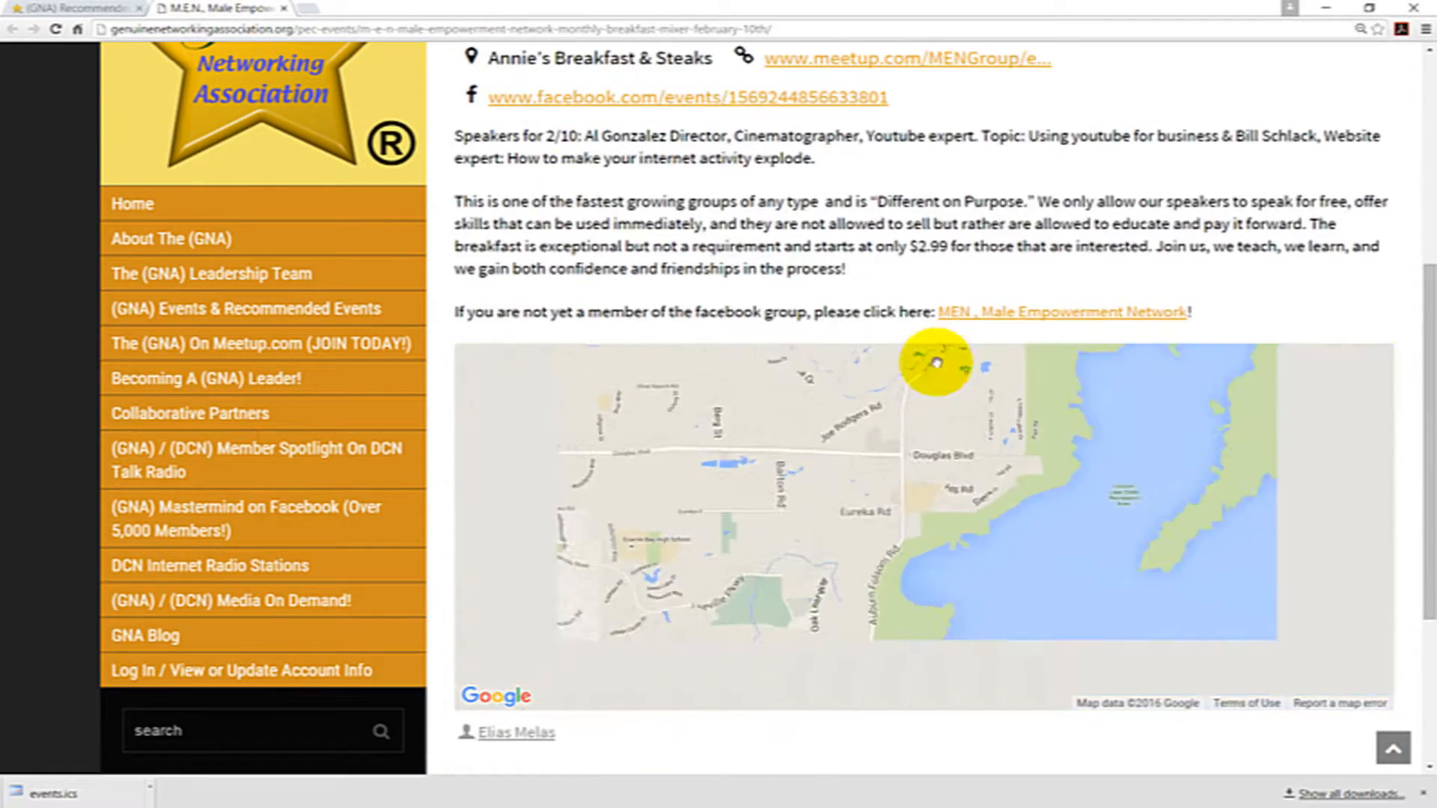
scroll(931, 359, "up", 3)
scroll(1011, 150, "up", 2)
scroll(1046, 157, "up", 3)
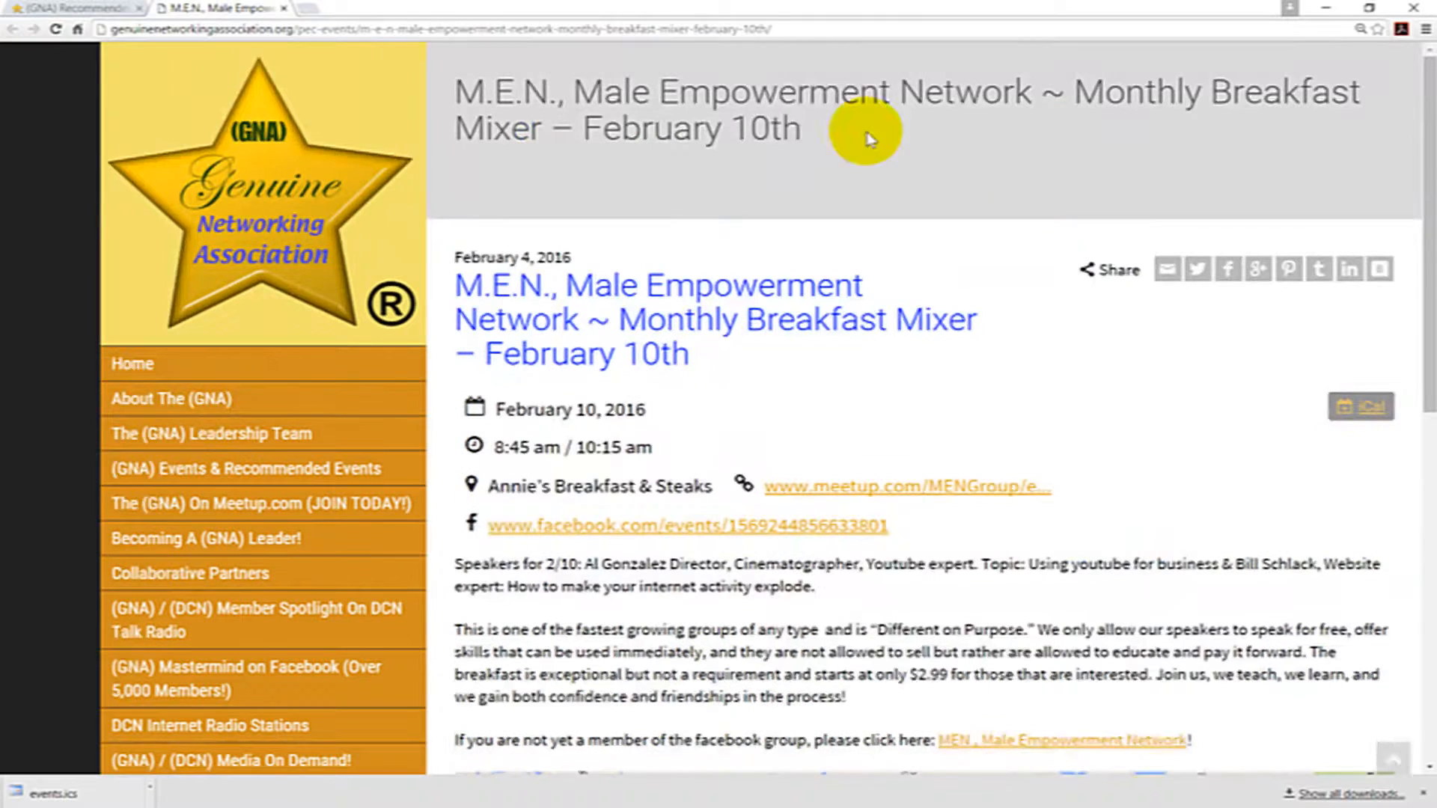
left_click(283, 10)
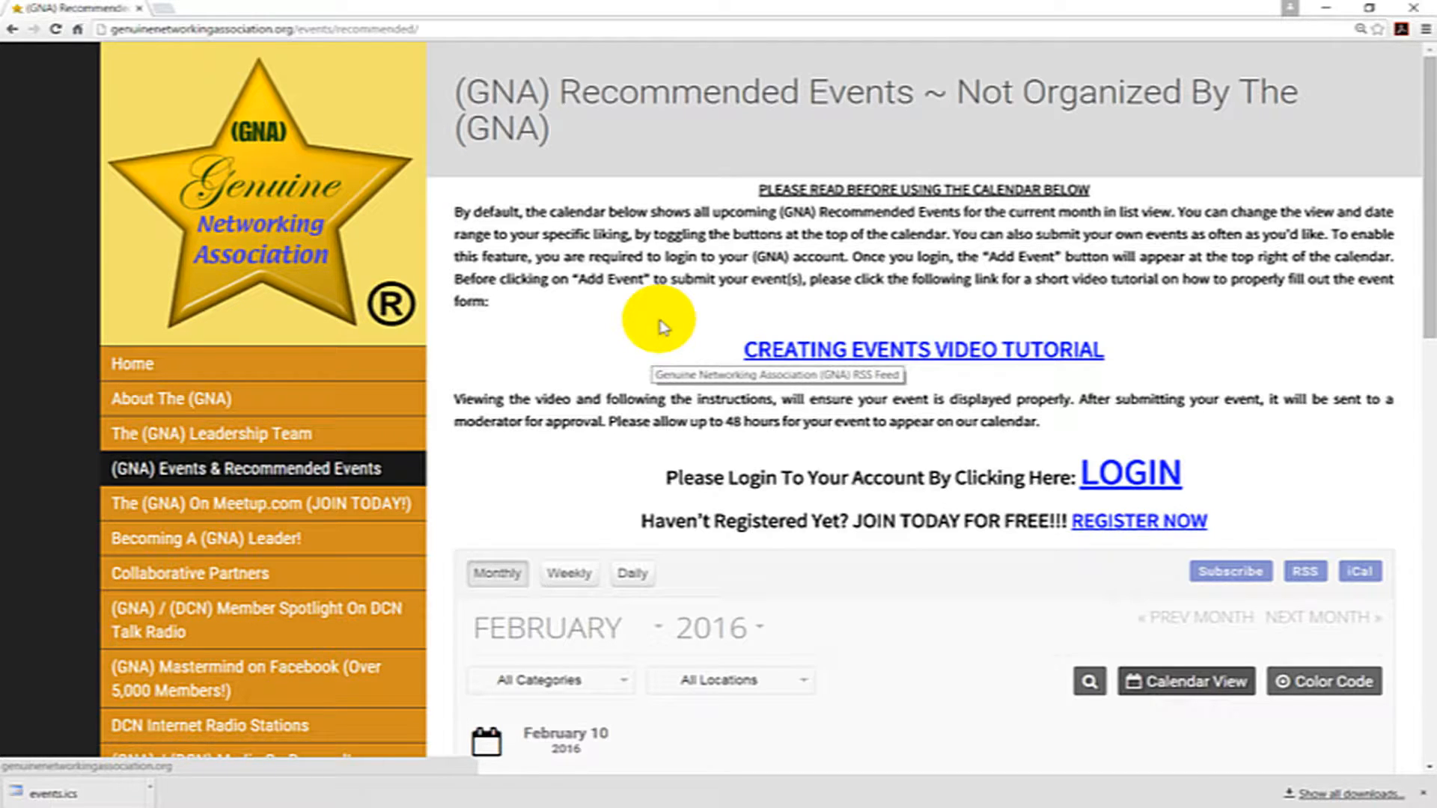
- Open the new account registration form from the calendar page and activate its captcha text field
scroll(1243, 494, "down", 1)
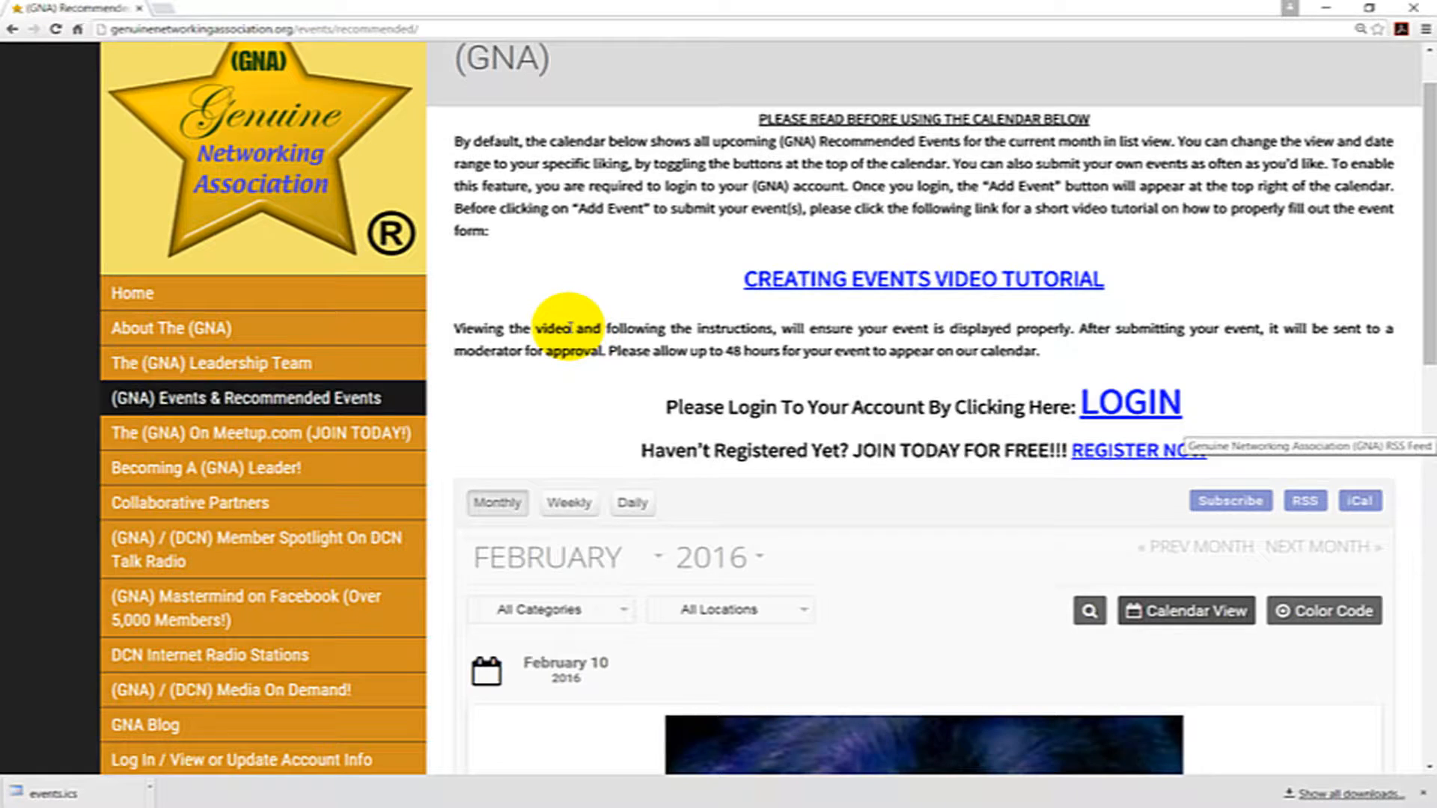
scroll(570, 327, "down", 1)
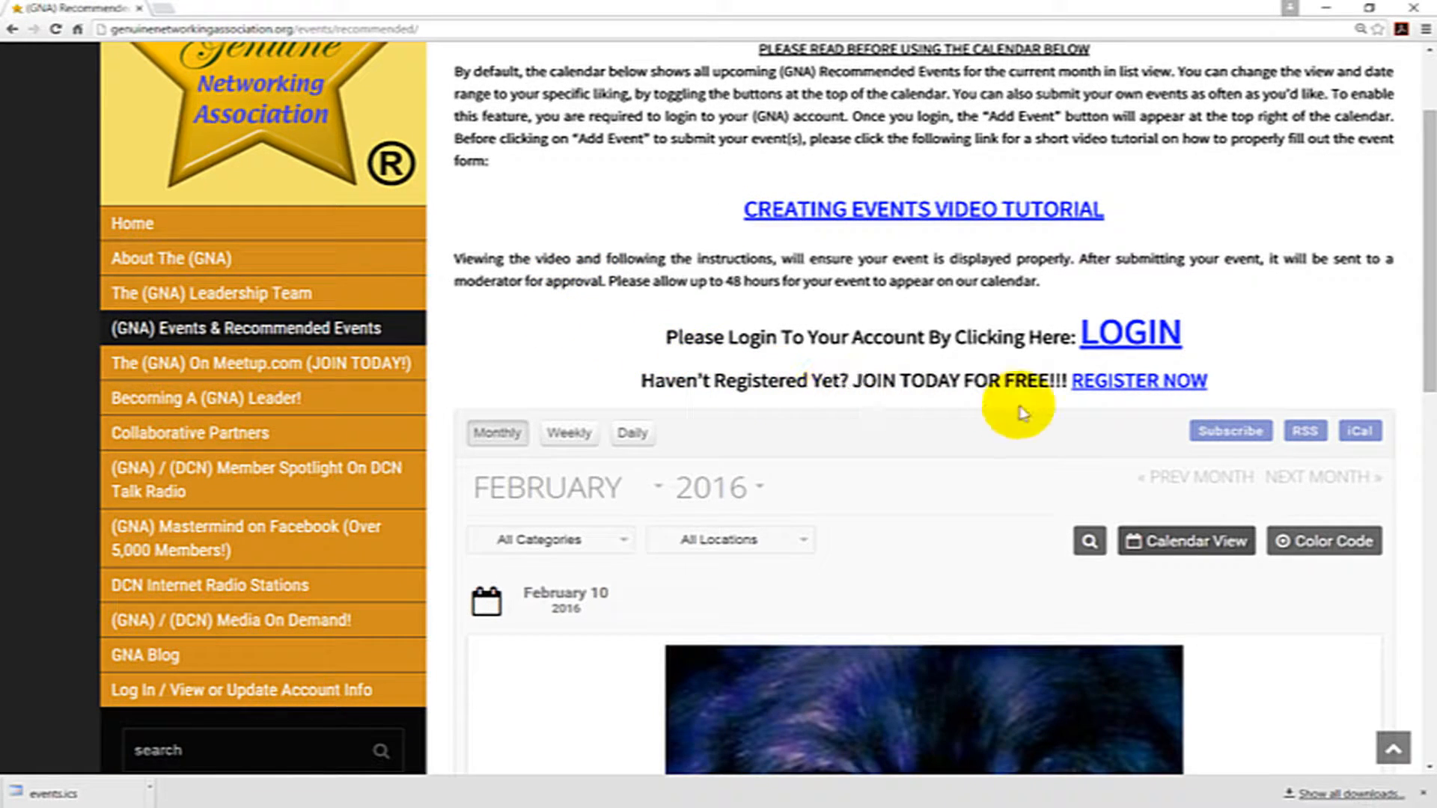
left_click(1121, 381)
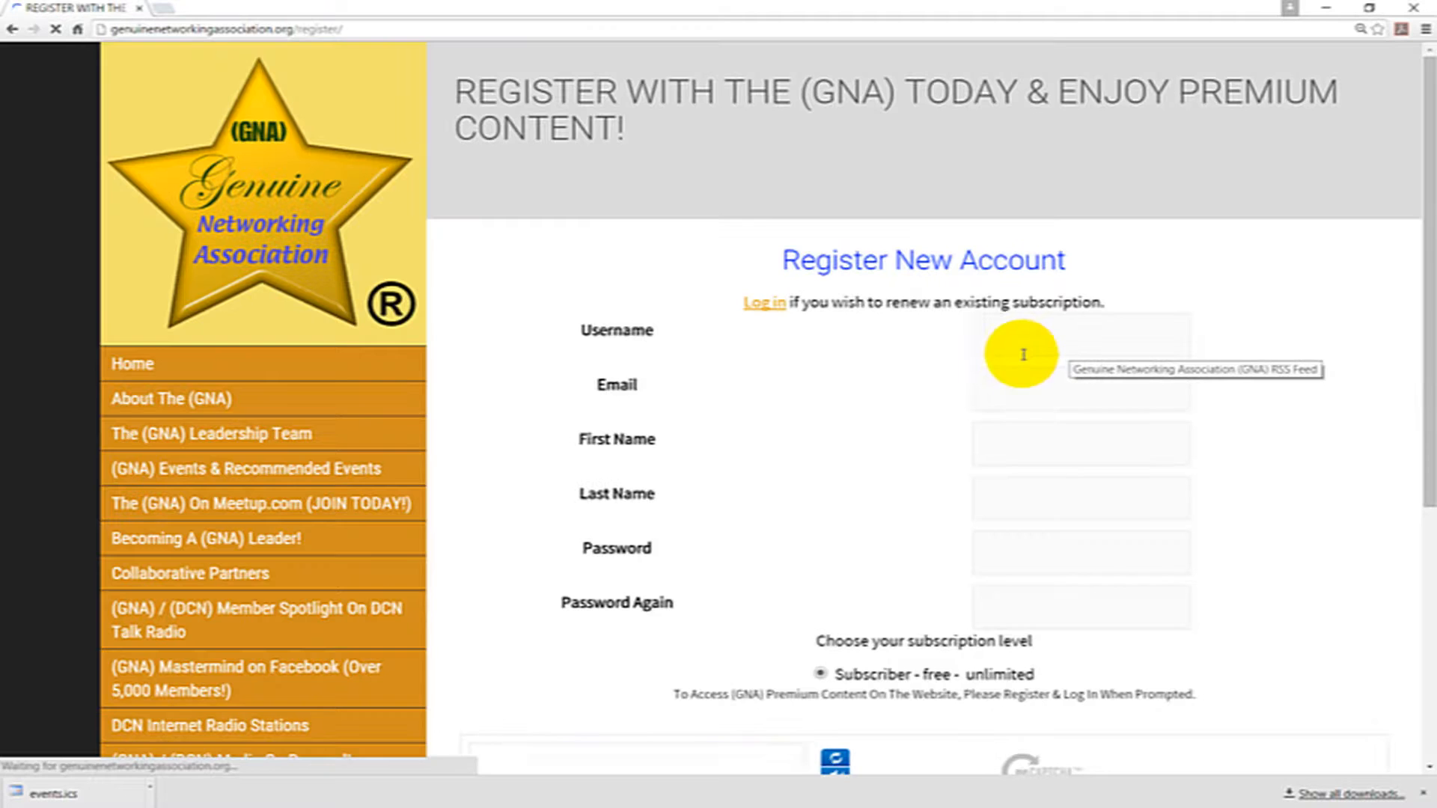
scroll(861, 400, "down", 2)
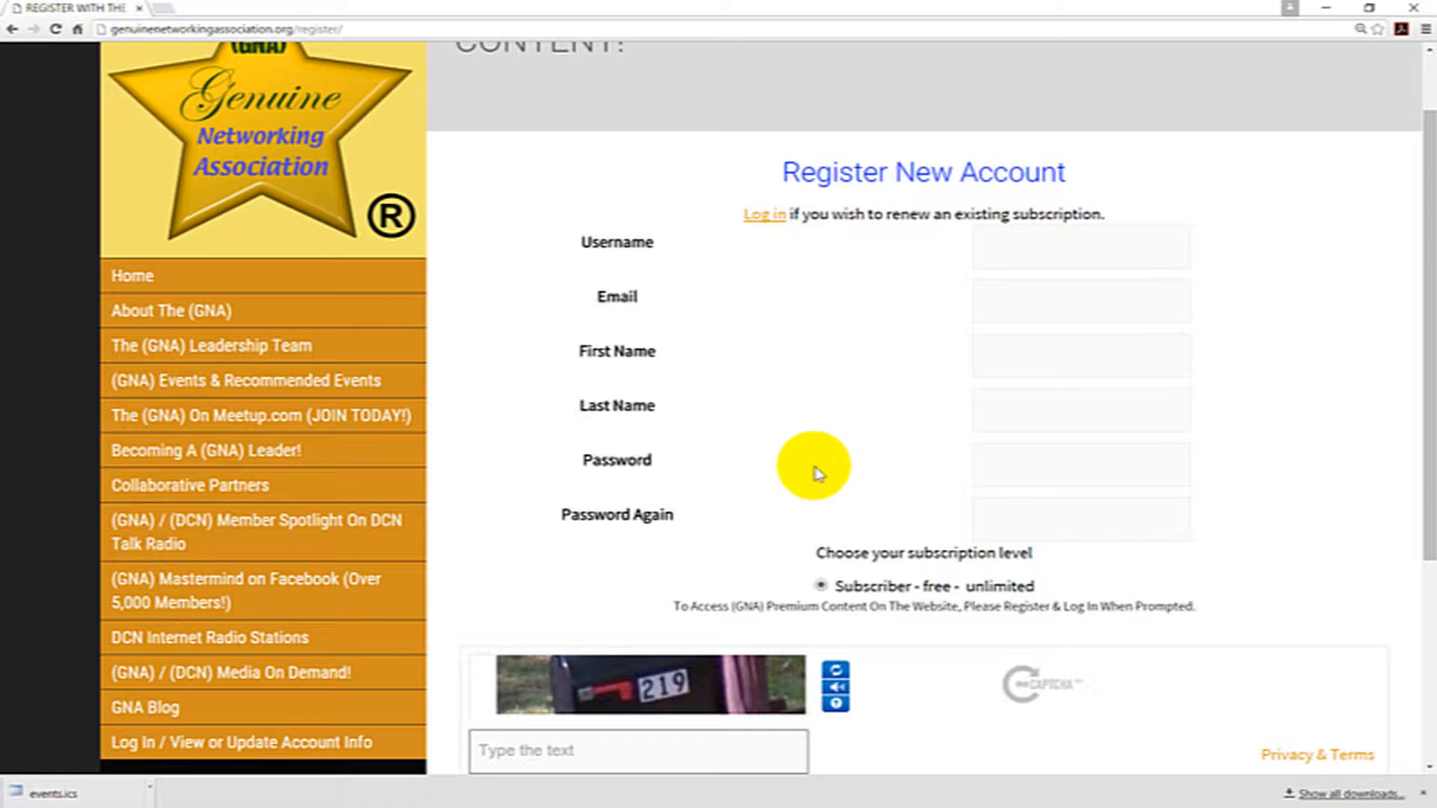
scroll(775, 481, "down", 2)
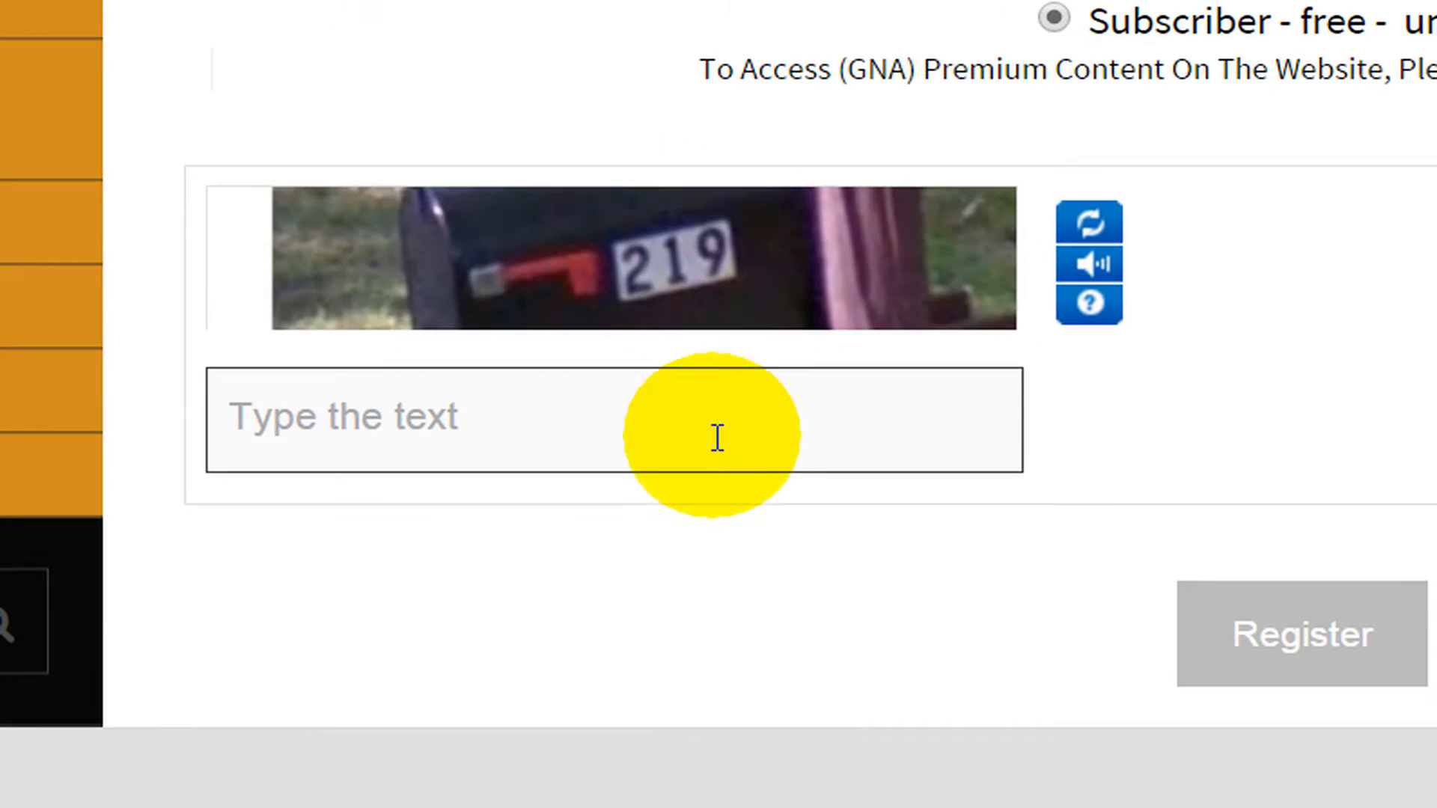
left_click(717, 438)
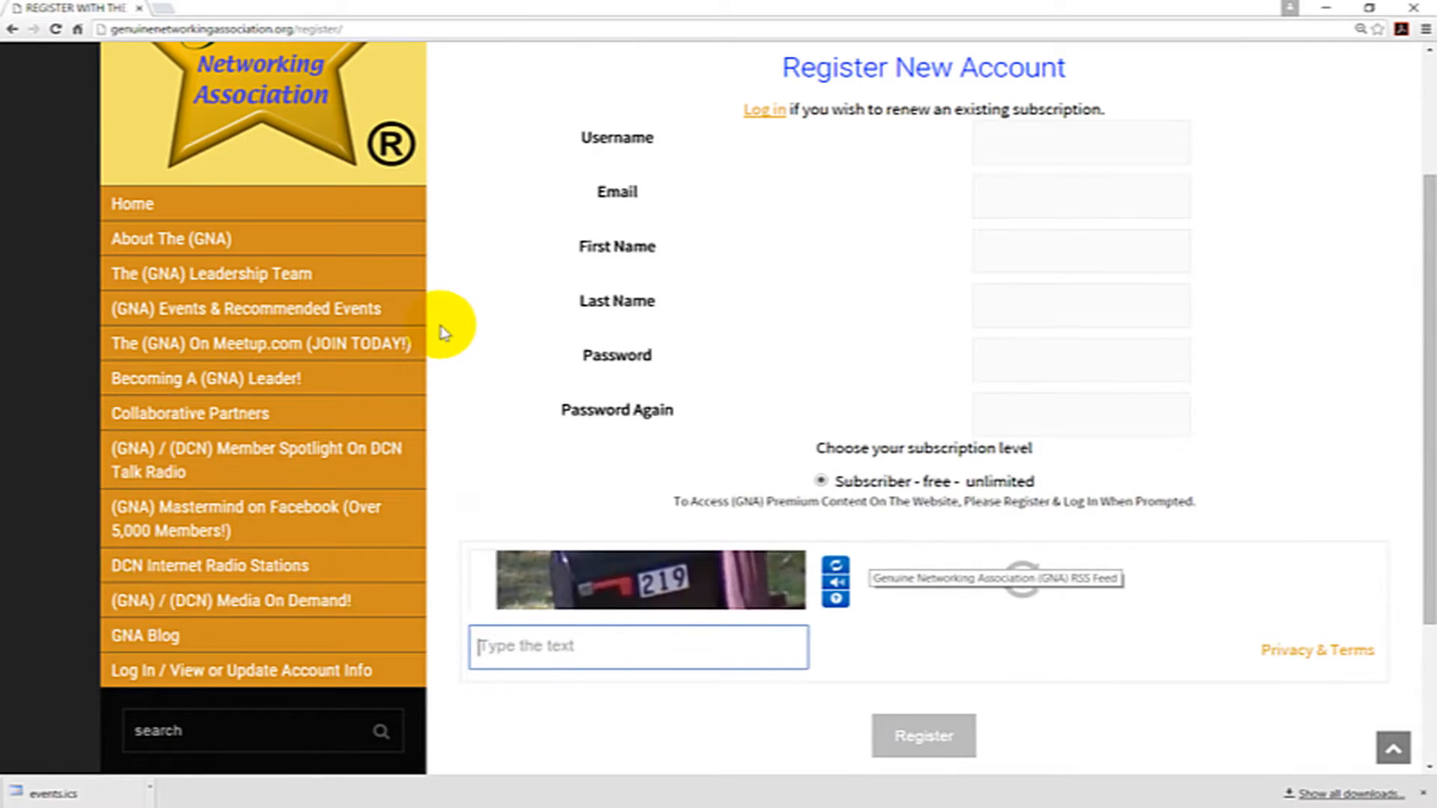
- Look through the (GNA) Events & Recommended Events subpages and open that section's overview page
mouse_move(381, 317)
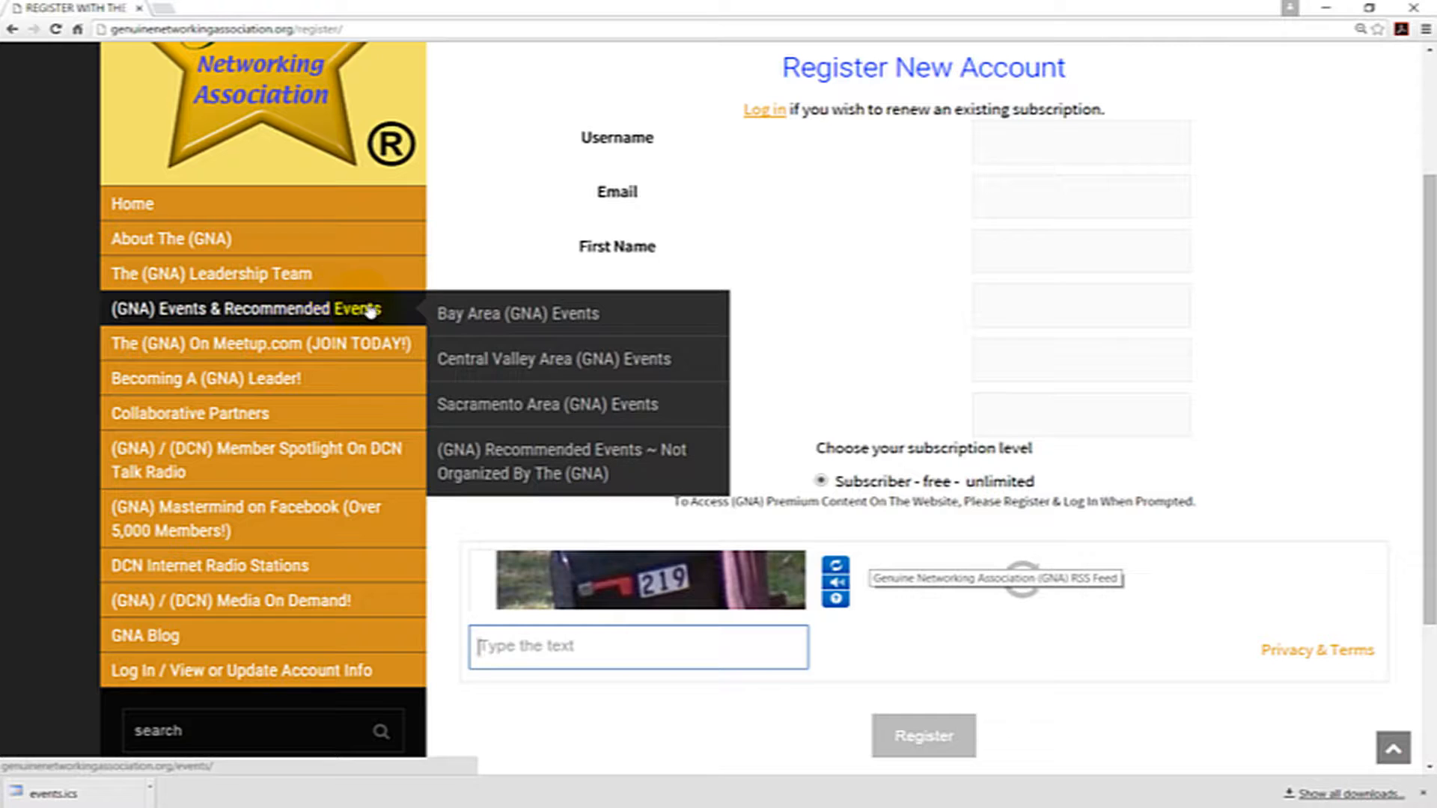
mouse_move(452, 317)
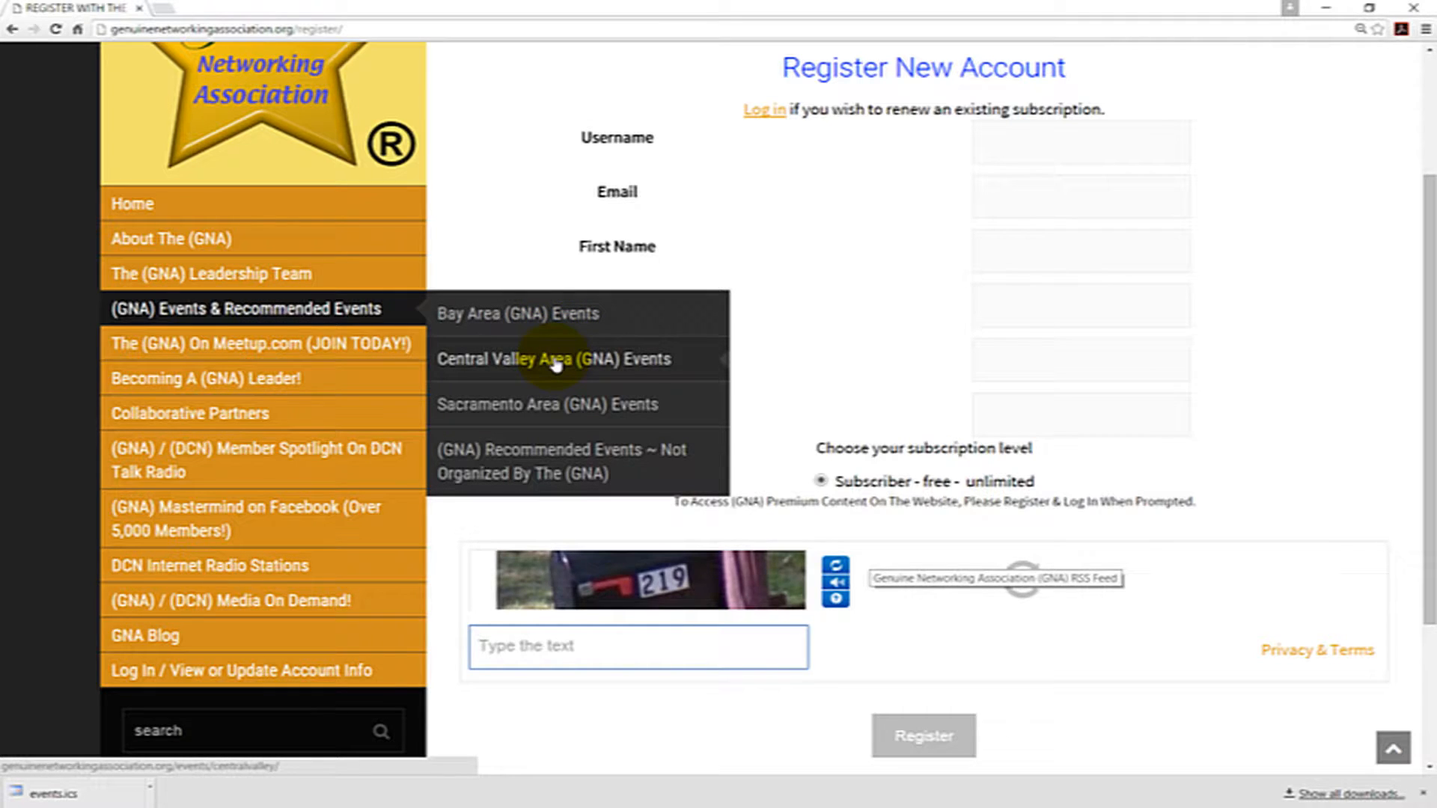
mouse_move(558, 412)
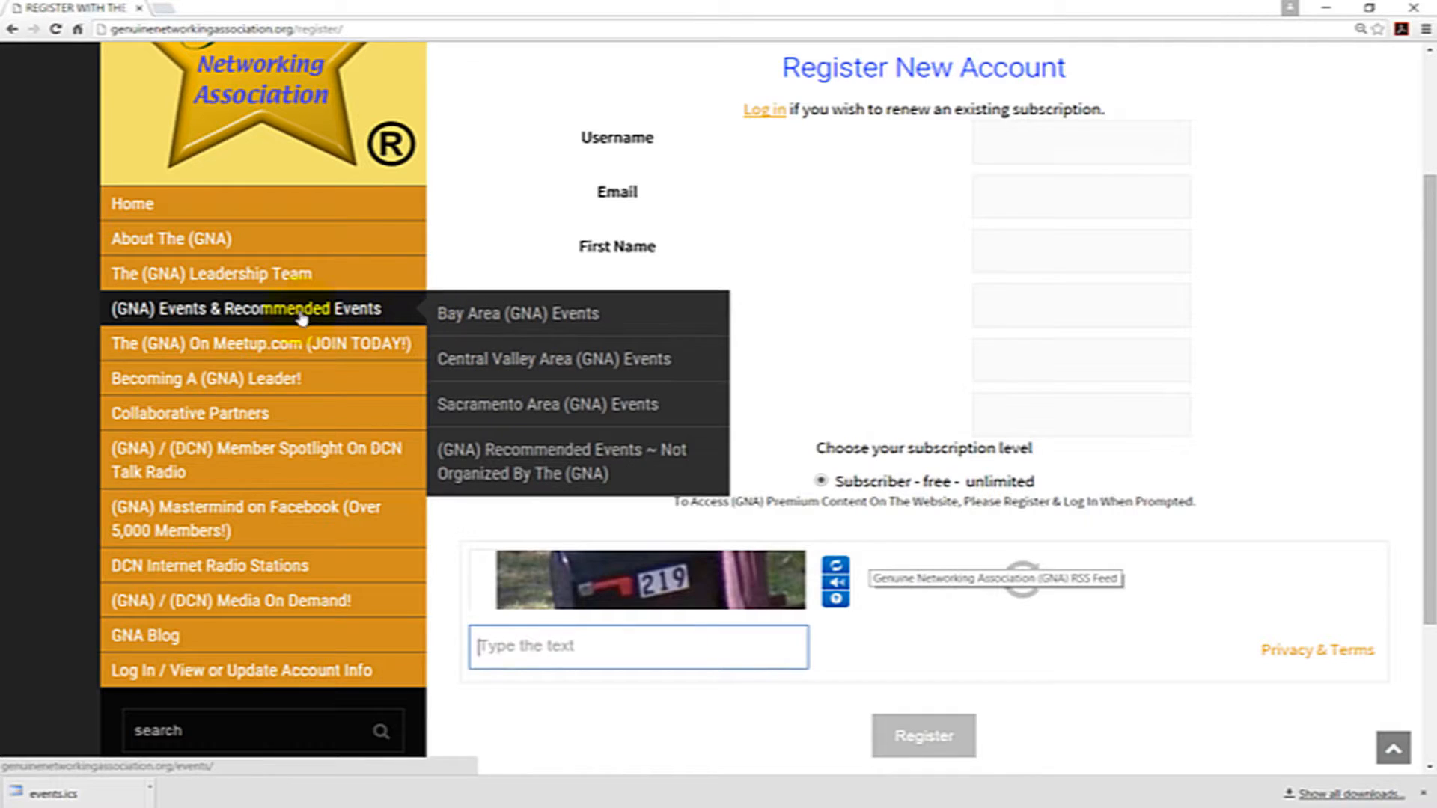
left_click(255, 315)
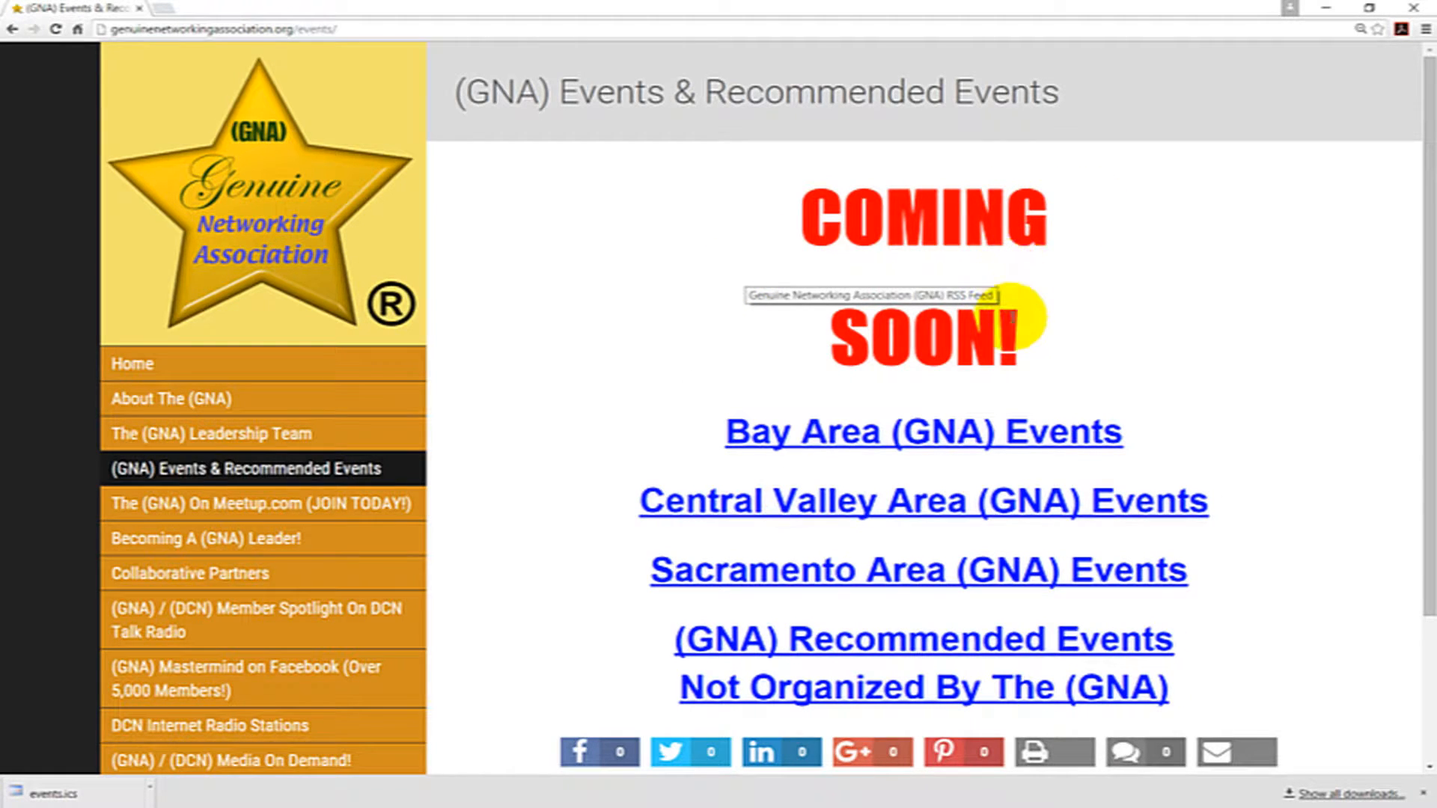
- Open the (GNA) Recommended Events Not Organized By The (GNA) calendar from the overview page's links
scroll(1039, 316, "down", 1)
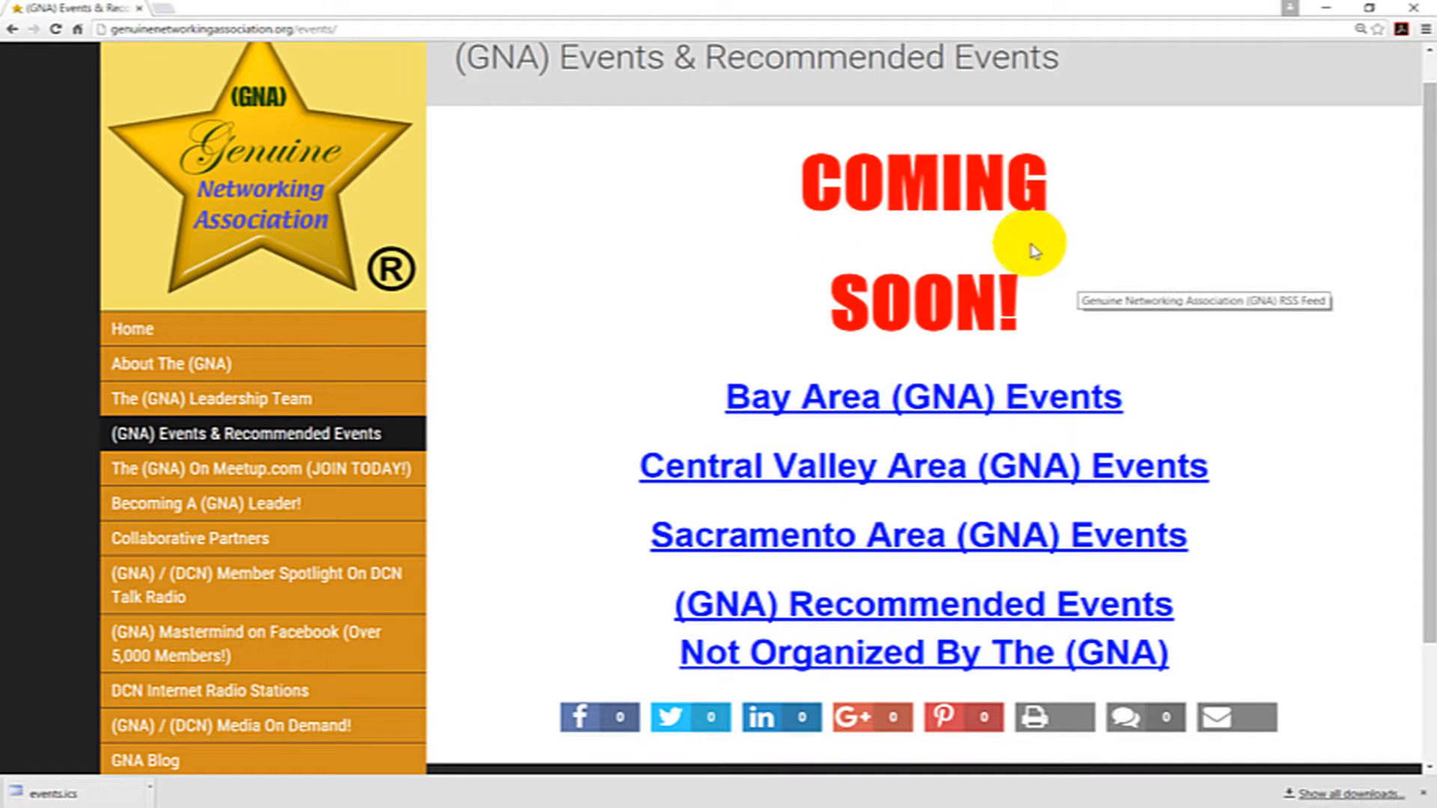
scroll(1052, 254, "down", 1)
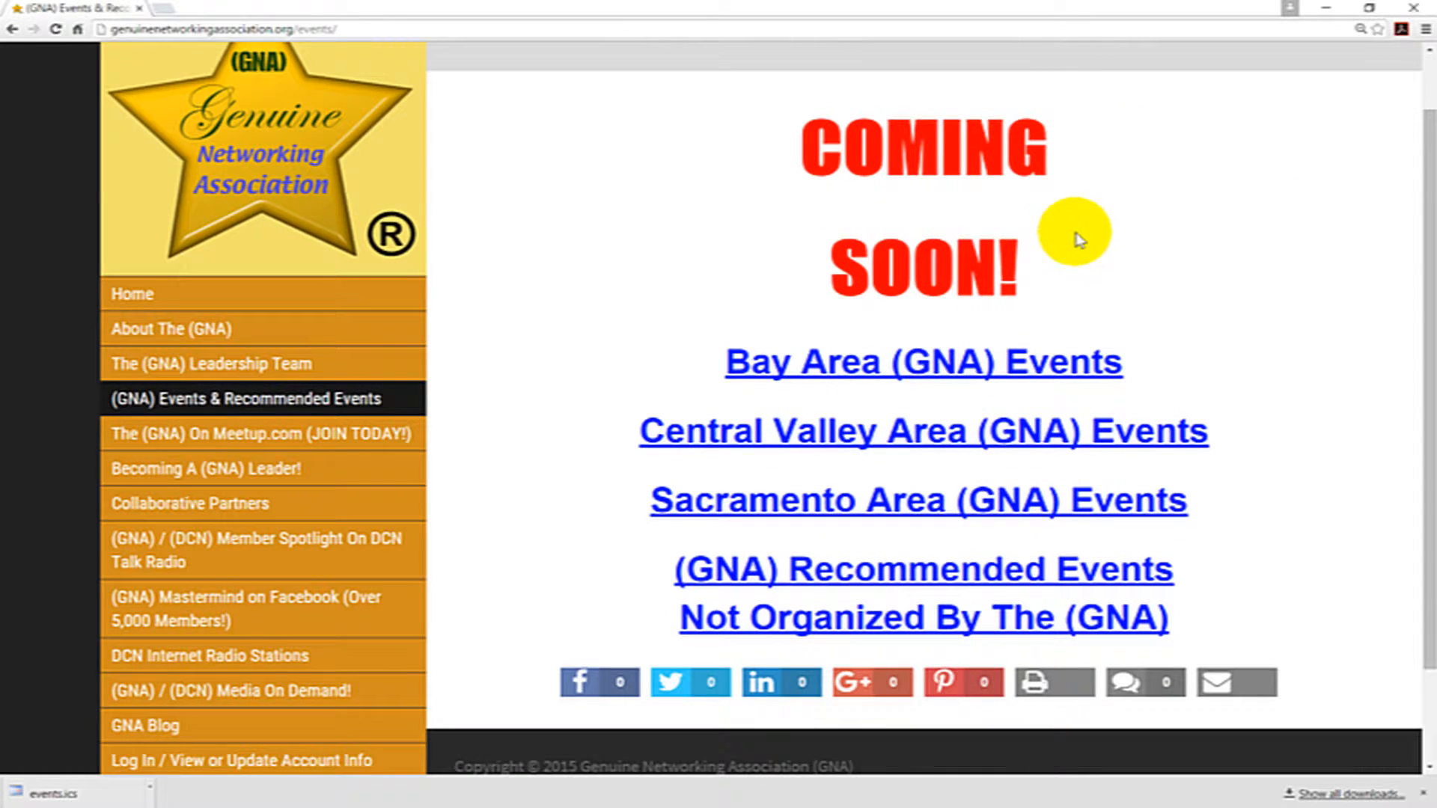
scroll(1108, 251, "down", 1)
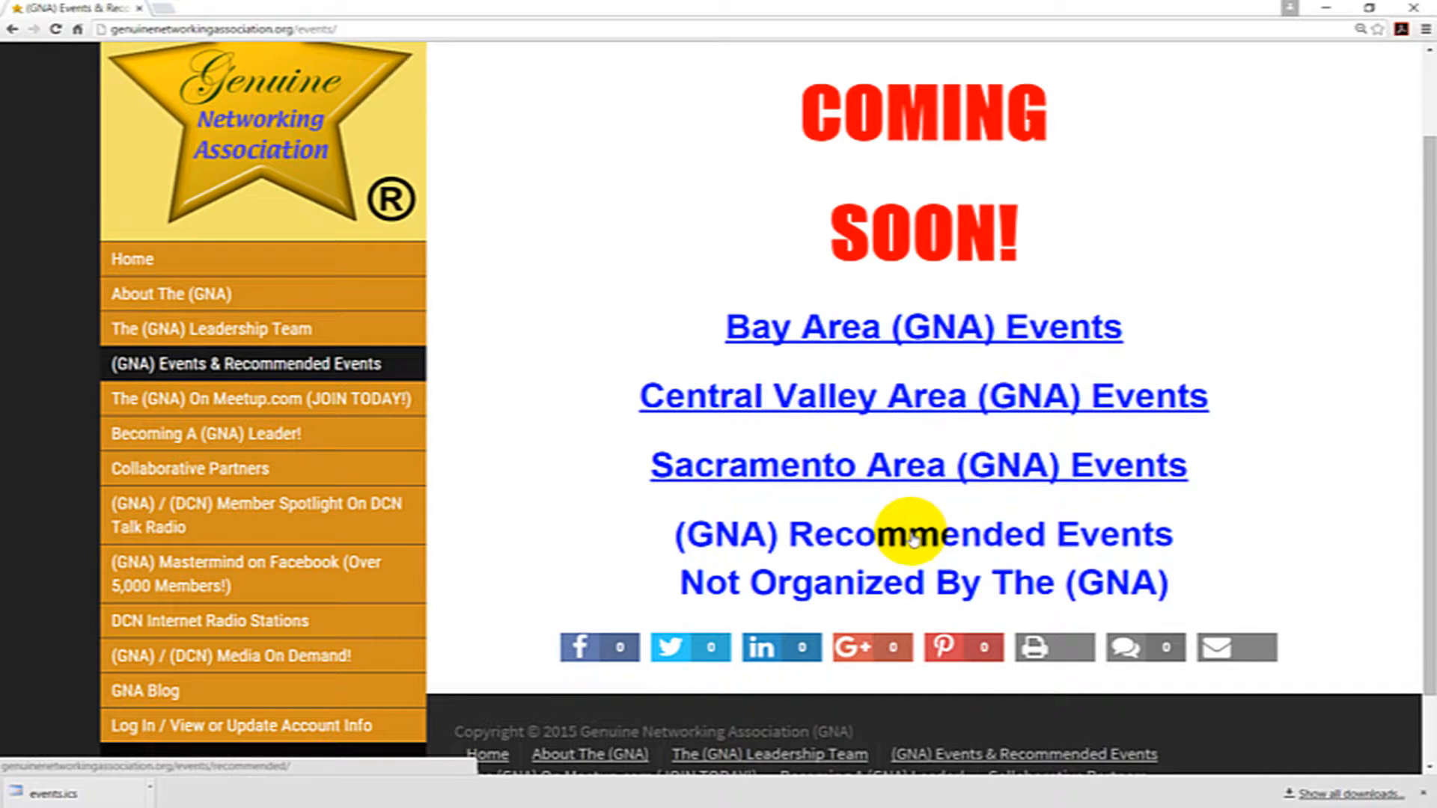
left_click(865, 544)
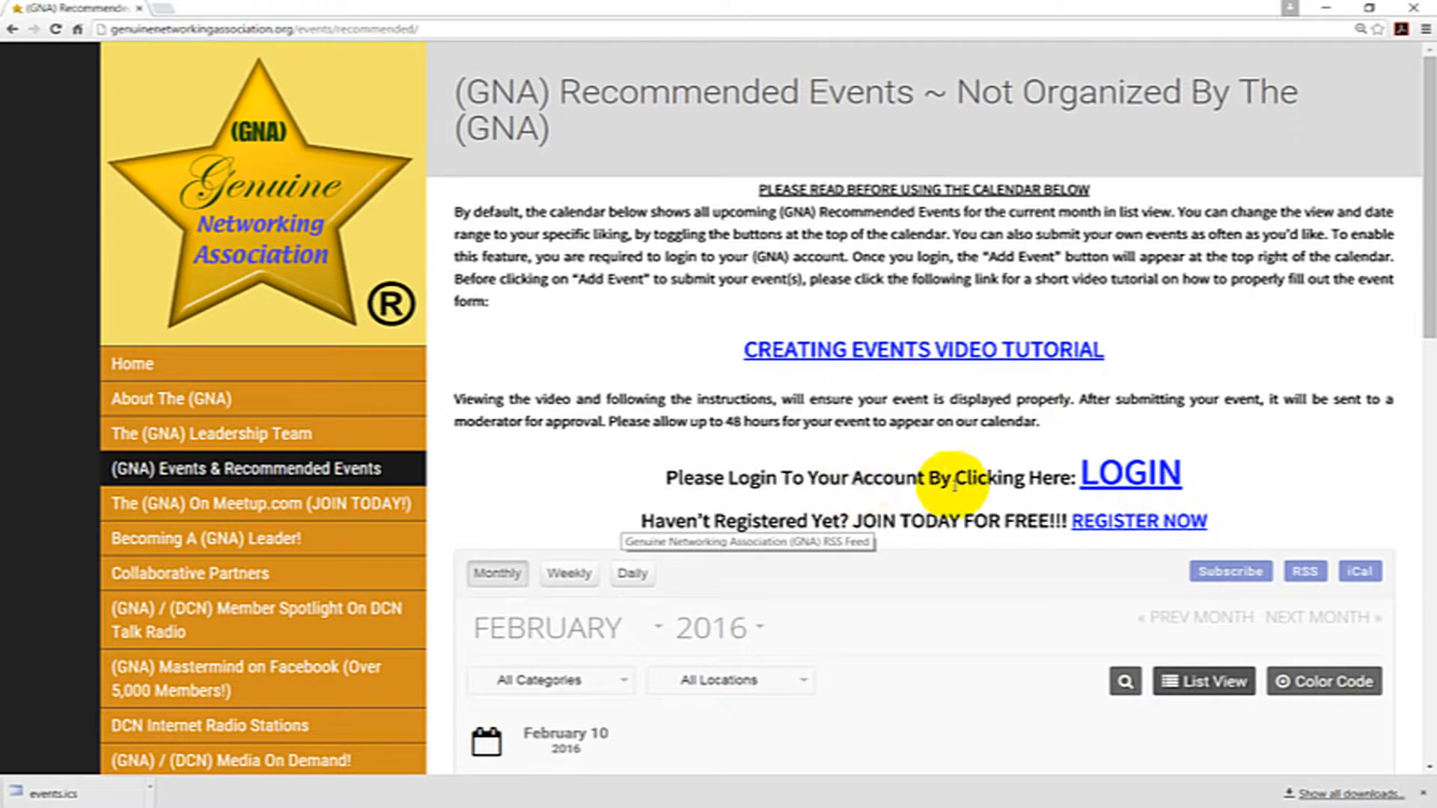
- Open the login page from the calendar and log in to the GNA account with its username and password
left_click(1125, 484)
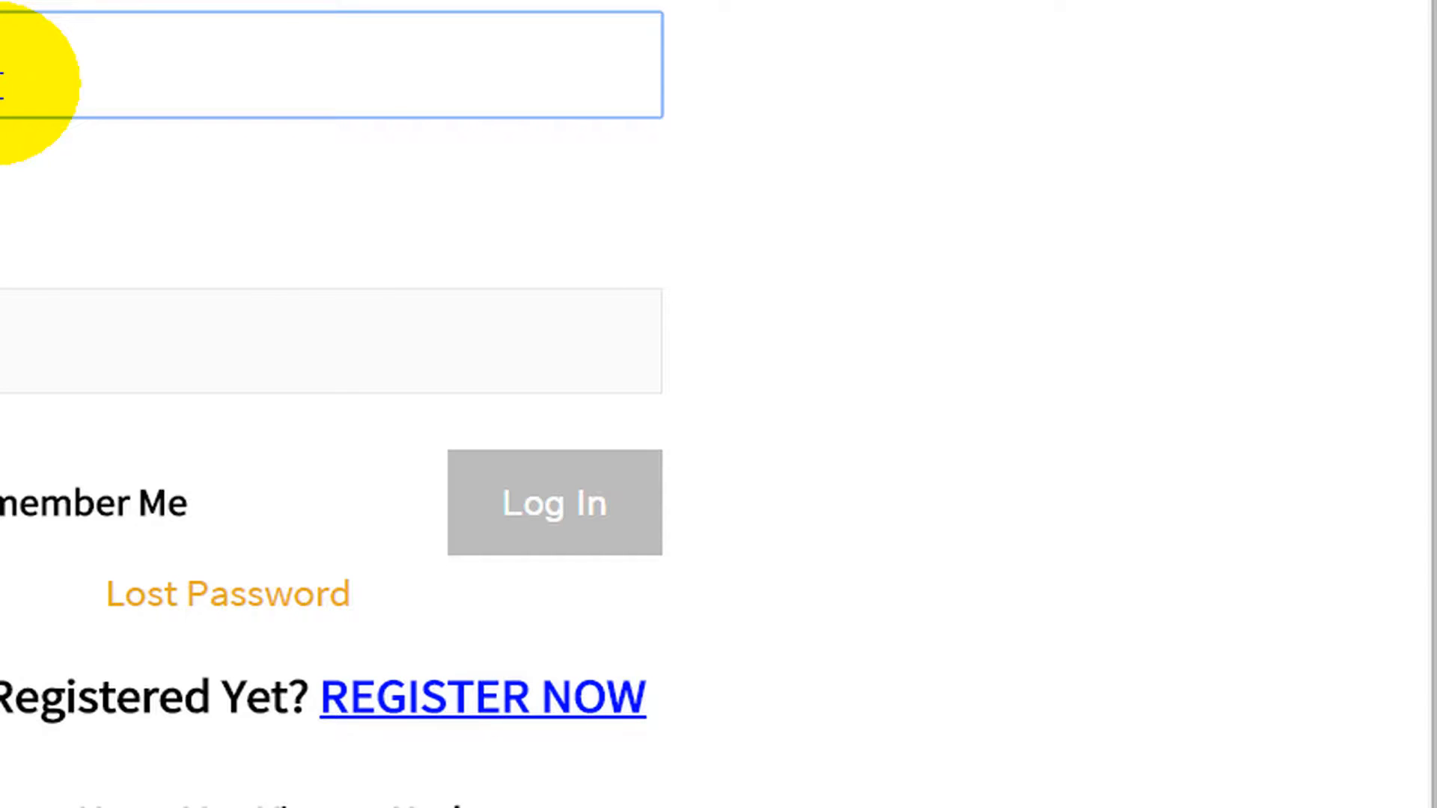
left_click(0, 85)
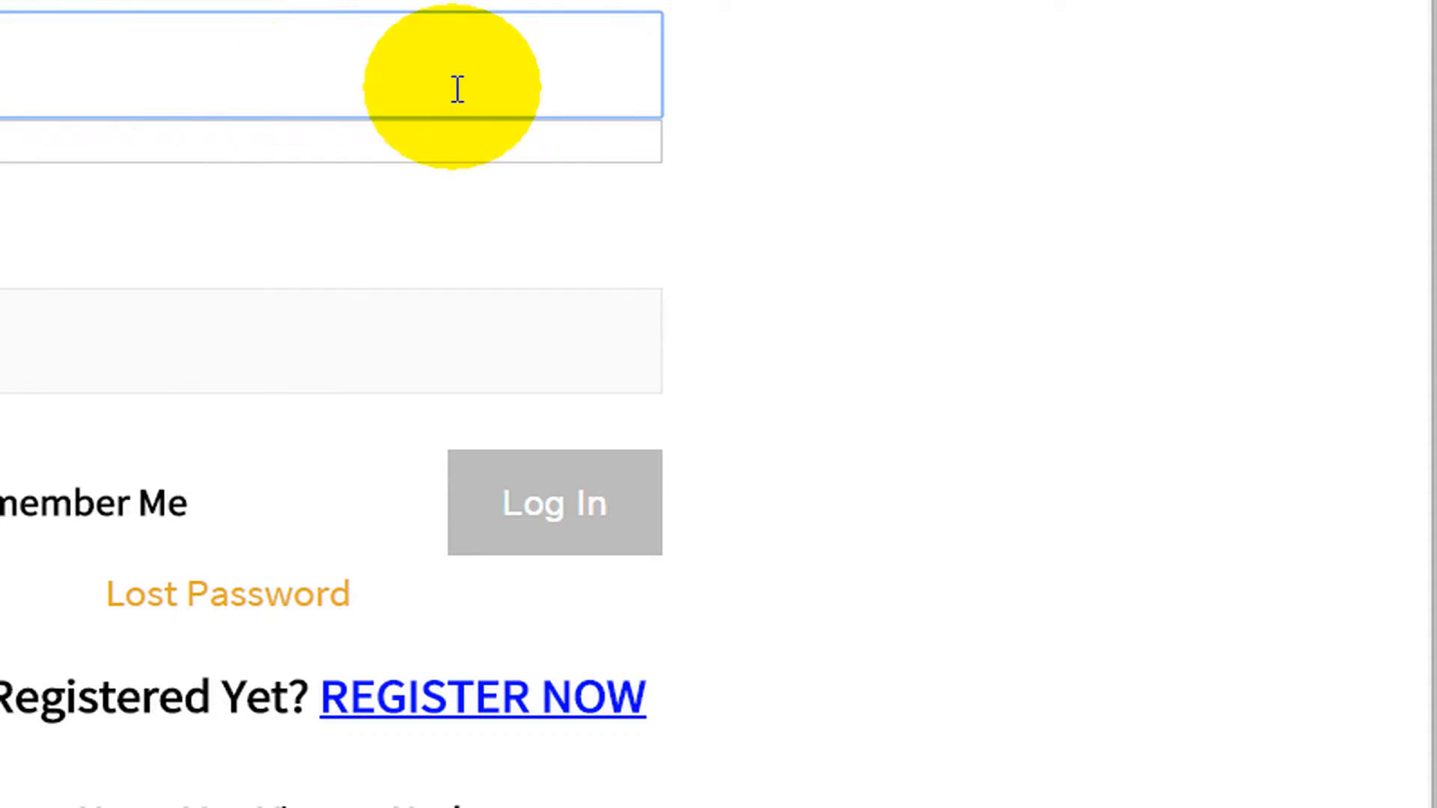
left_click(810, 108)
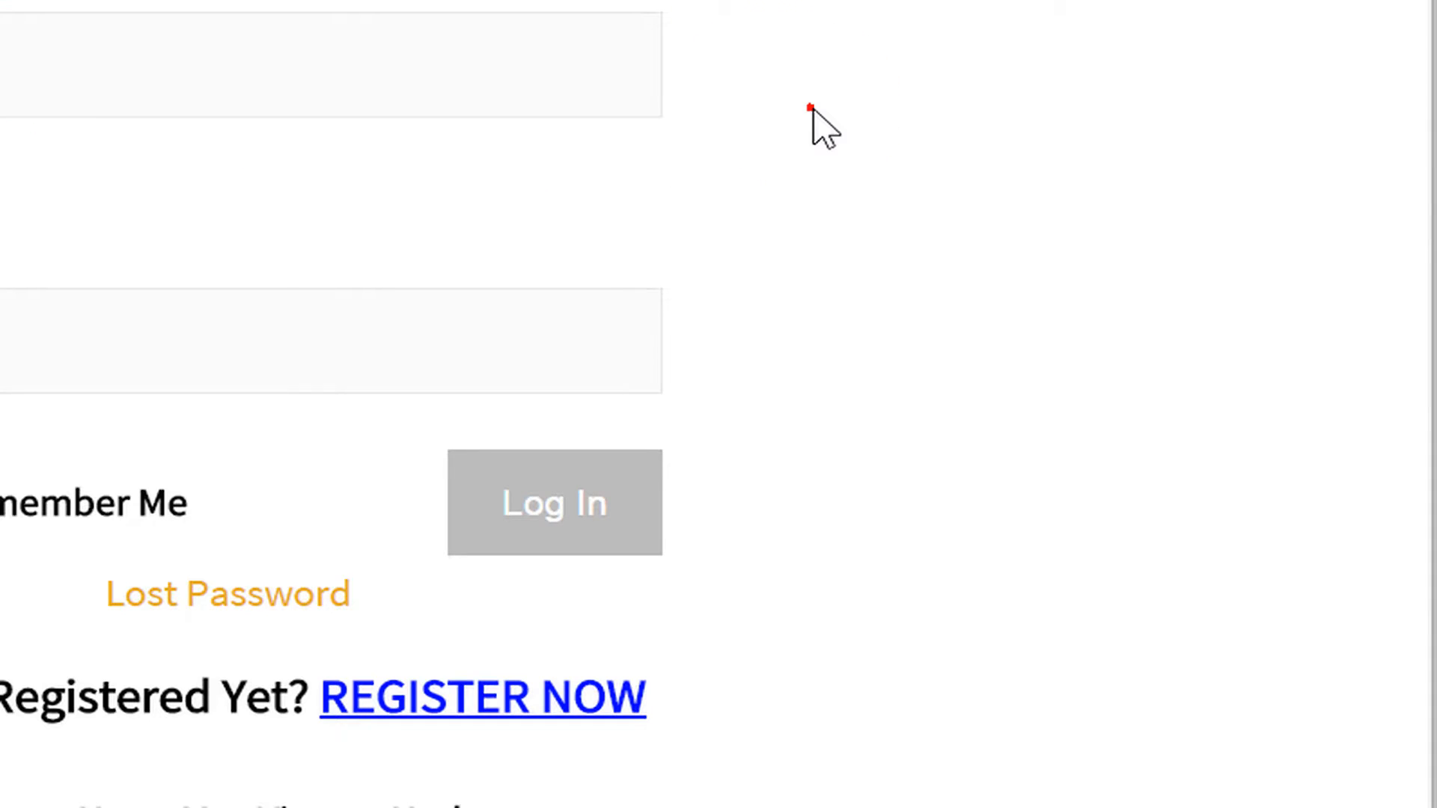
left_click(37, 359)
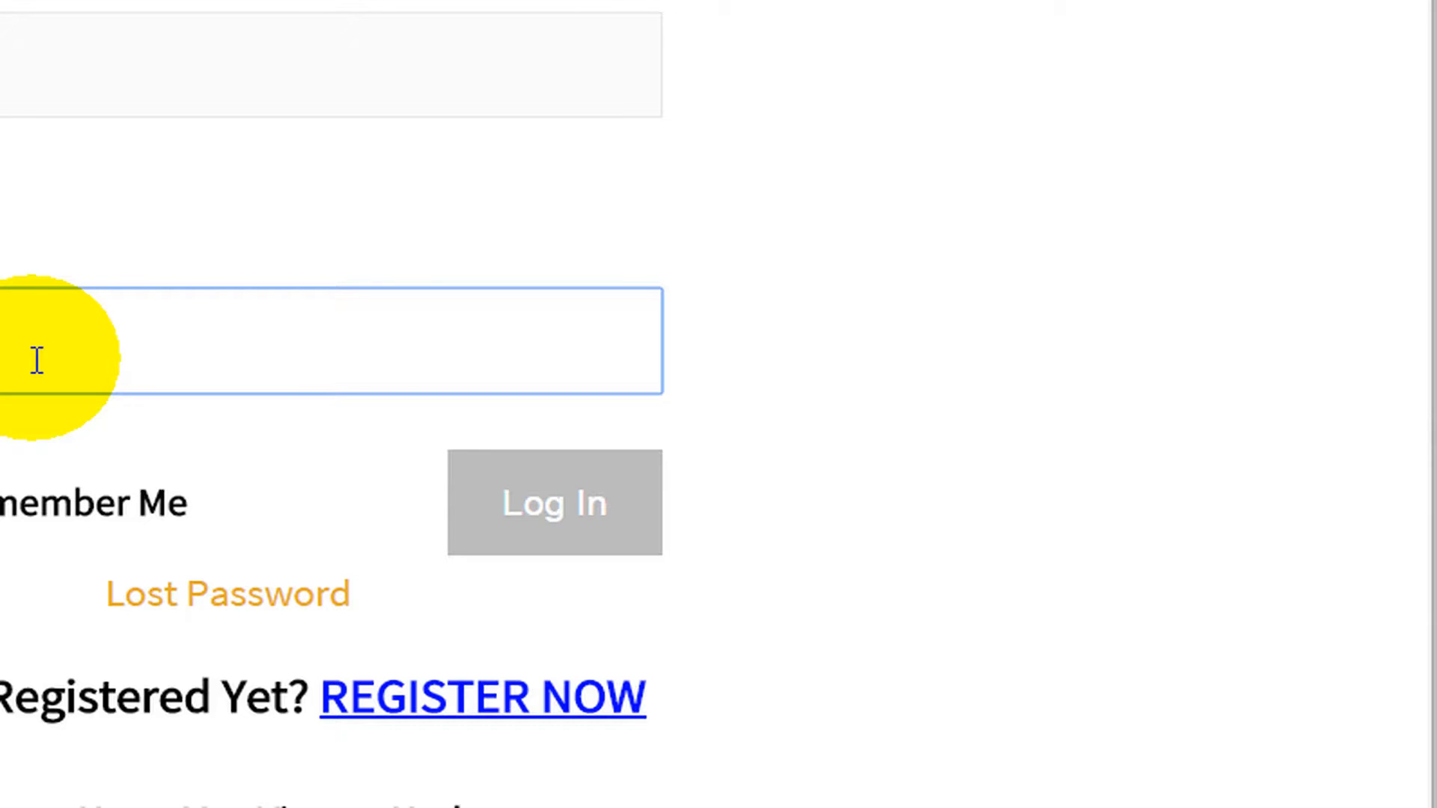
left_click(545, 512)
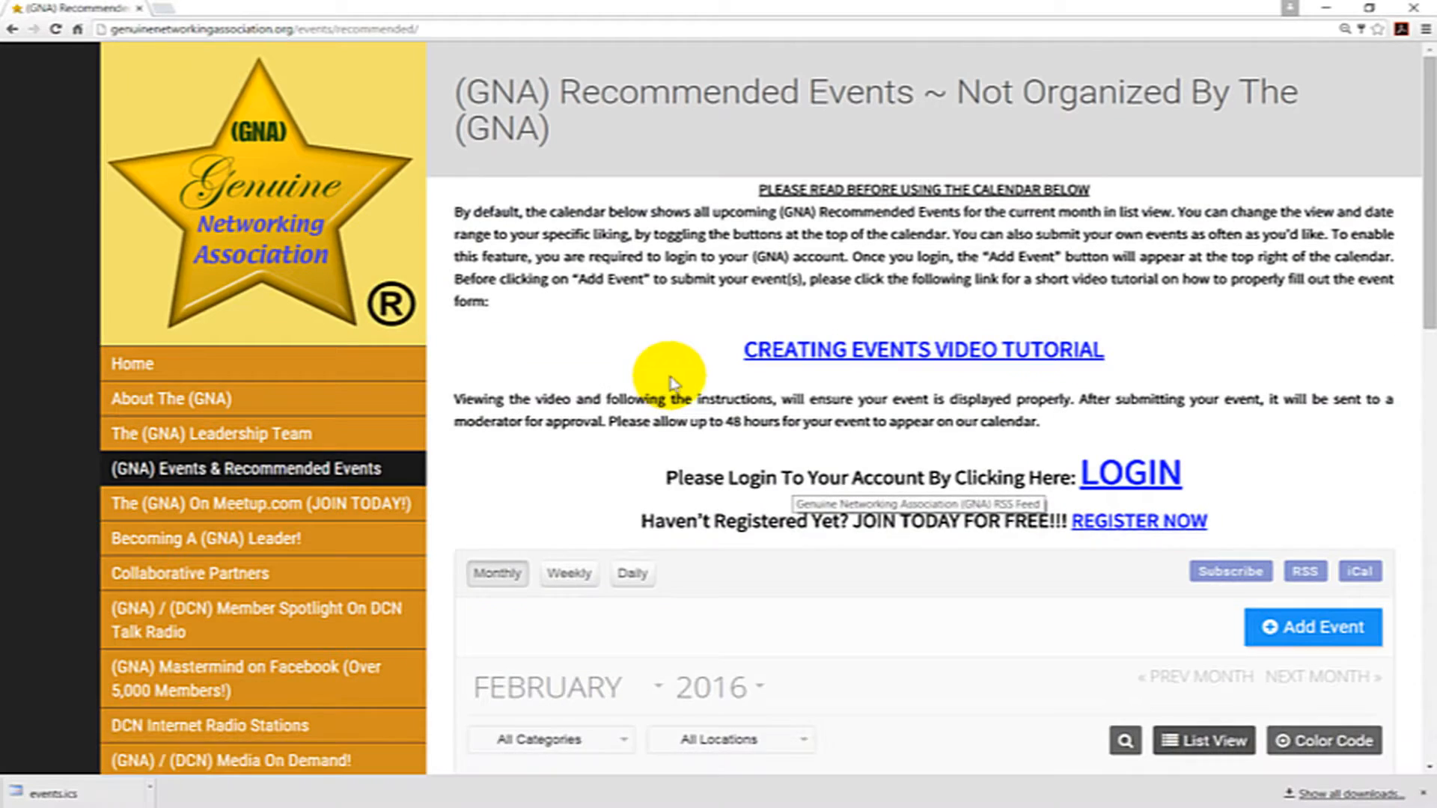
- Start adding a new event to the Recommended Events calendar and enter "GNA Event" as its title
scroll(823, 404, "down", 1)
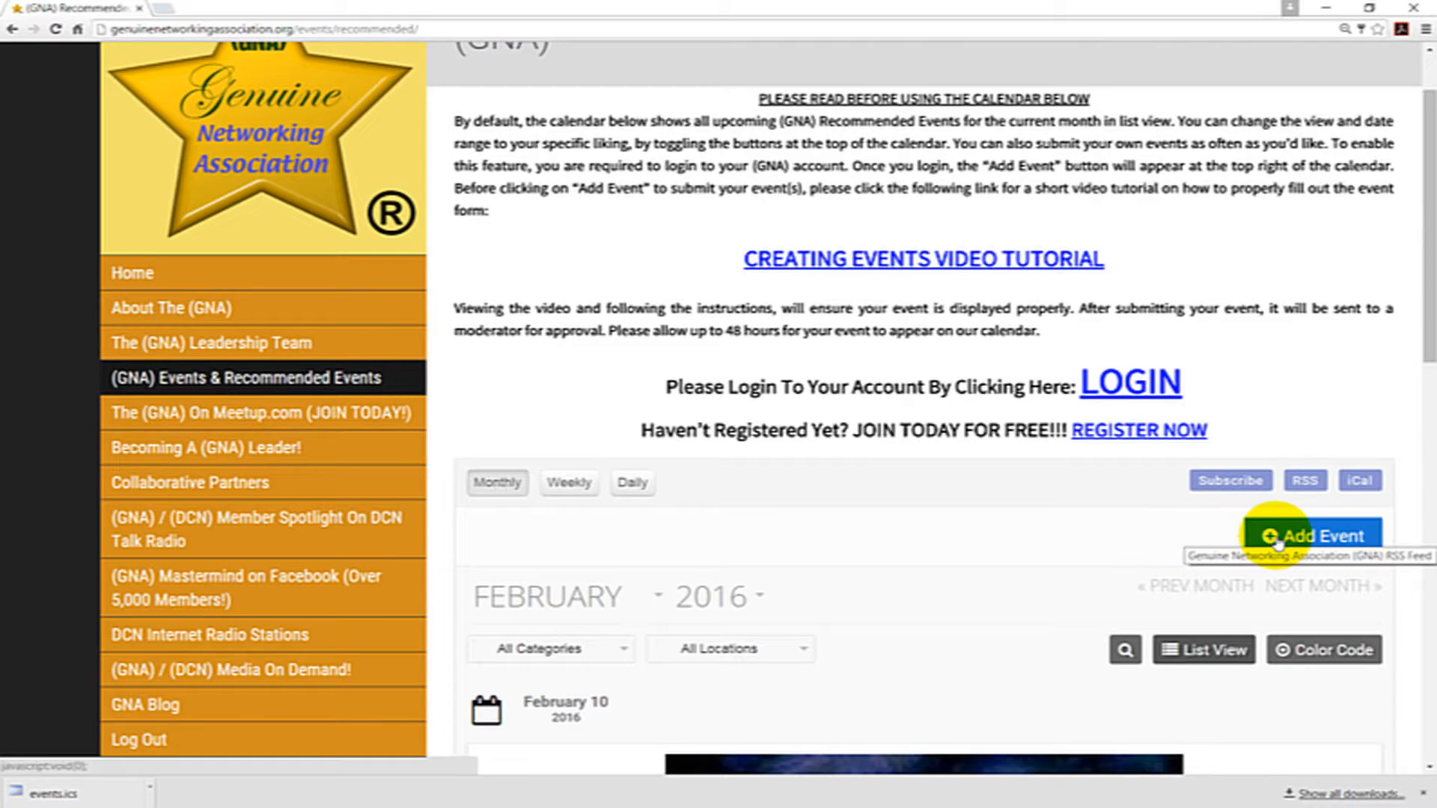
scroll(1130, 504, "down", 2)
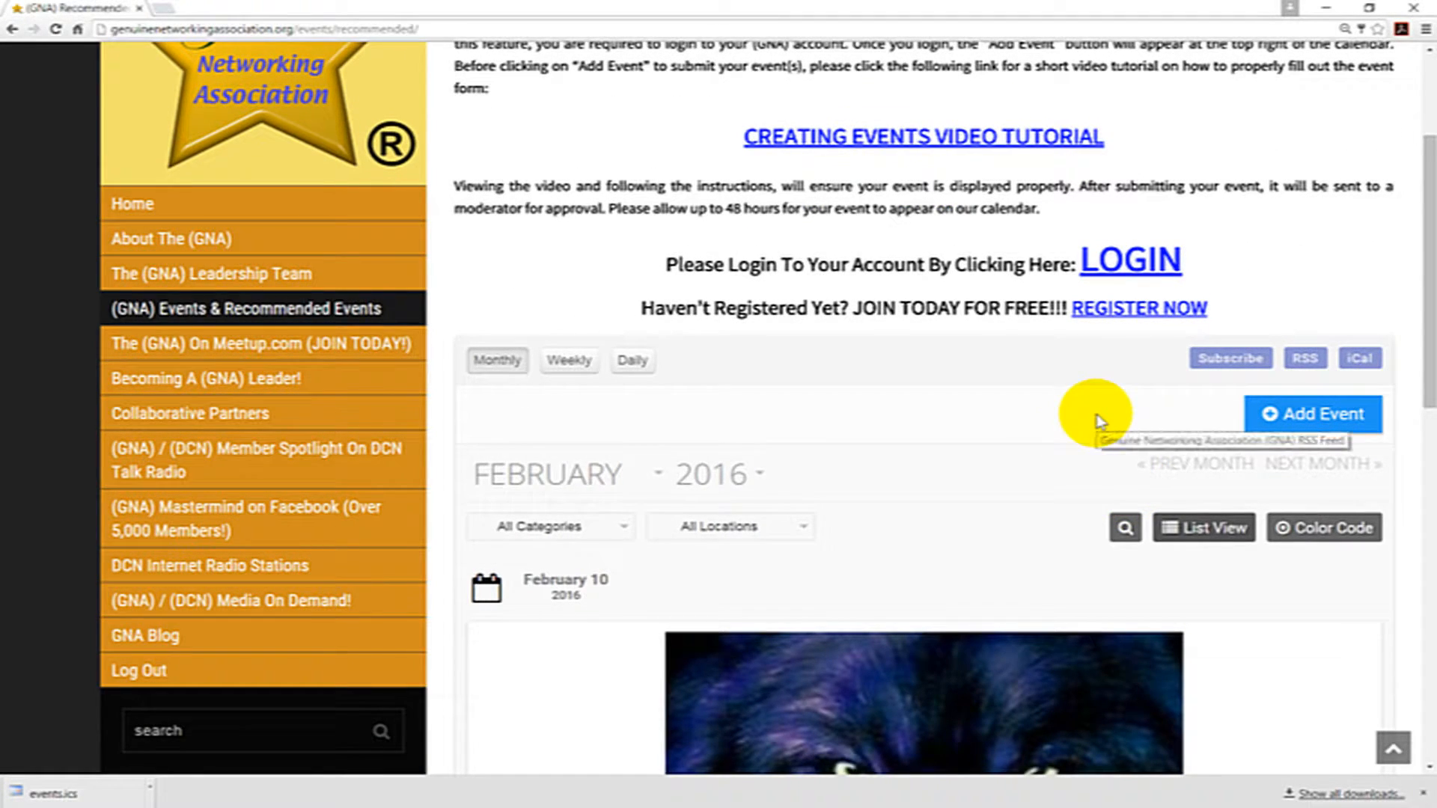
left_click(1302, 419)
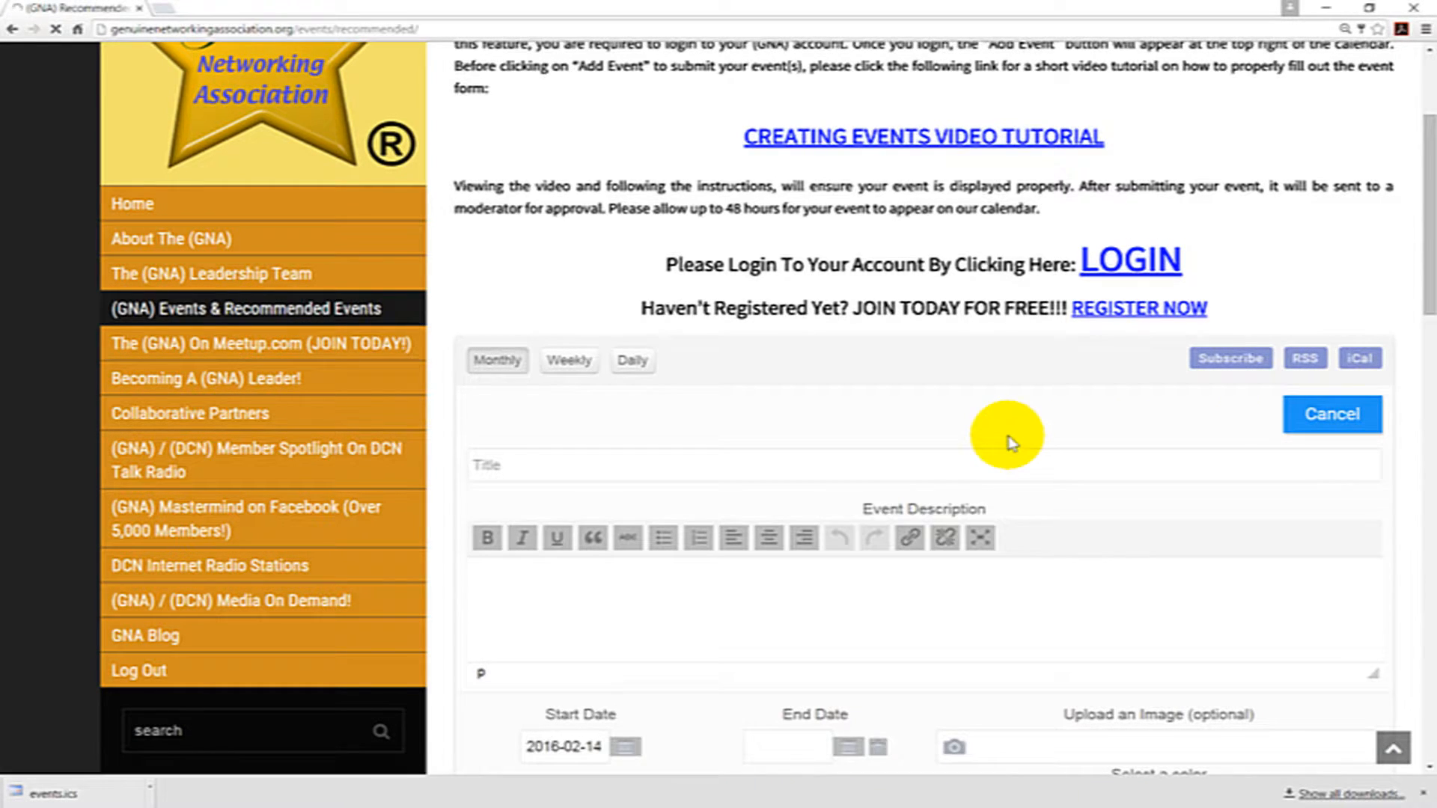
scroll(1078, 455, "down", 3)
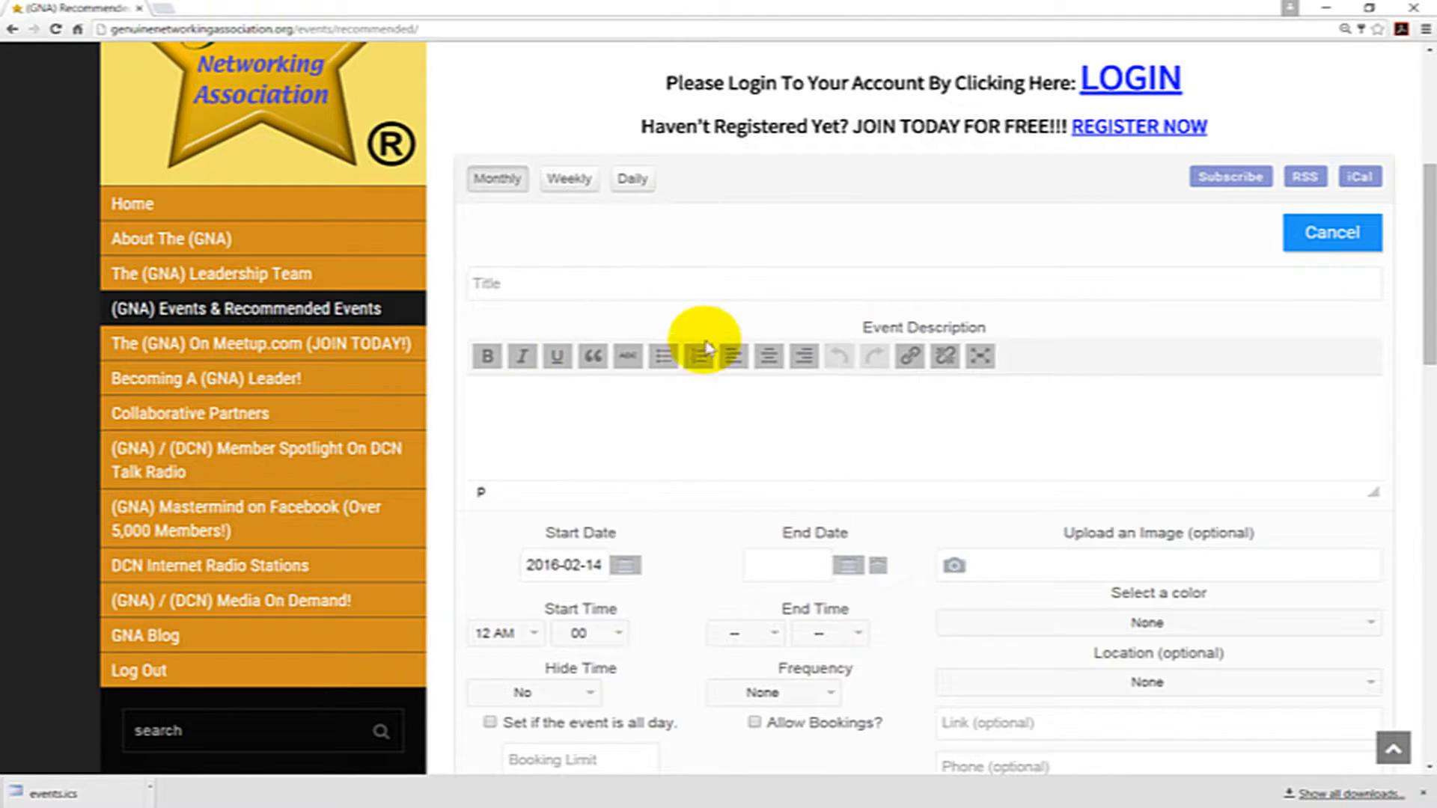
left_click(520, 285)
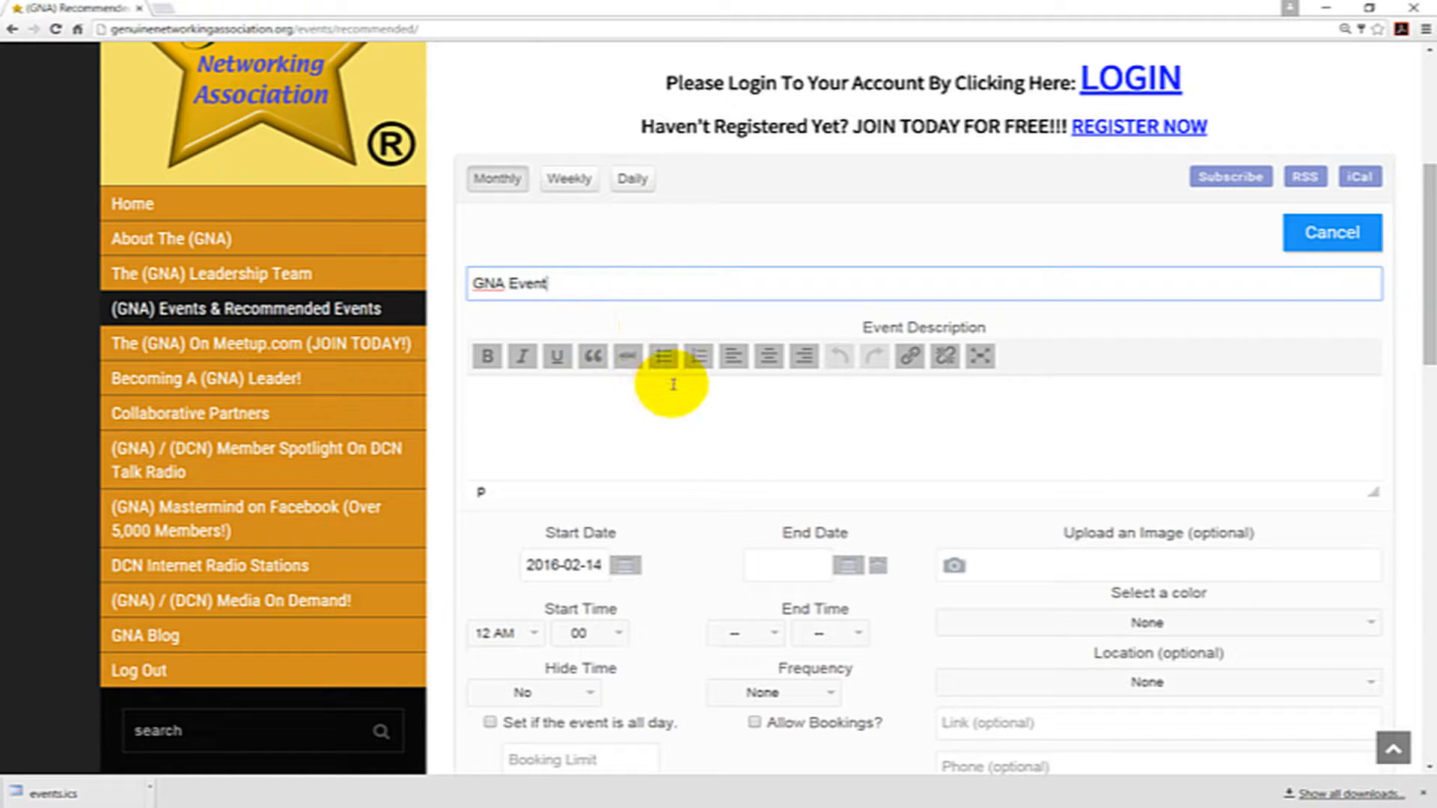
- Set the new event's start date to March 1, 2016
scroll(673, 382, "down", 1)
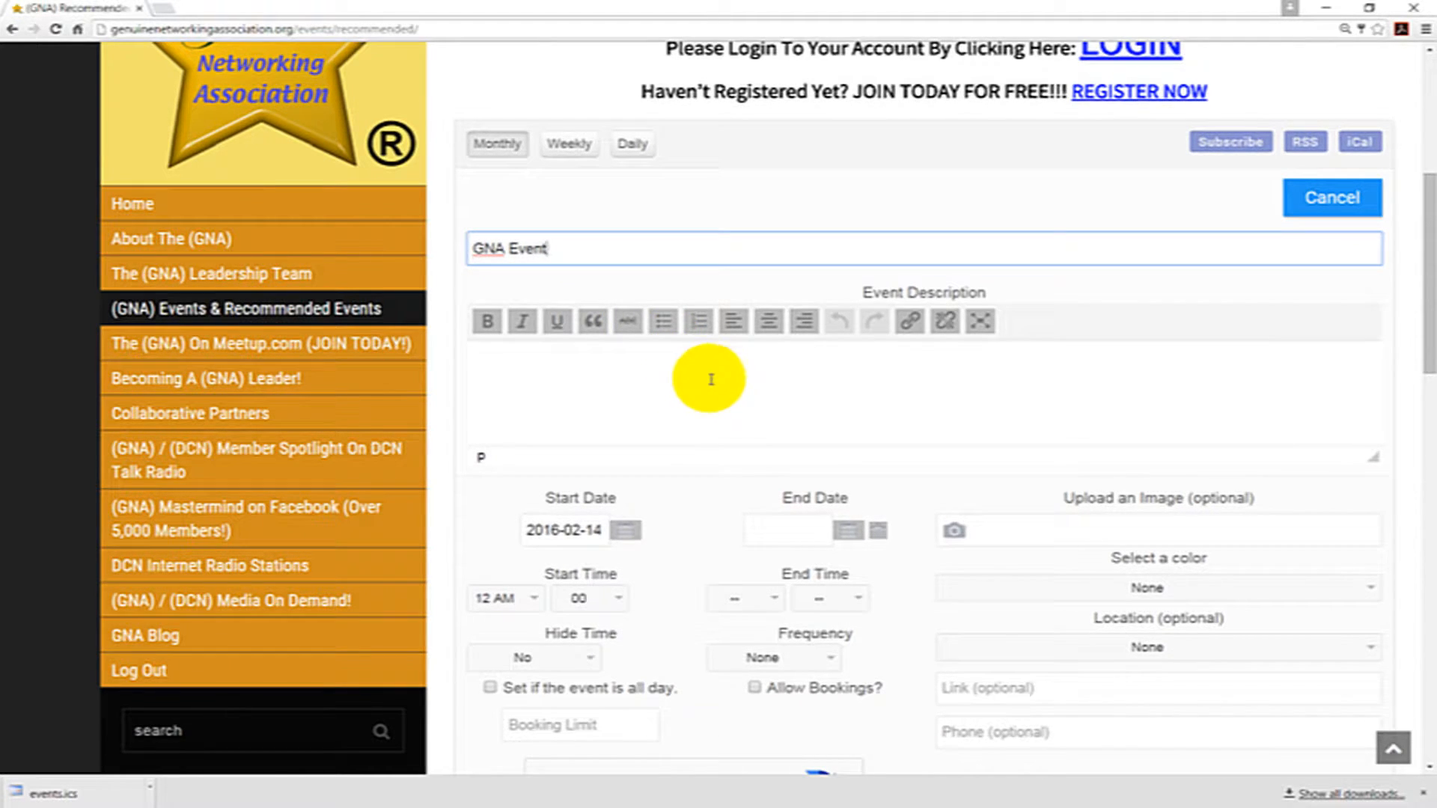
scroll(688, 467, "down", 2)
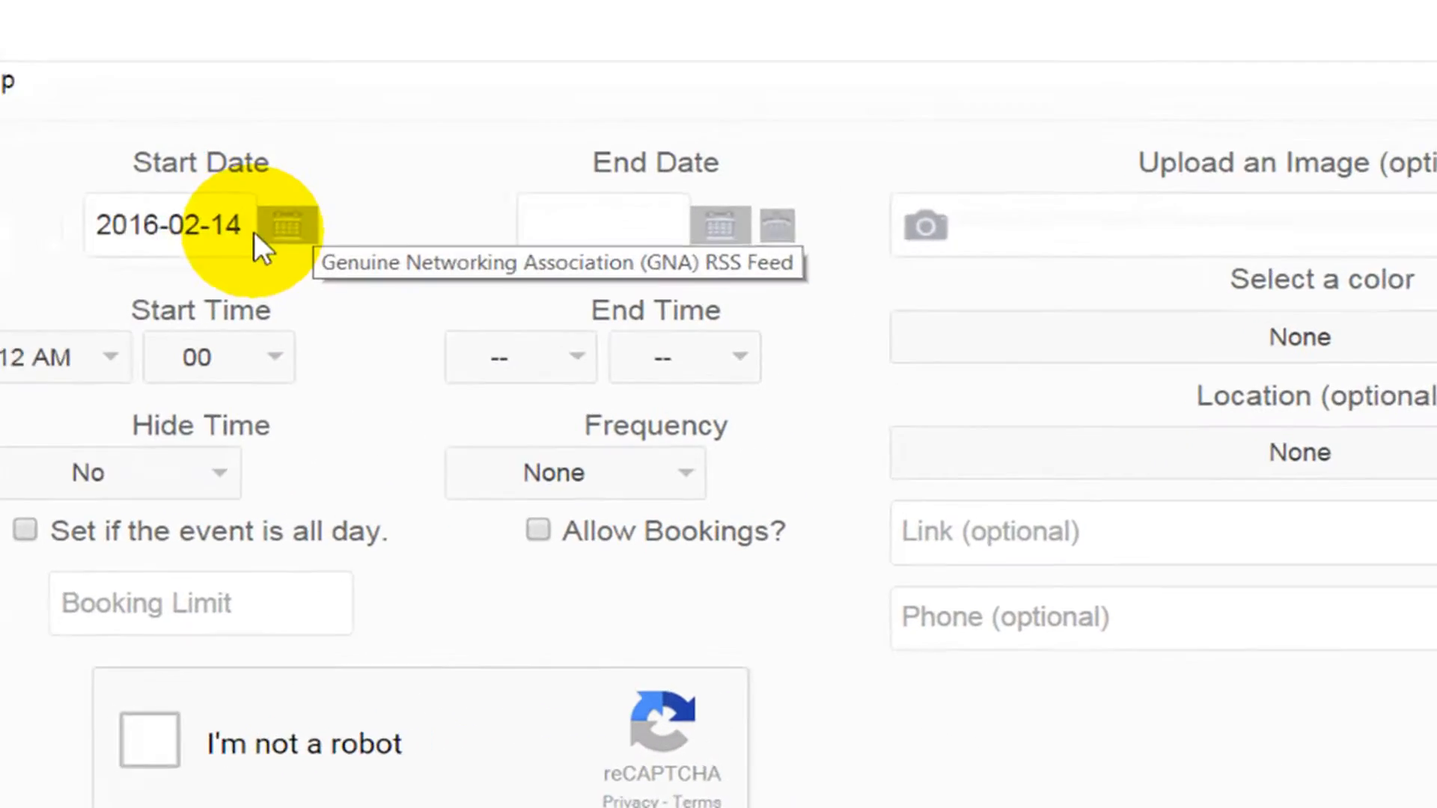
left_click(624, 460)
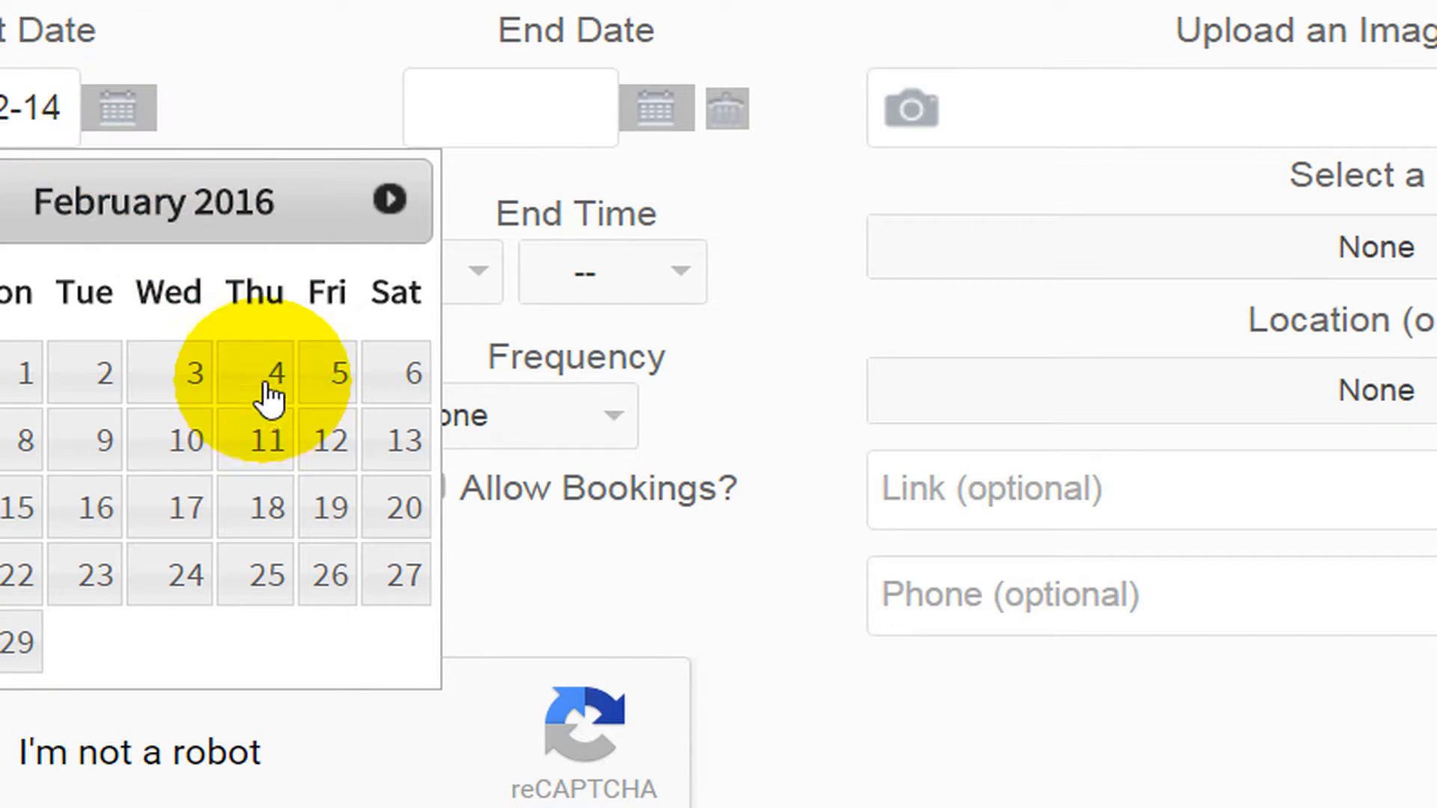
left_click(382, 196)
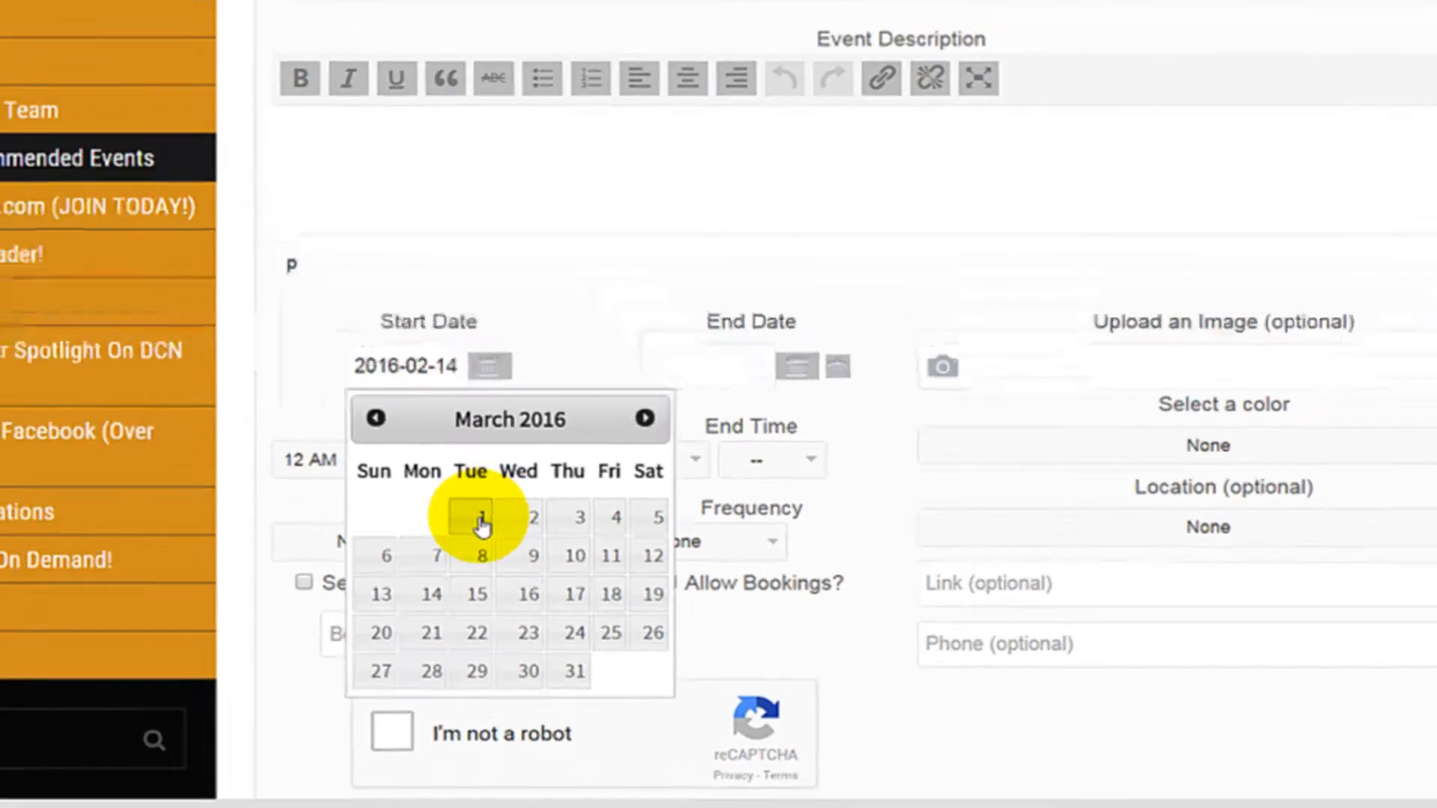
left_click(105, 378)
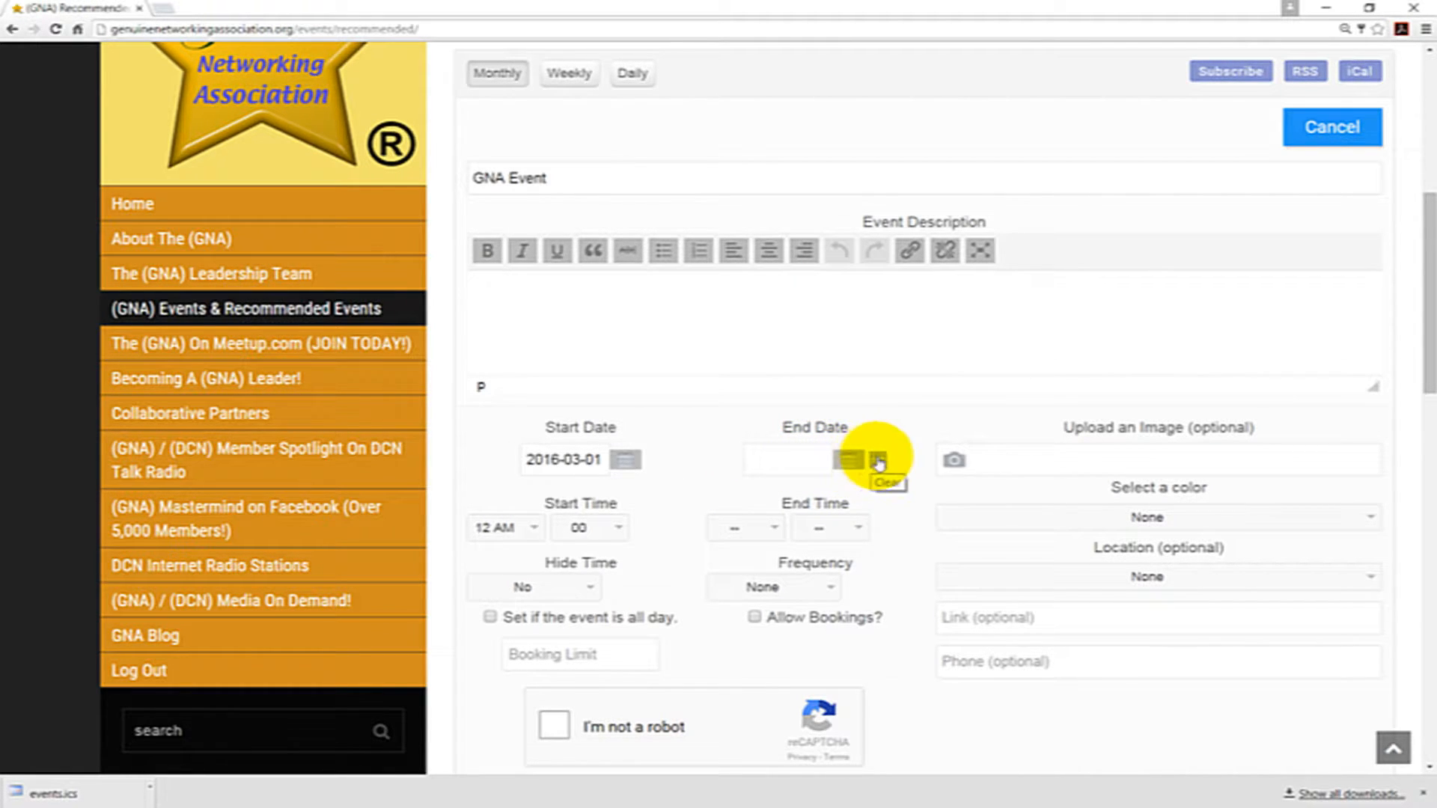
- Set the new event's end date to March 1, 2016
left_click(846, 463)
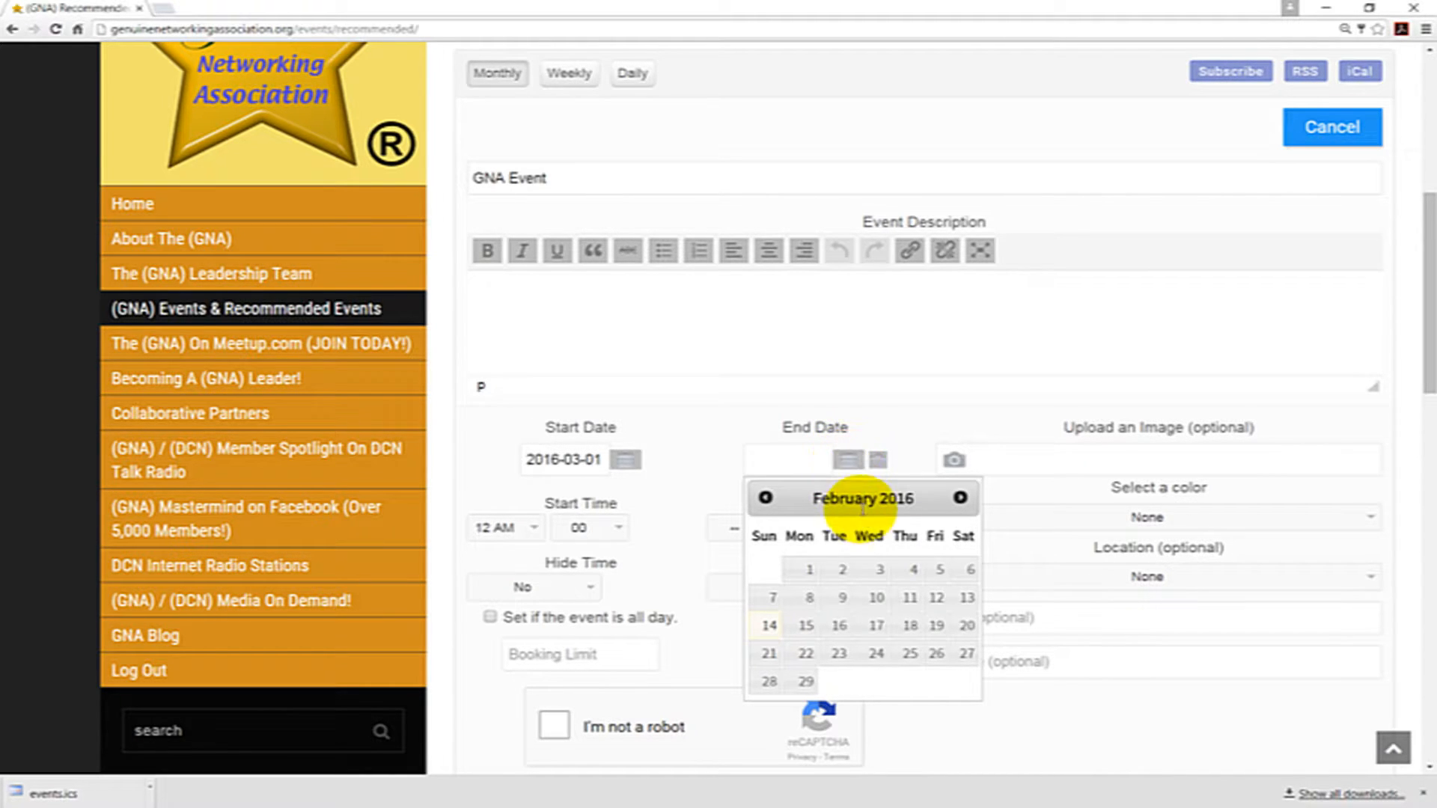
left_click(961, 498)
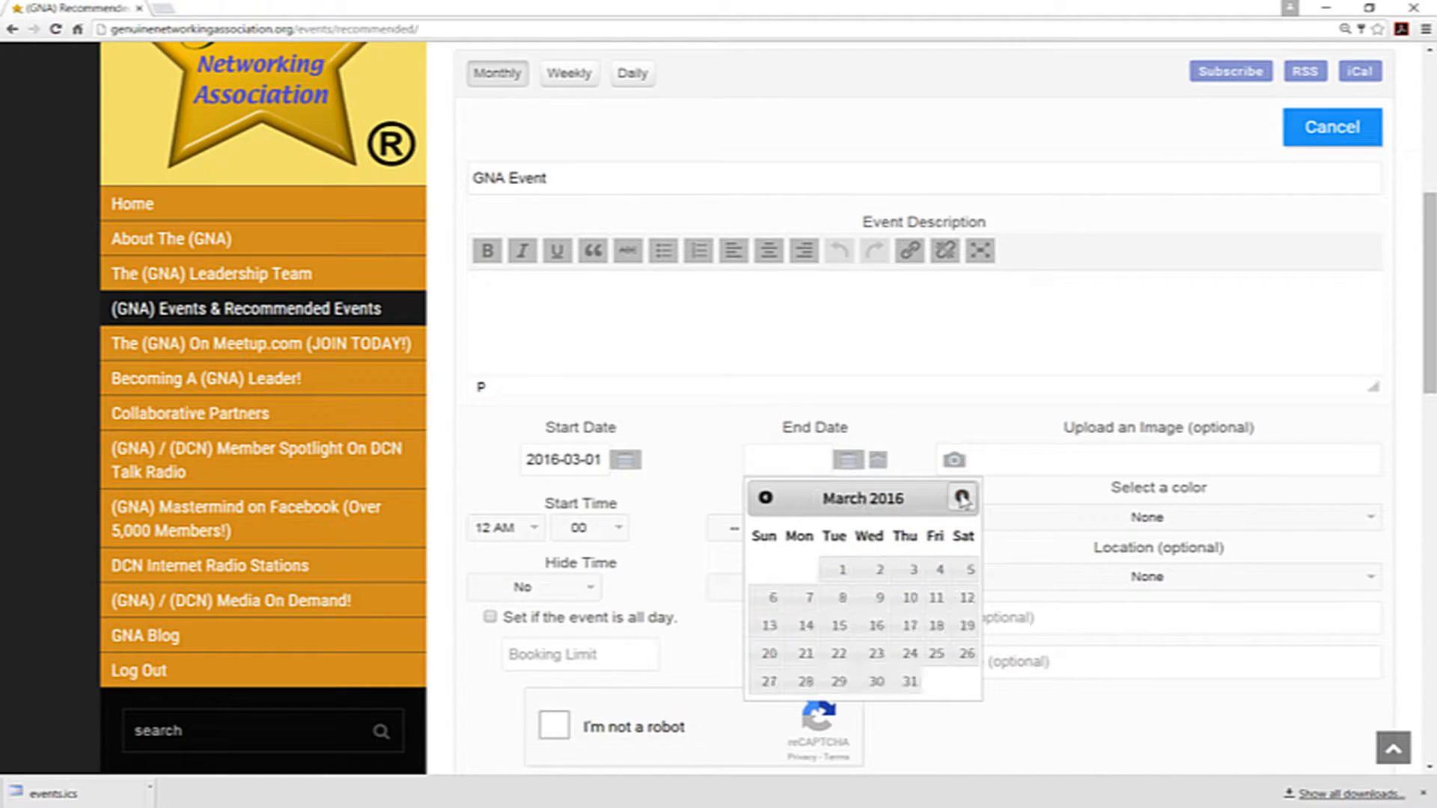
left_click(841, 571)
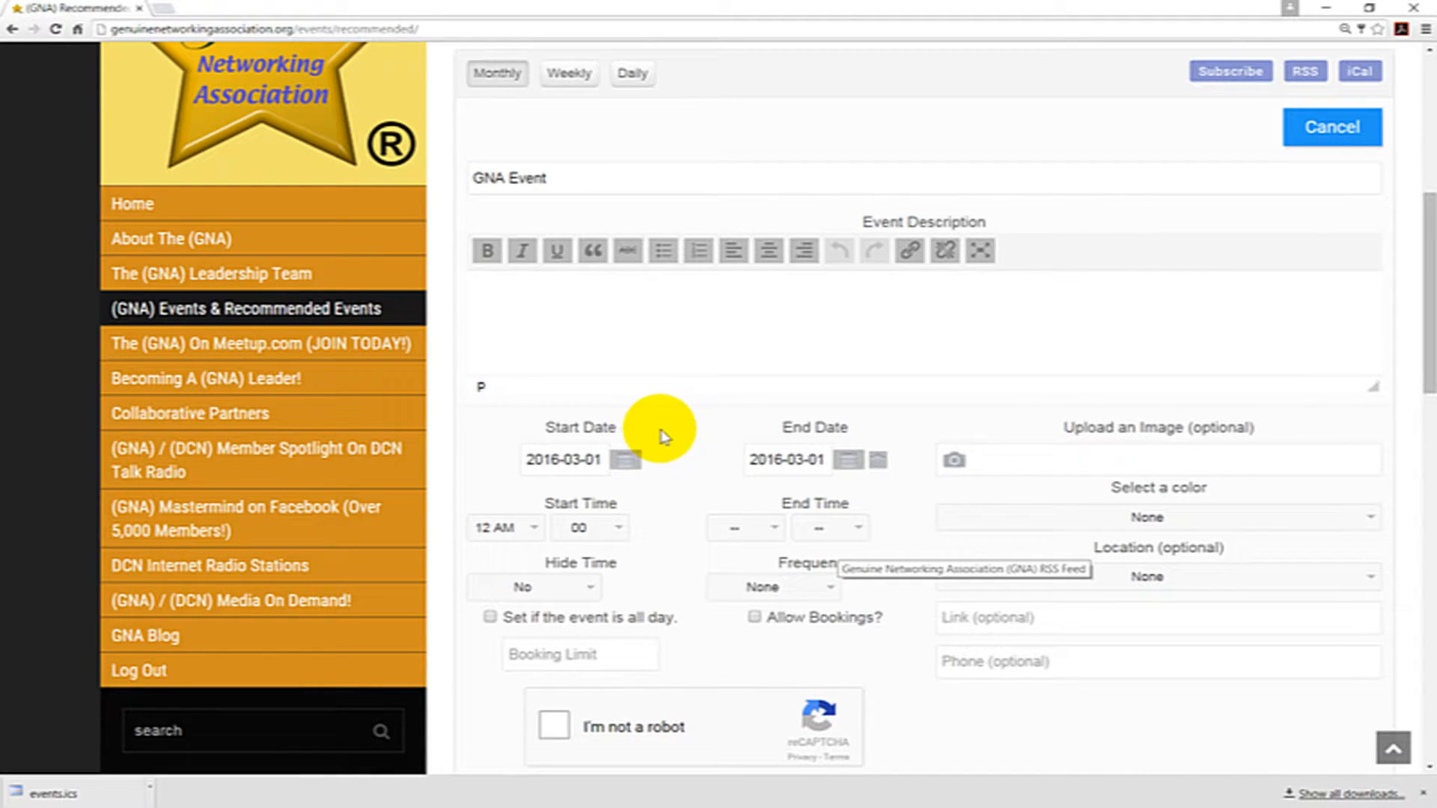
- Set the event's start time to 08:15 AM
scroll(712, 430, "down", 1)
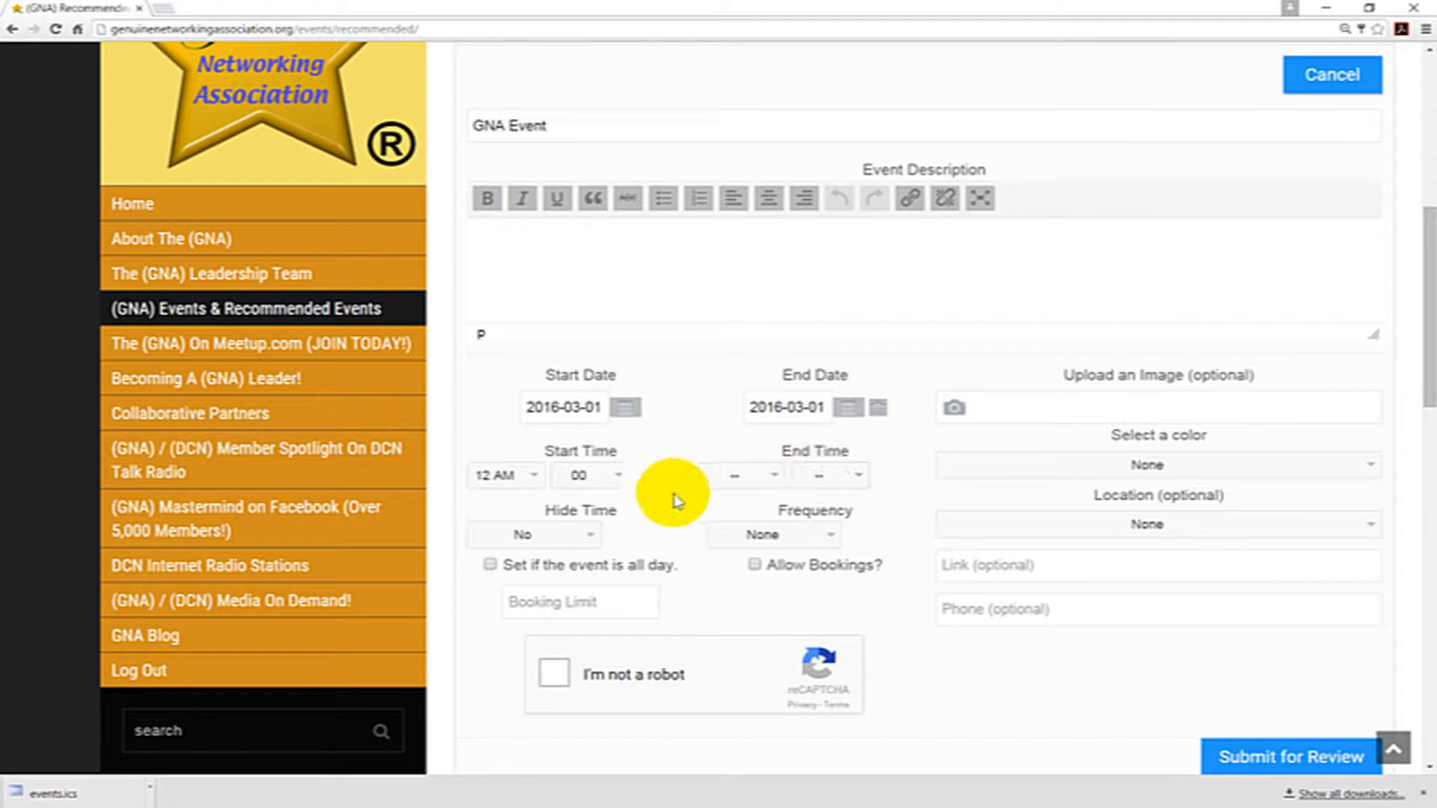
left_click(535, 485)
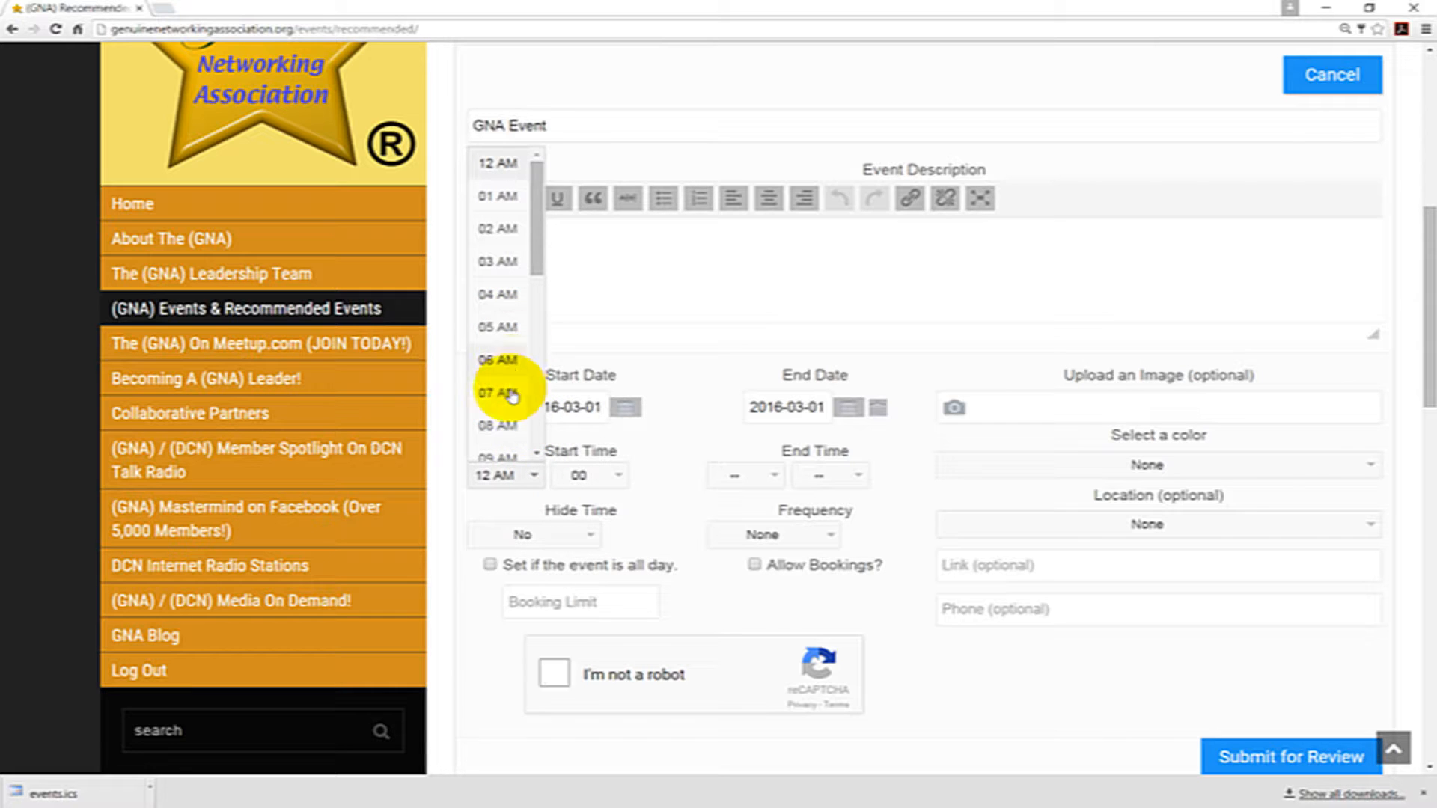
left_click(499, 427)
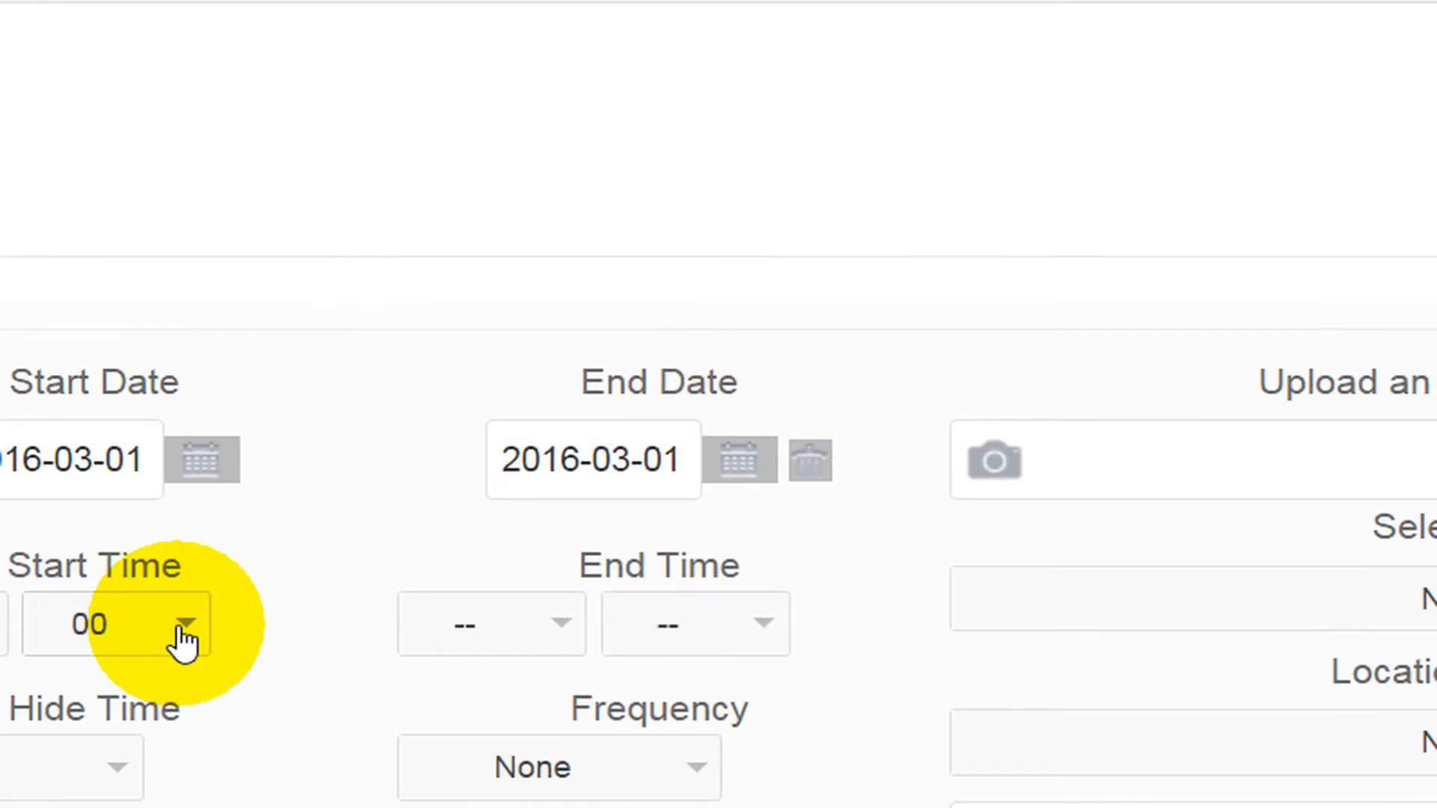
left_click(618, 479)
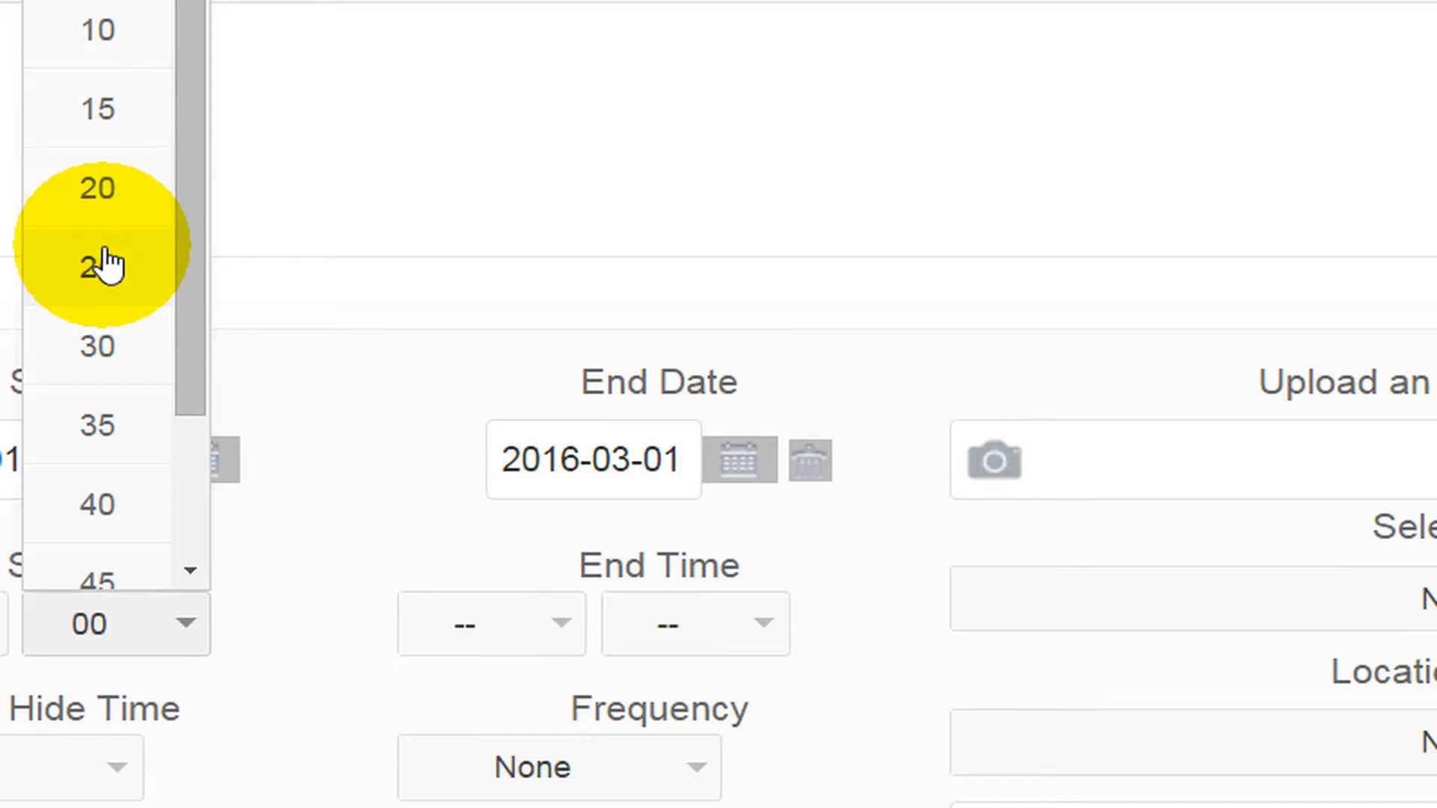
left_click(115, 107)
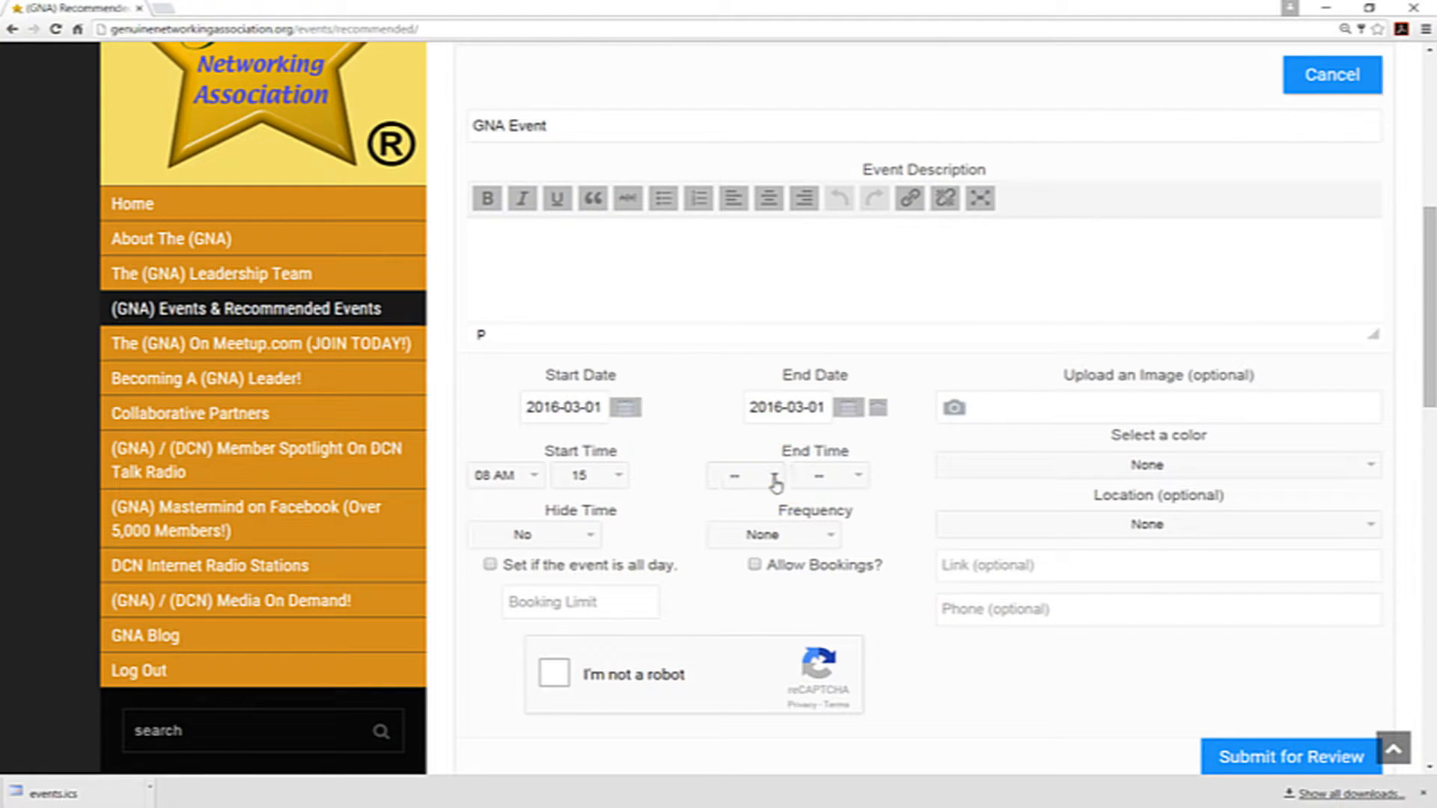
- Set the event's end time to 10:20 AM
left_click(772, 479)
scroll(745, 367, "down", 2)
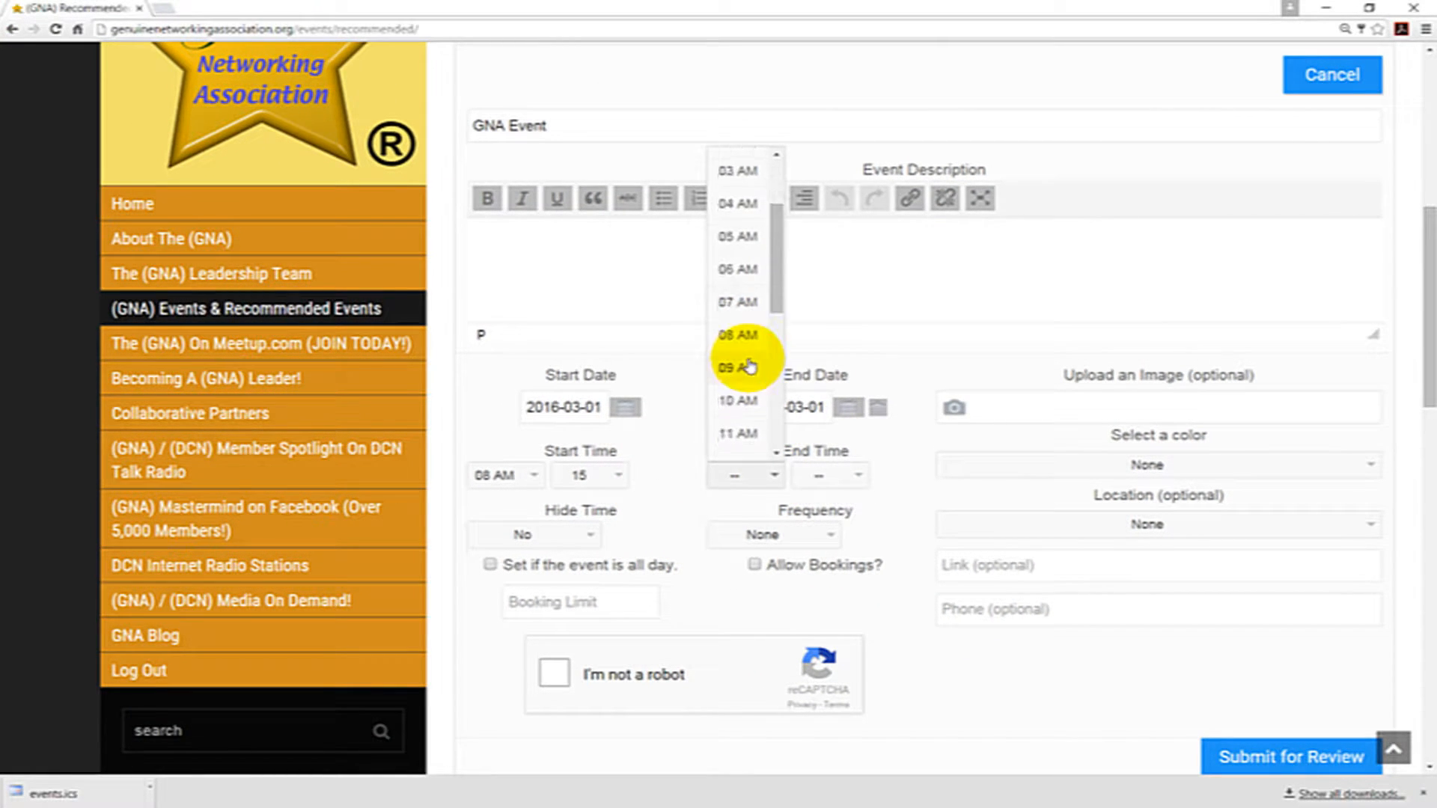
left_click(739, 402)
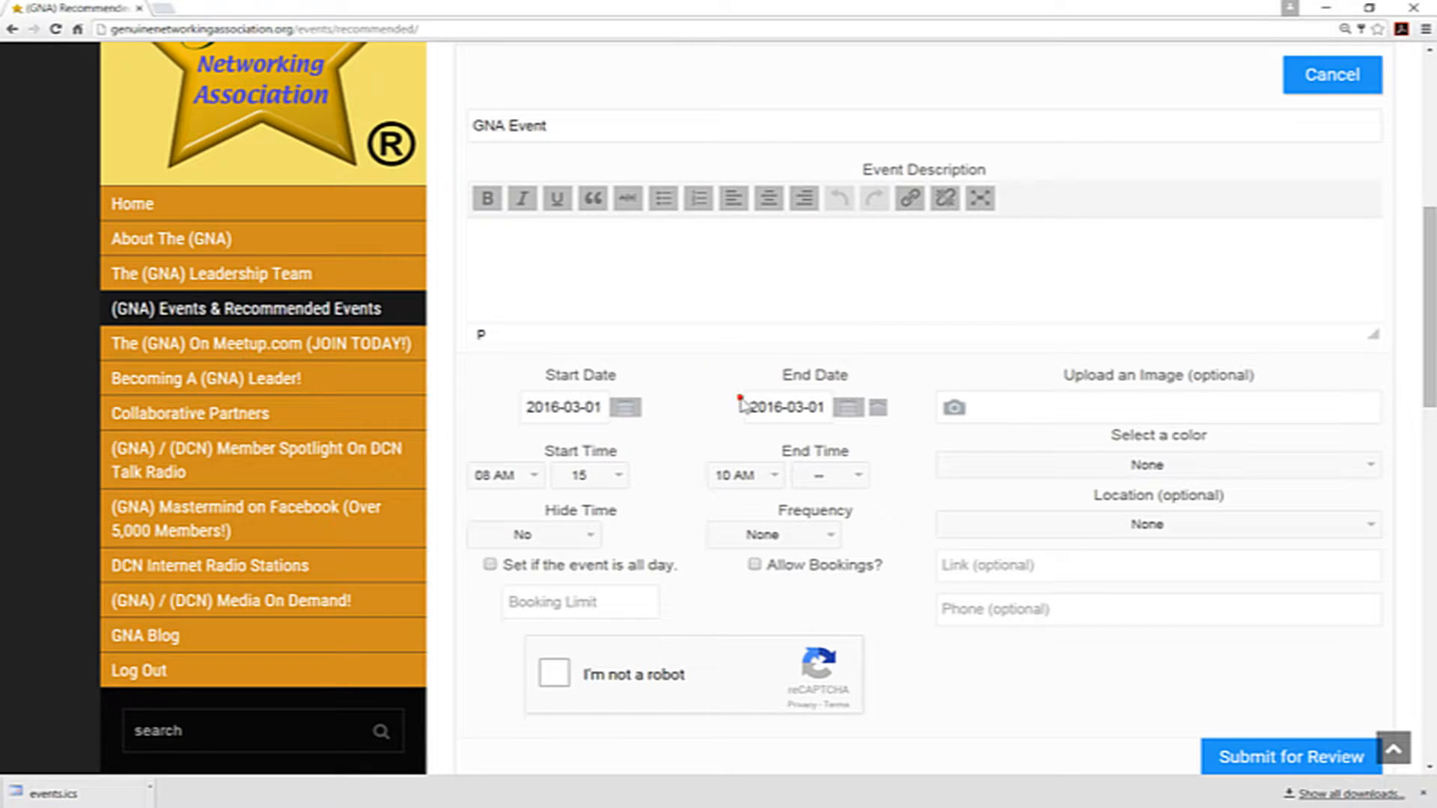
left_click(857, 479)
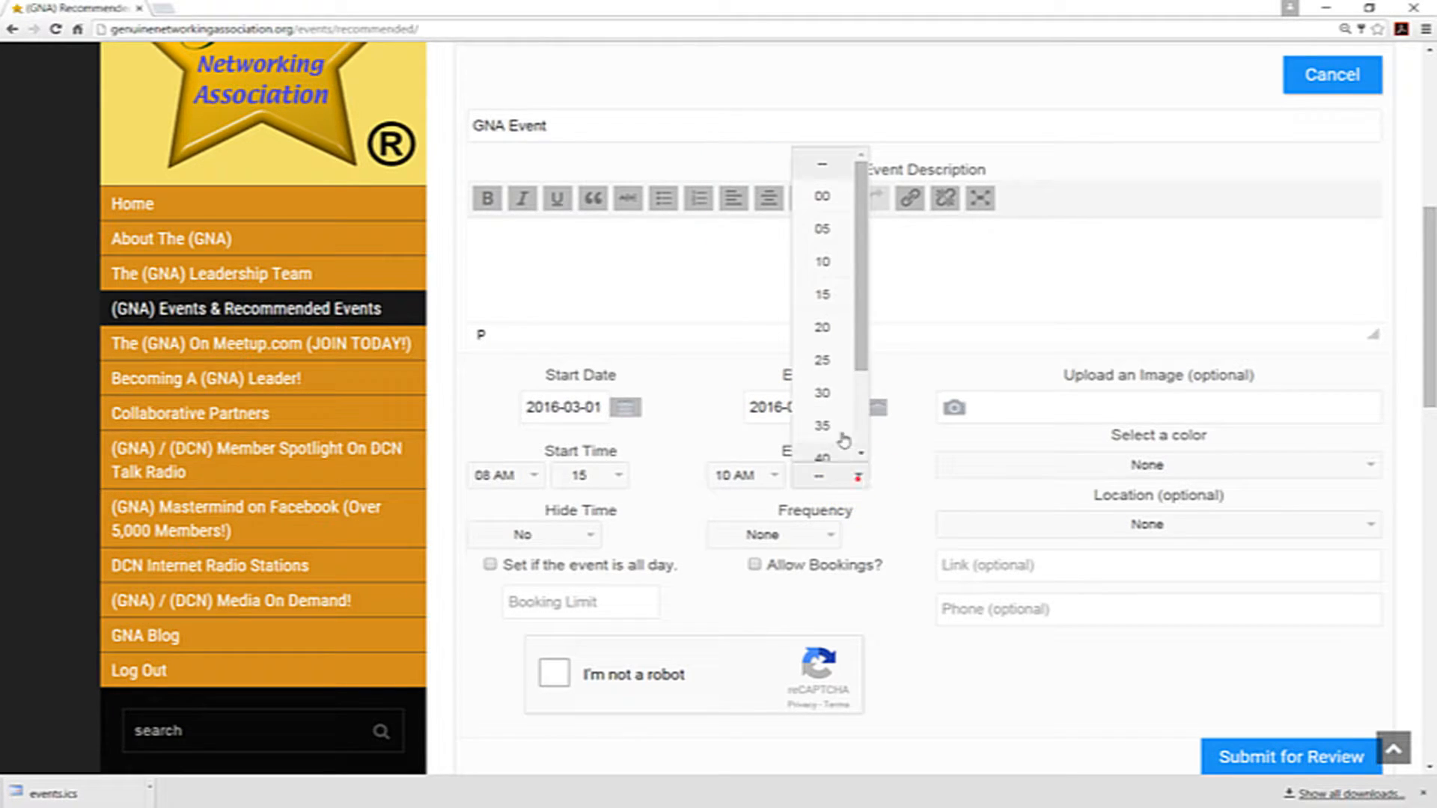
left_click(831, 333)
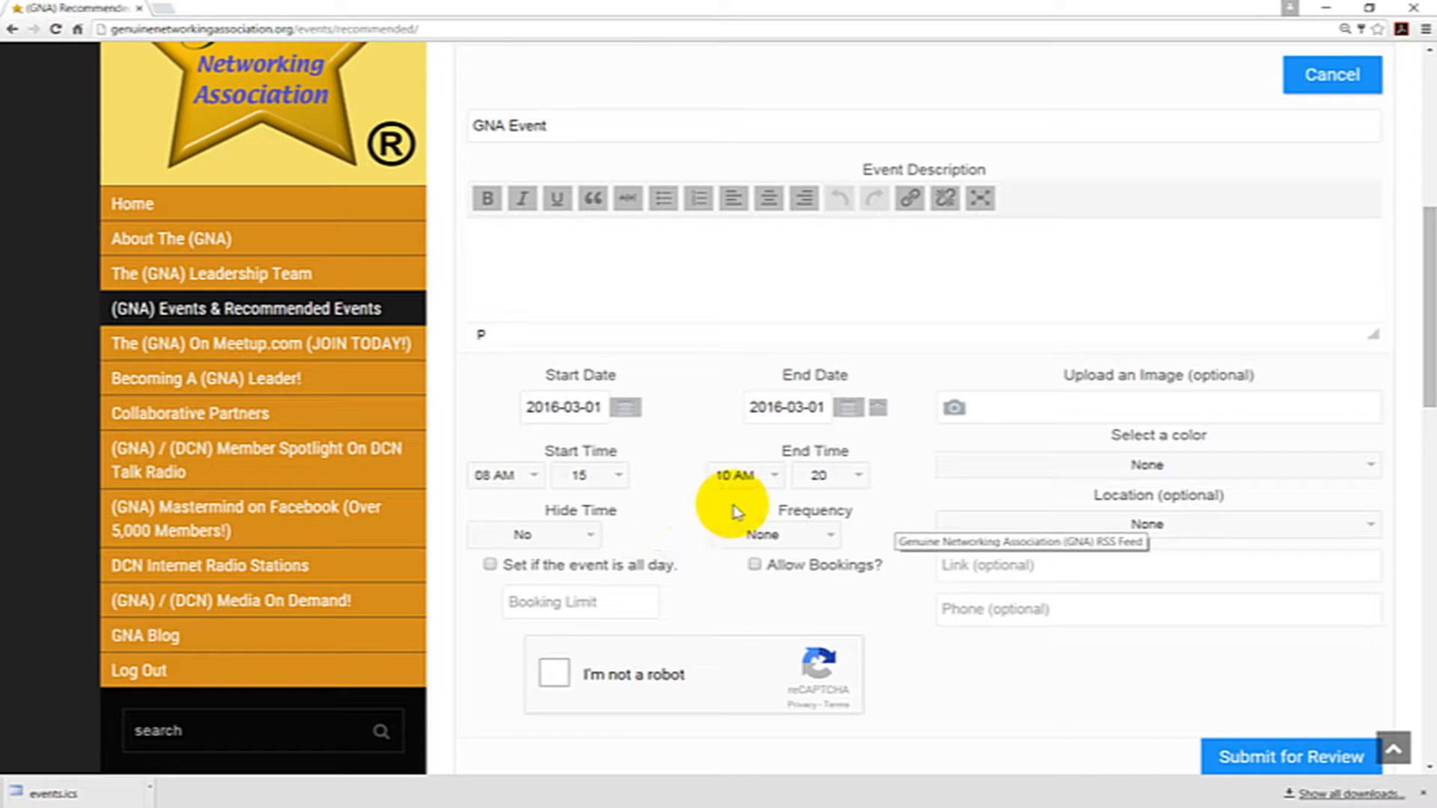
- Look over the frequency options for repeating the event, keeping None
left_click(831, 536)
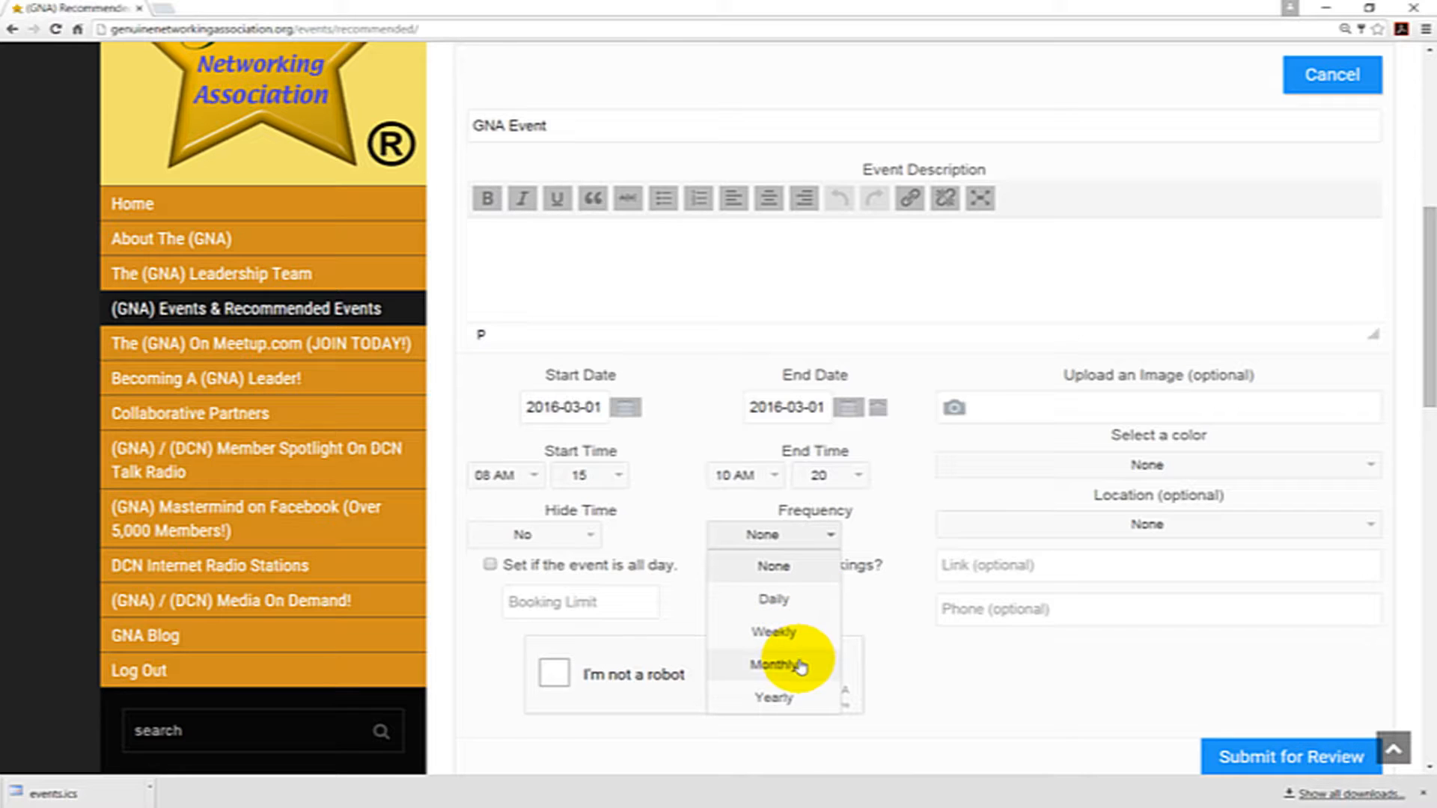
left_click(889, 518)
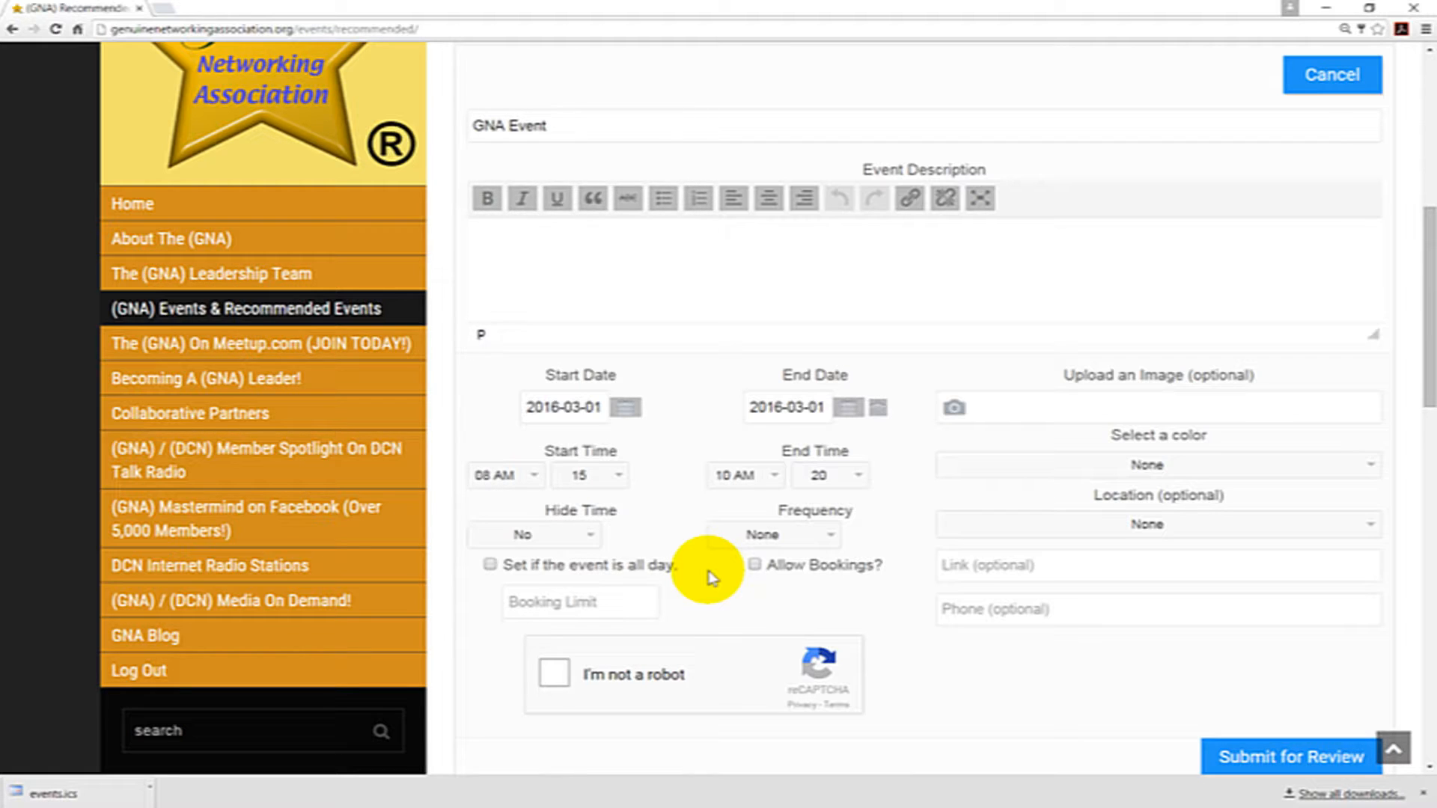
- Allow bookings for the event and try a booking limit of 100255224
left_click(755, 565)
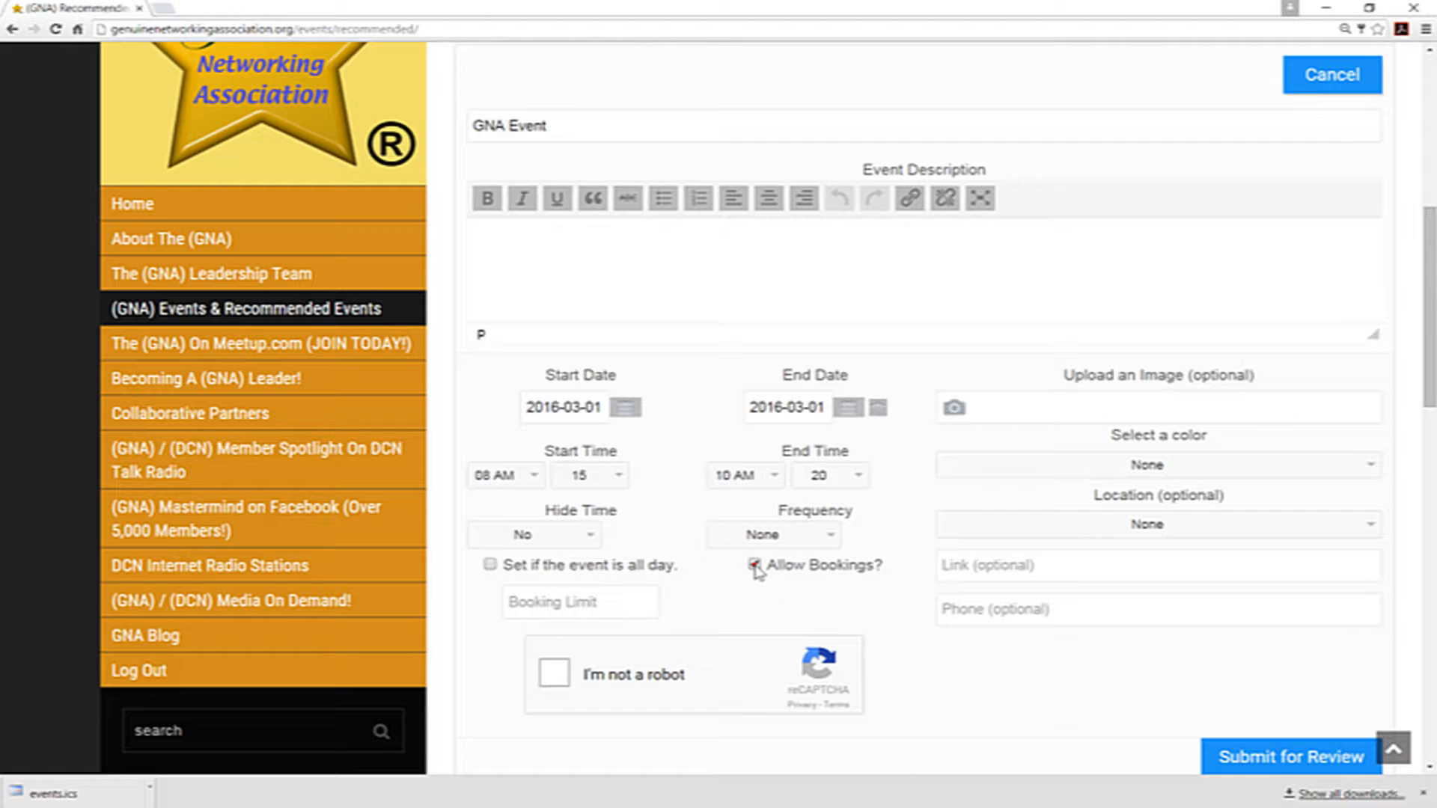
left_click(552, 599)
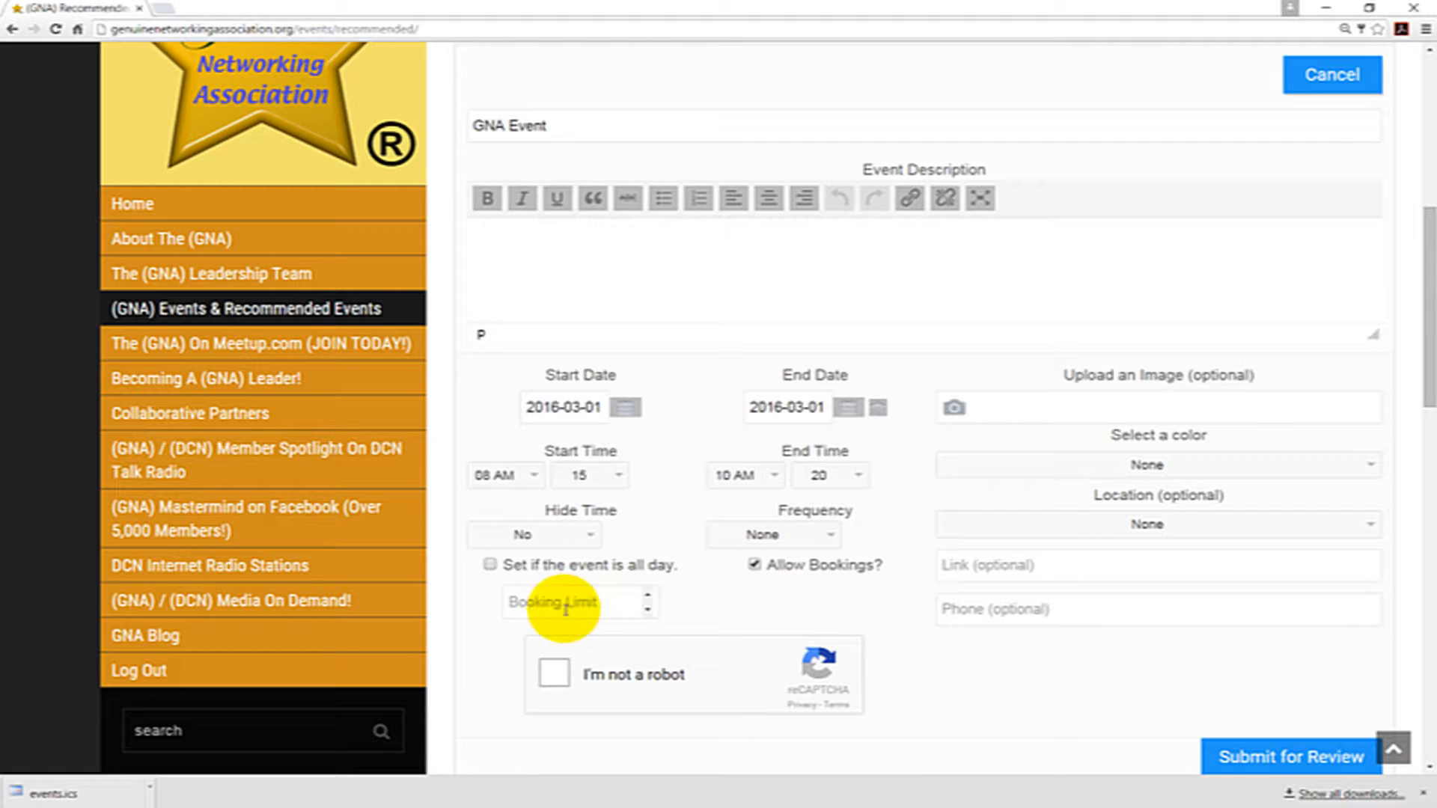
left_click(649, 597)
left_click(648, 596)
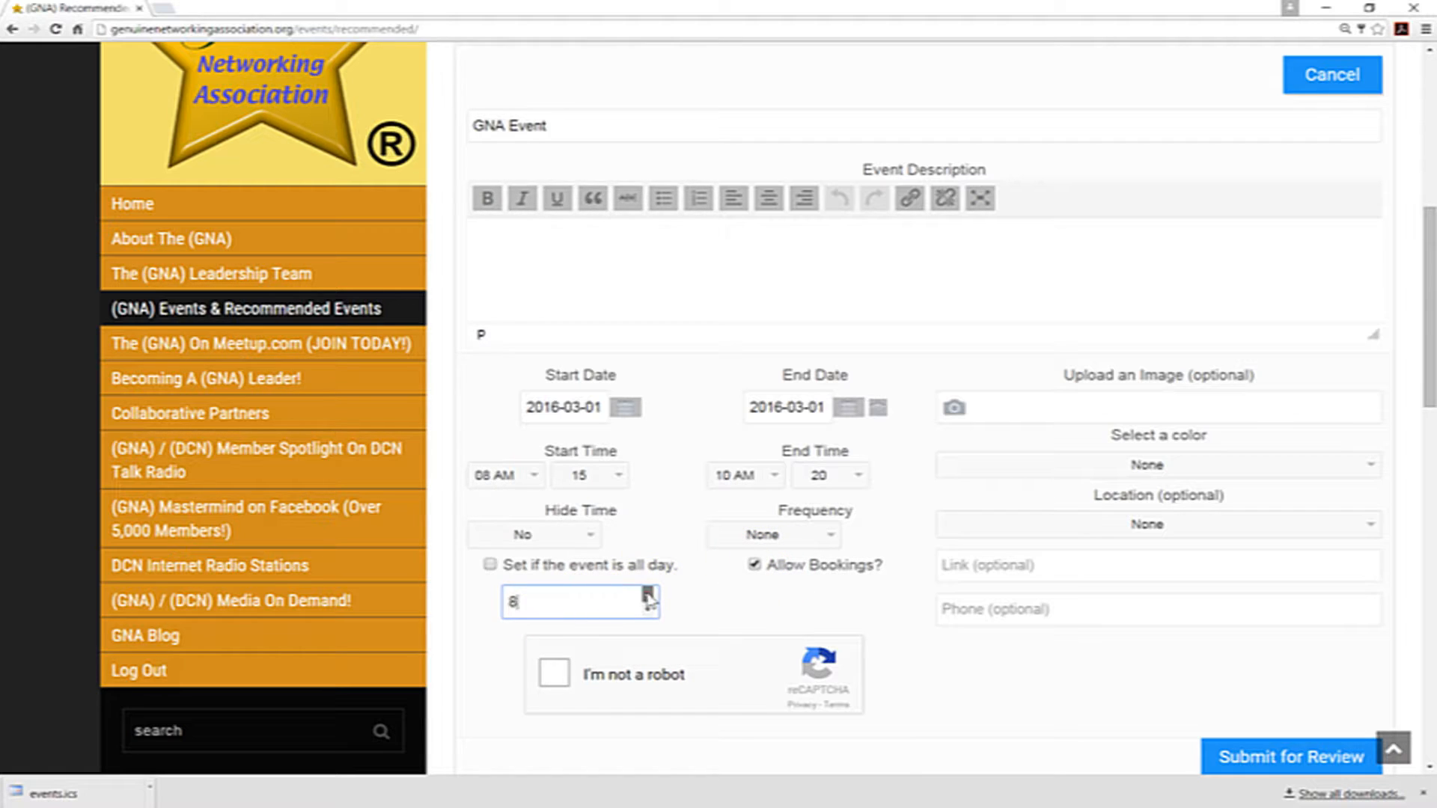
left_click(648, 597)
left_click(648, 597)
left_click_drag(596, 603, 452, 616)
type("100255224")
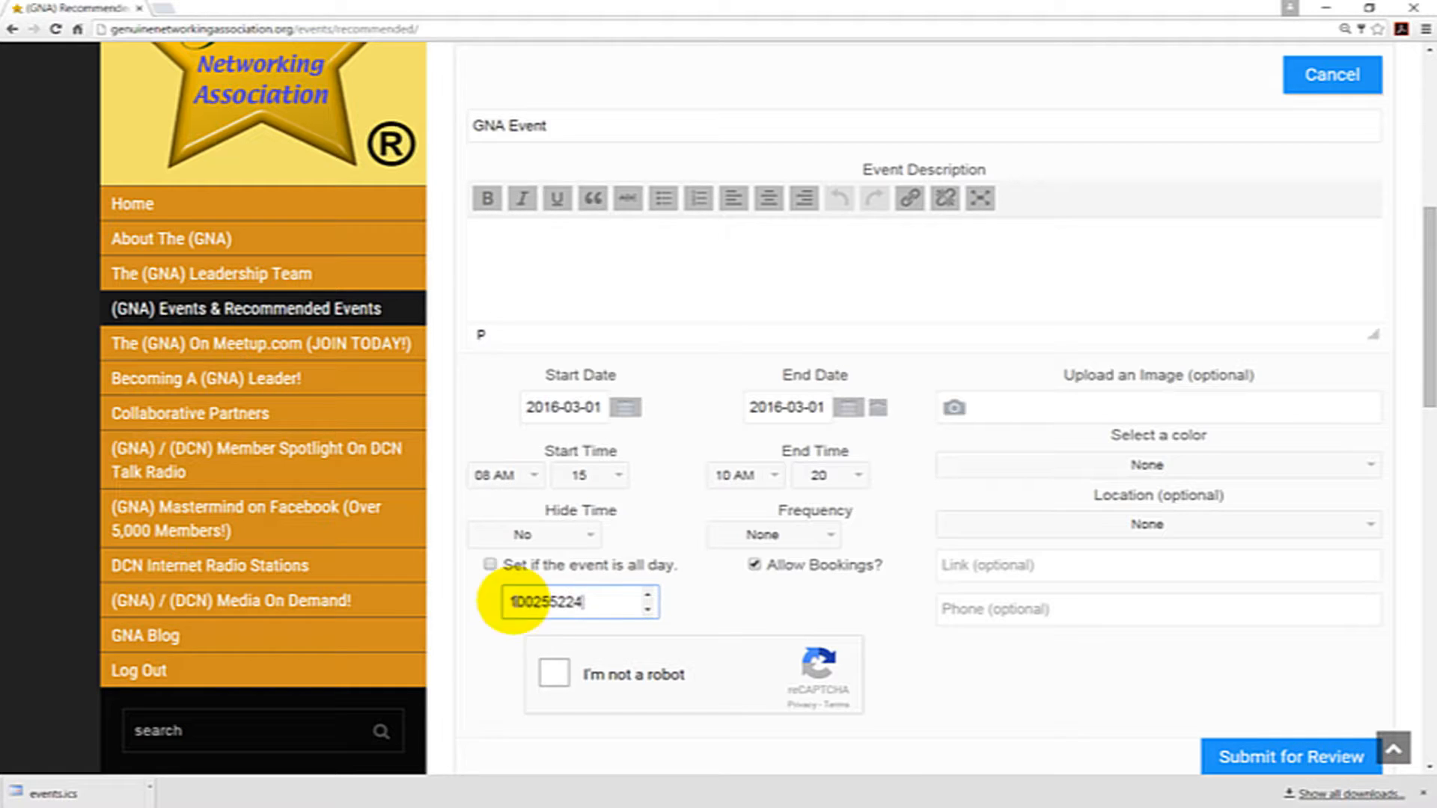
- Clear the booking limit and disallow bookings for the event
left_click_drag(596, 602, 508, 603)
key("BackSpace")
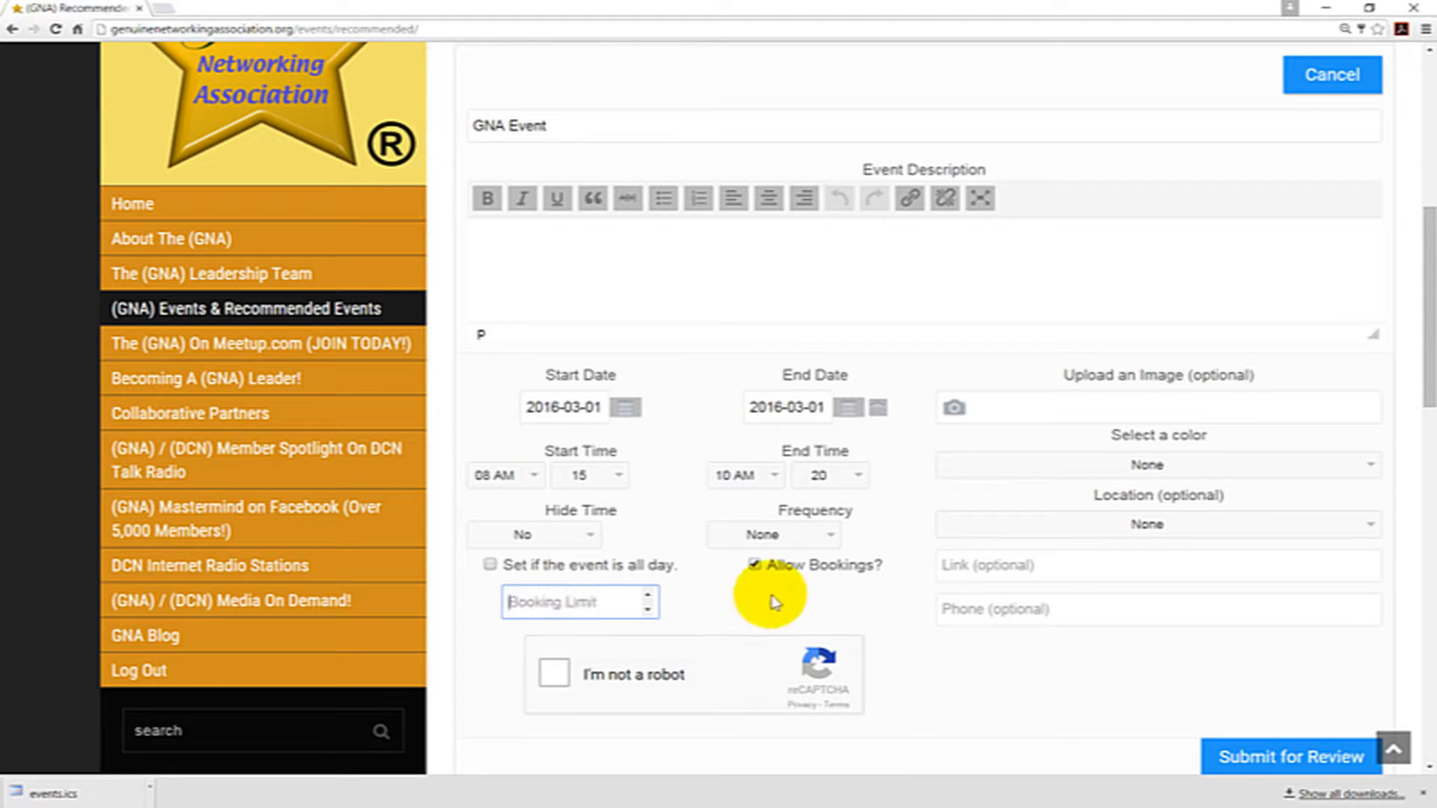
left_click(756, 567)
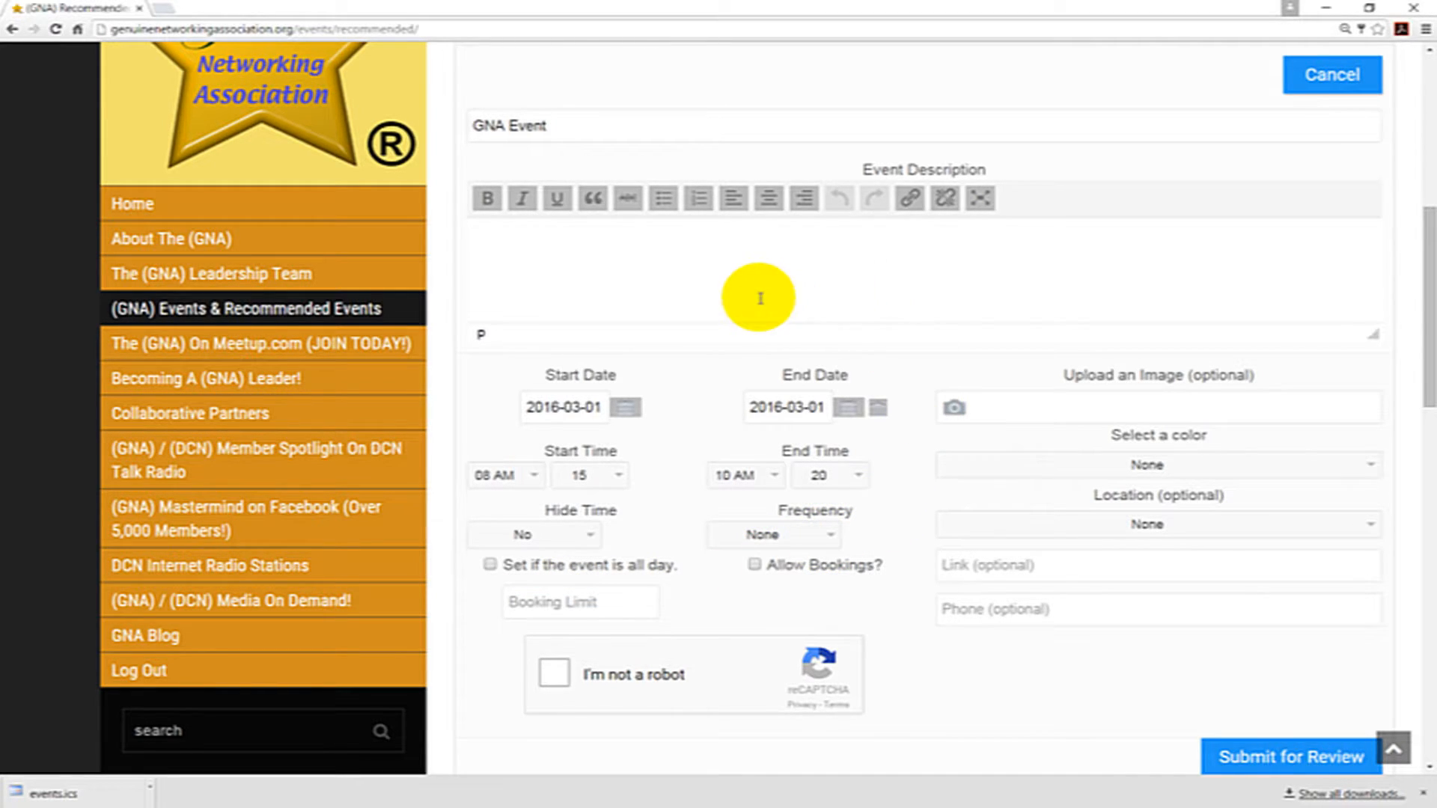
- Enter "Add Description Here" as the event description
scroll(763, 299, "up", 1)
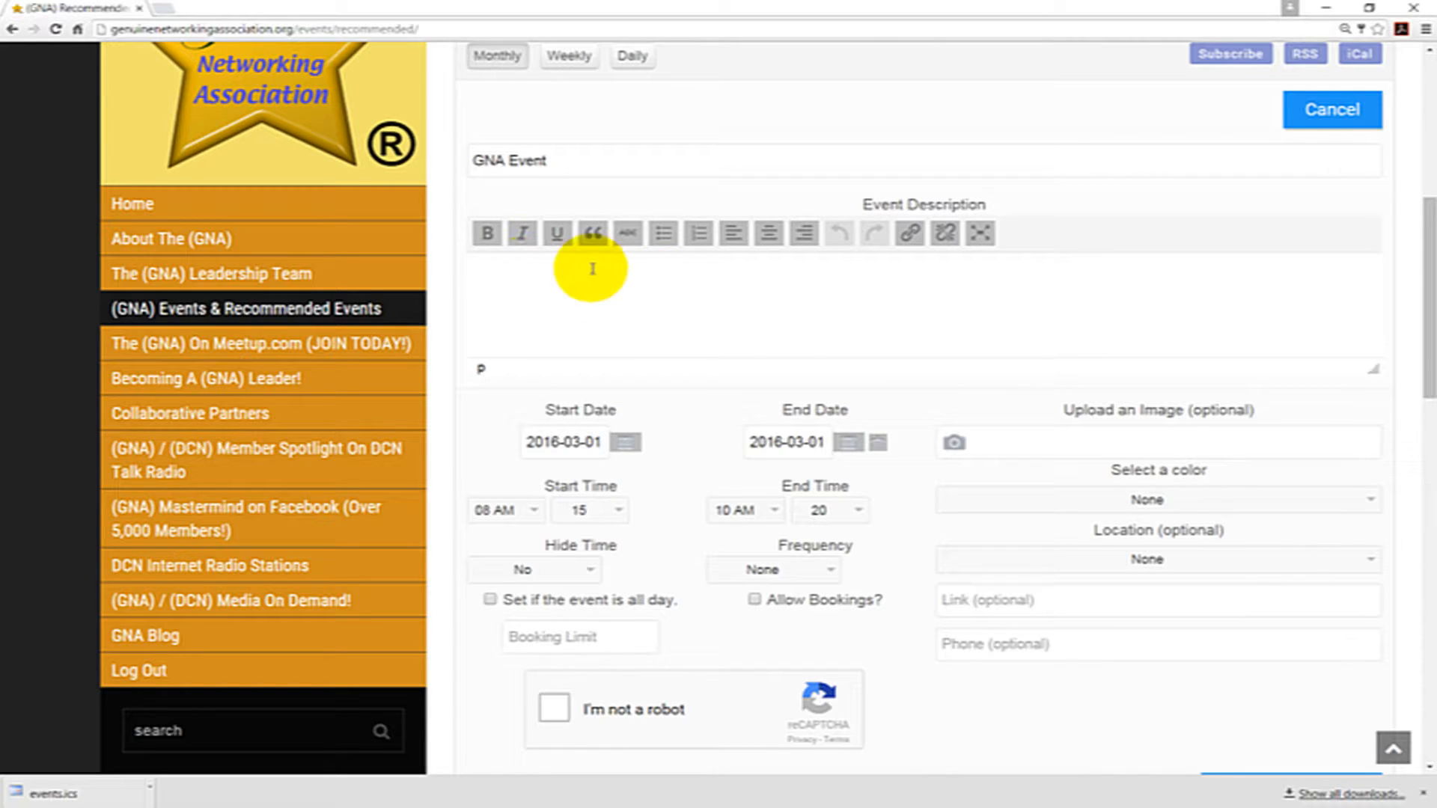
left_click(622, 282)
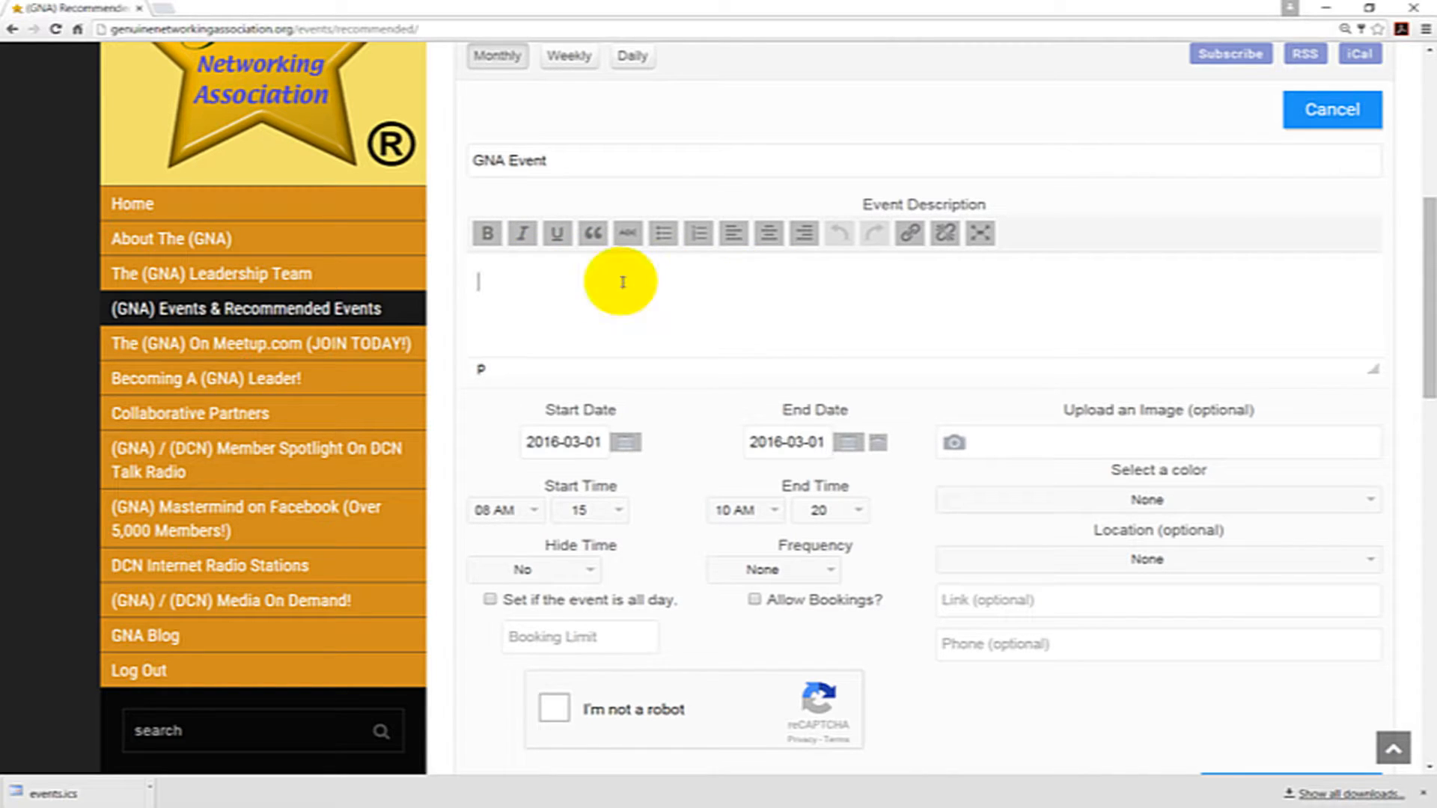
type("Add Description Here")
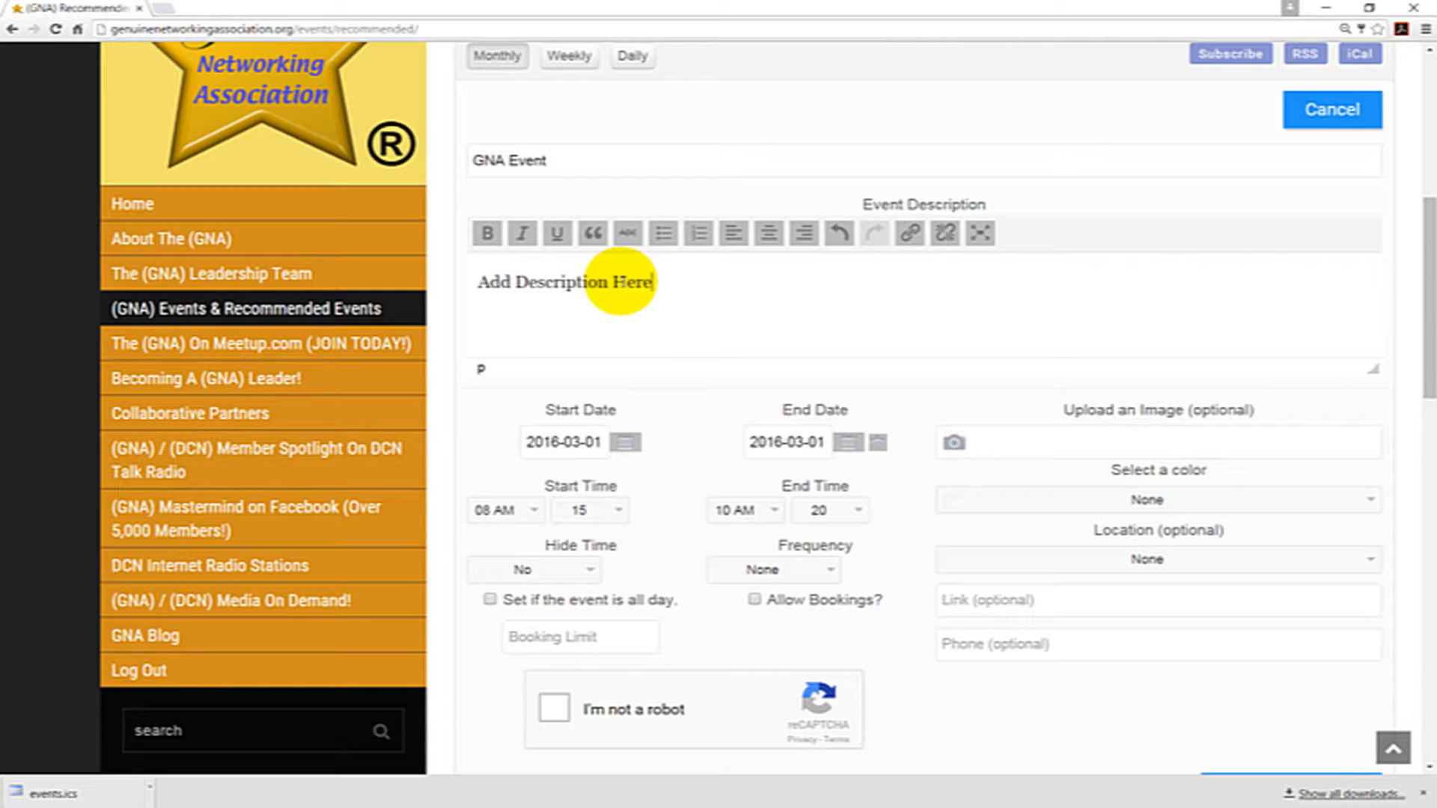
- Format the whole event description text as bold, italic and underlined
left_click_drag(695, 278, 429, 275)
left_click(488, 235)
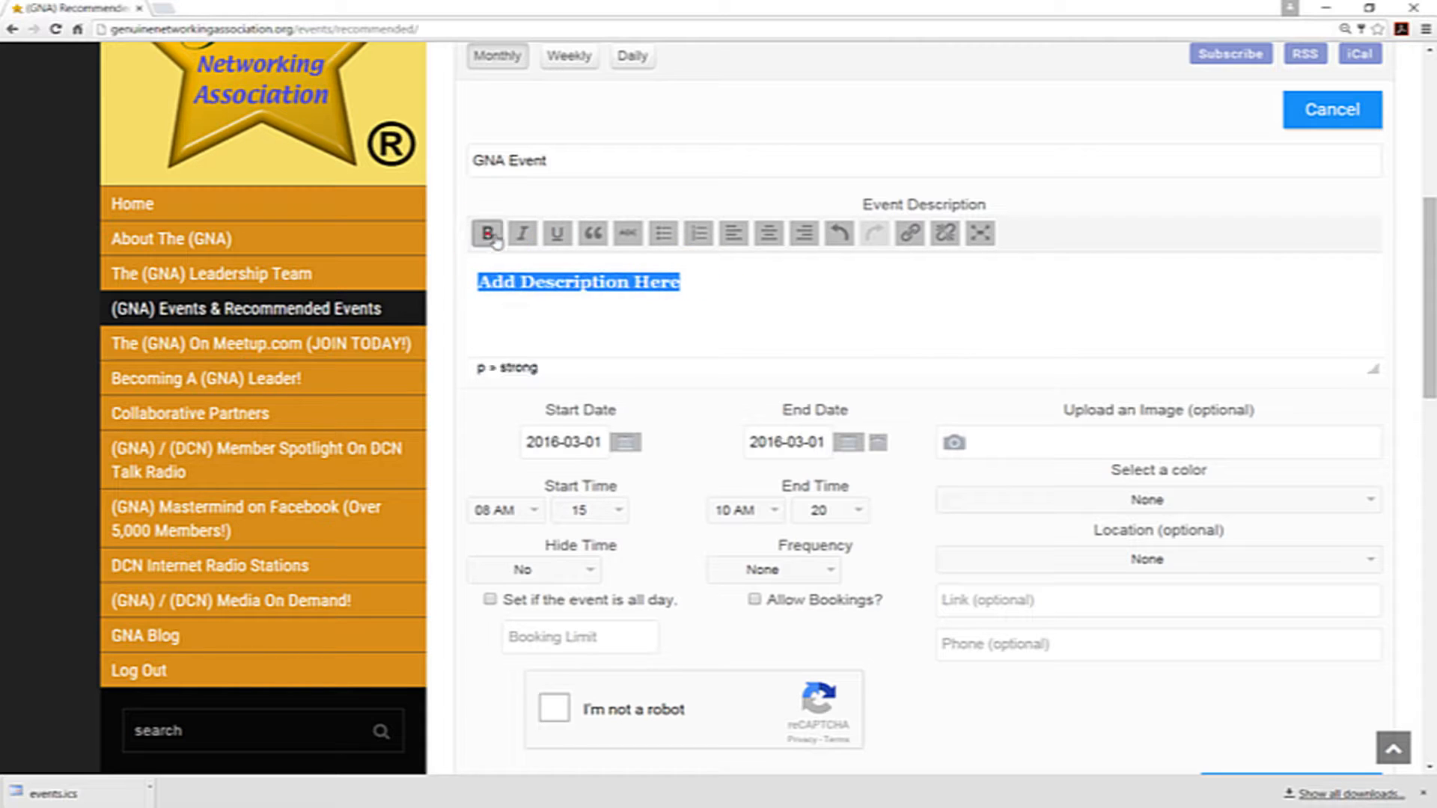
left_click(523, 236)
left_click(557, 233)
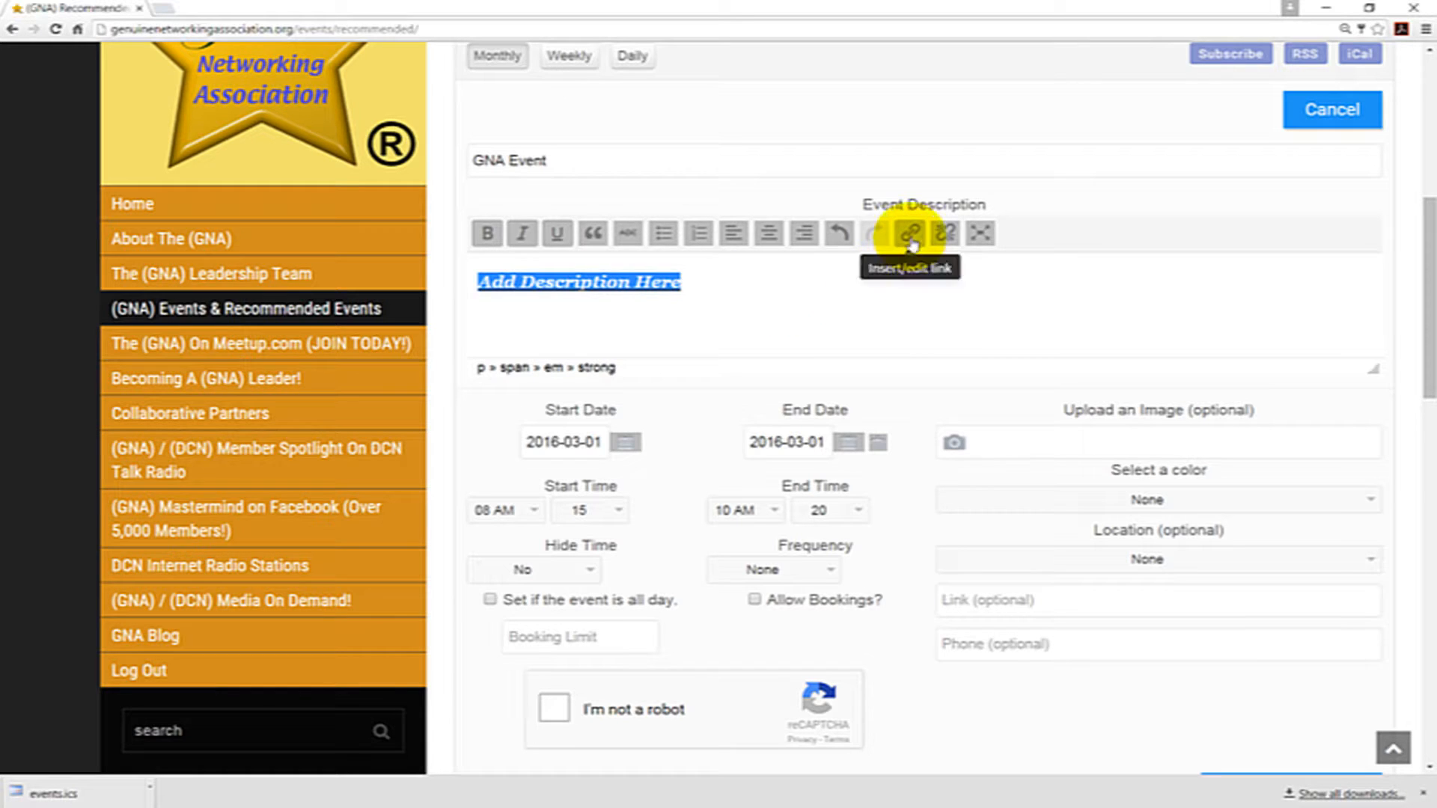
left_click(690, 286)
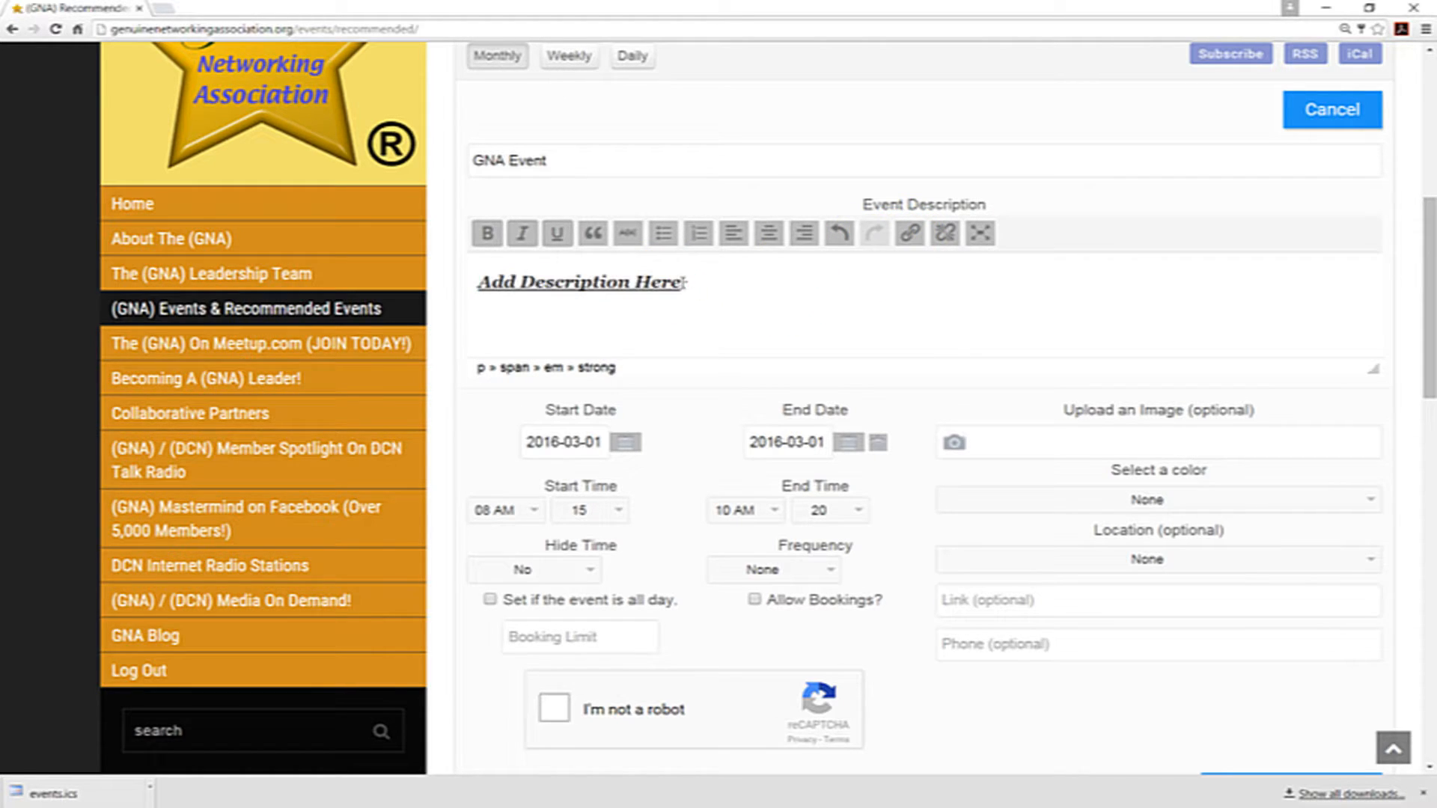
- Try out a link on the description text set to open in a new tab, and close the link settings without adding it
left_click_drag(685, 283, 479, 285)
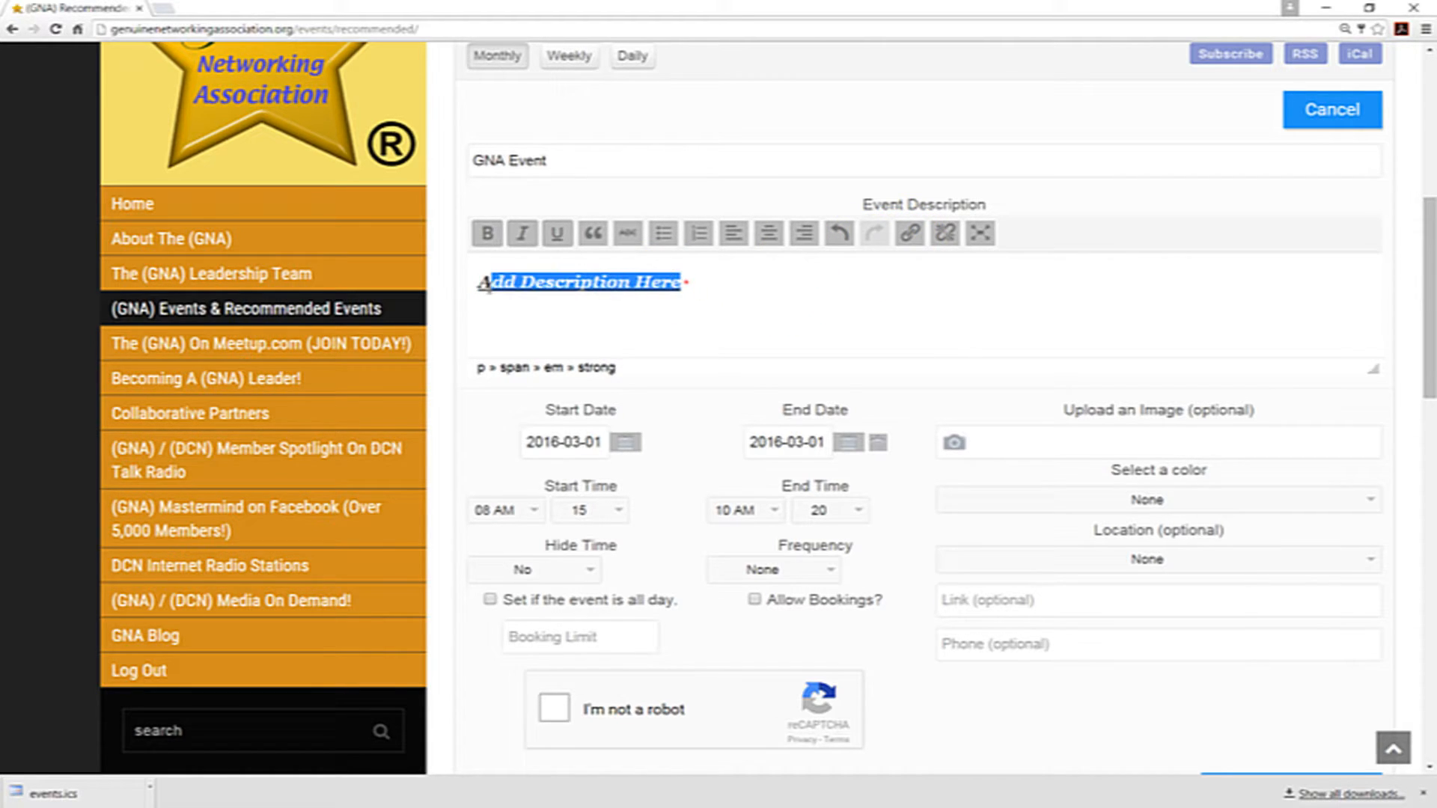
left_click(911, 233)
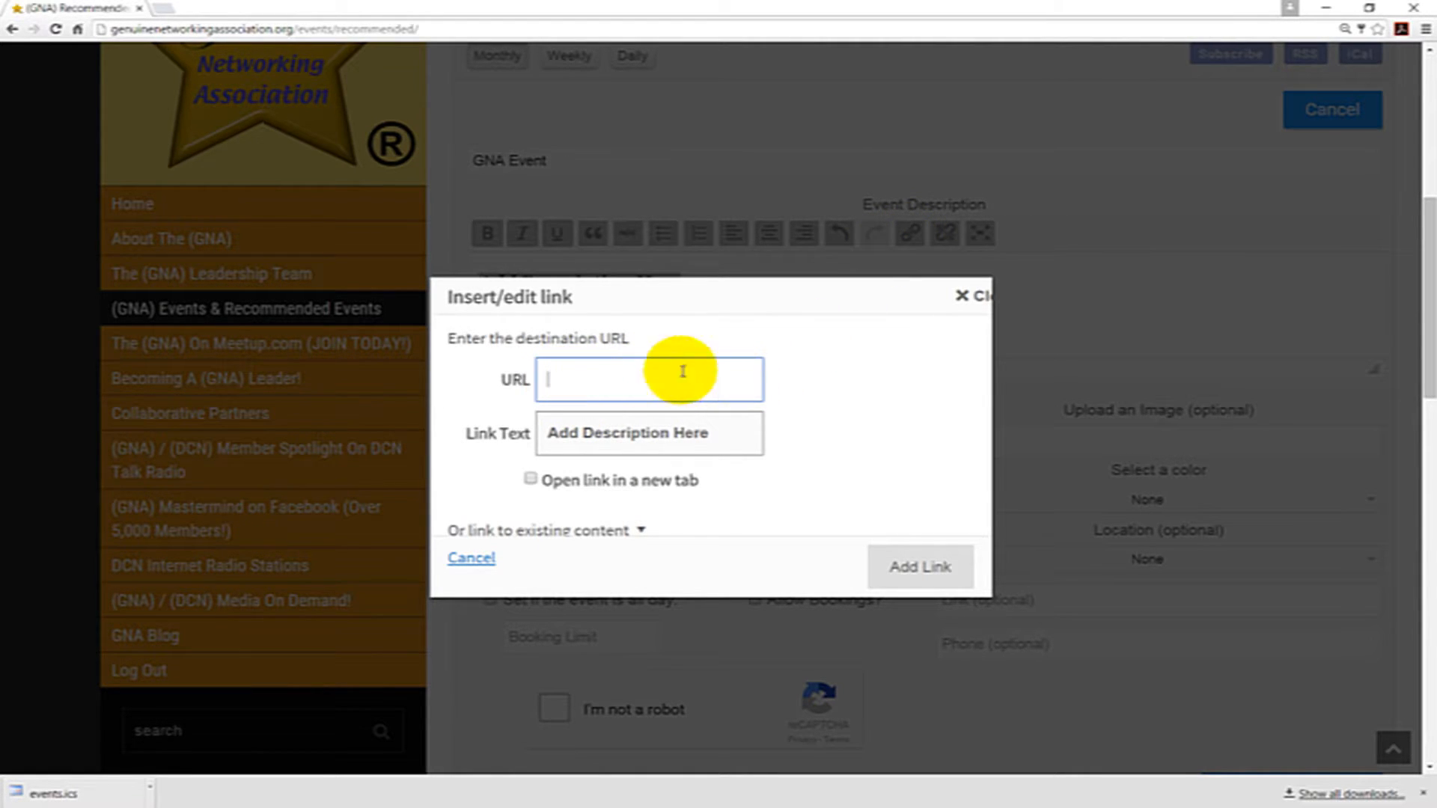
left_click(530, 480)
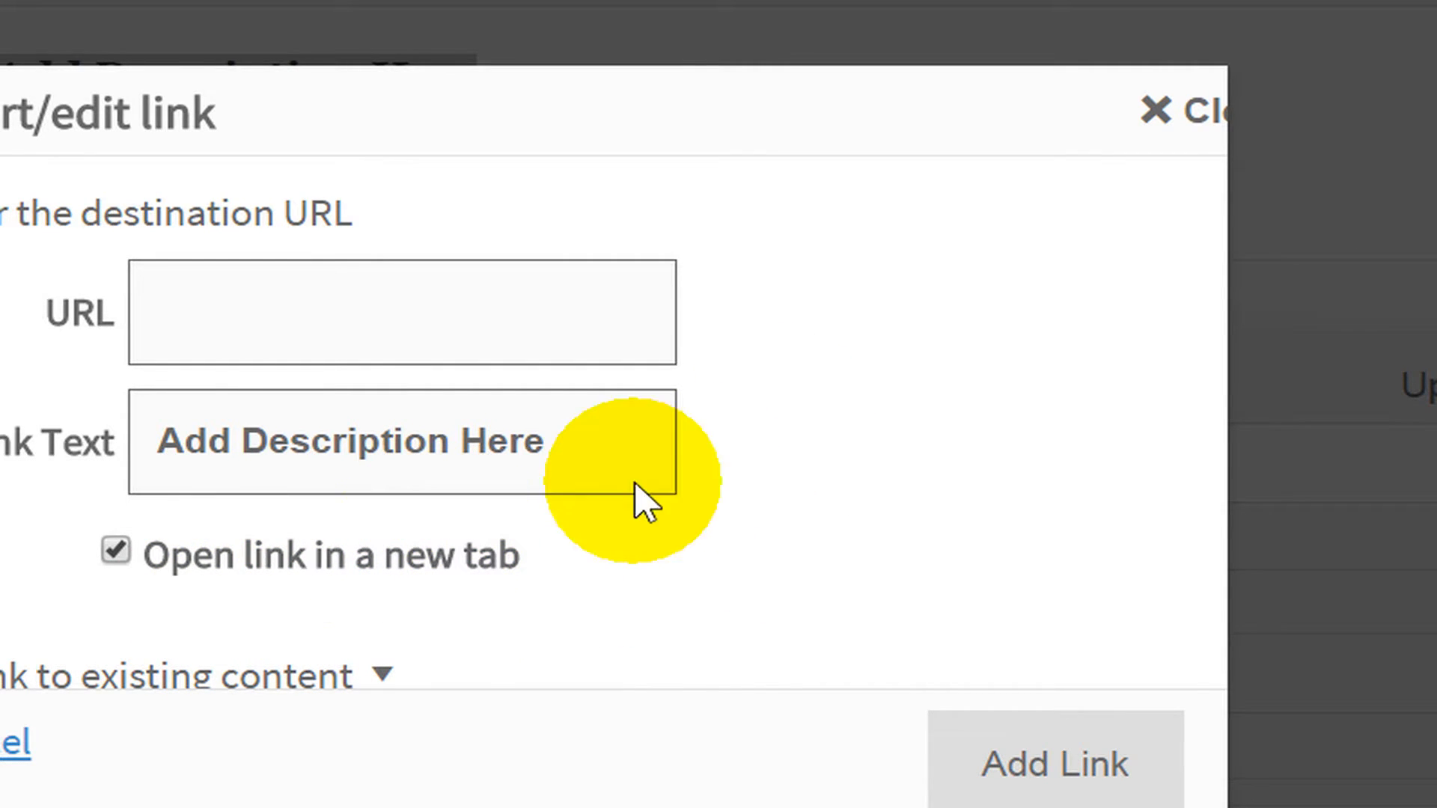
left_click(1192, 114)
left_click(766, 113)
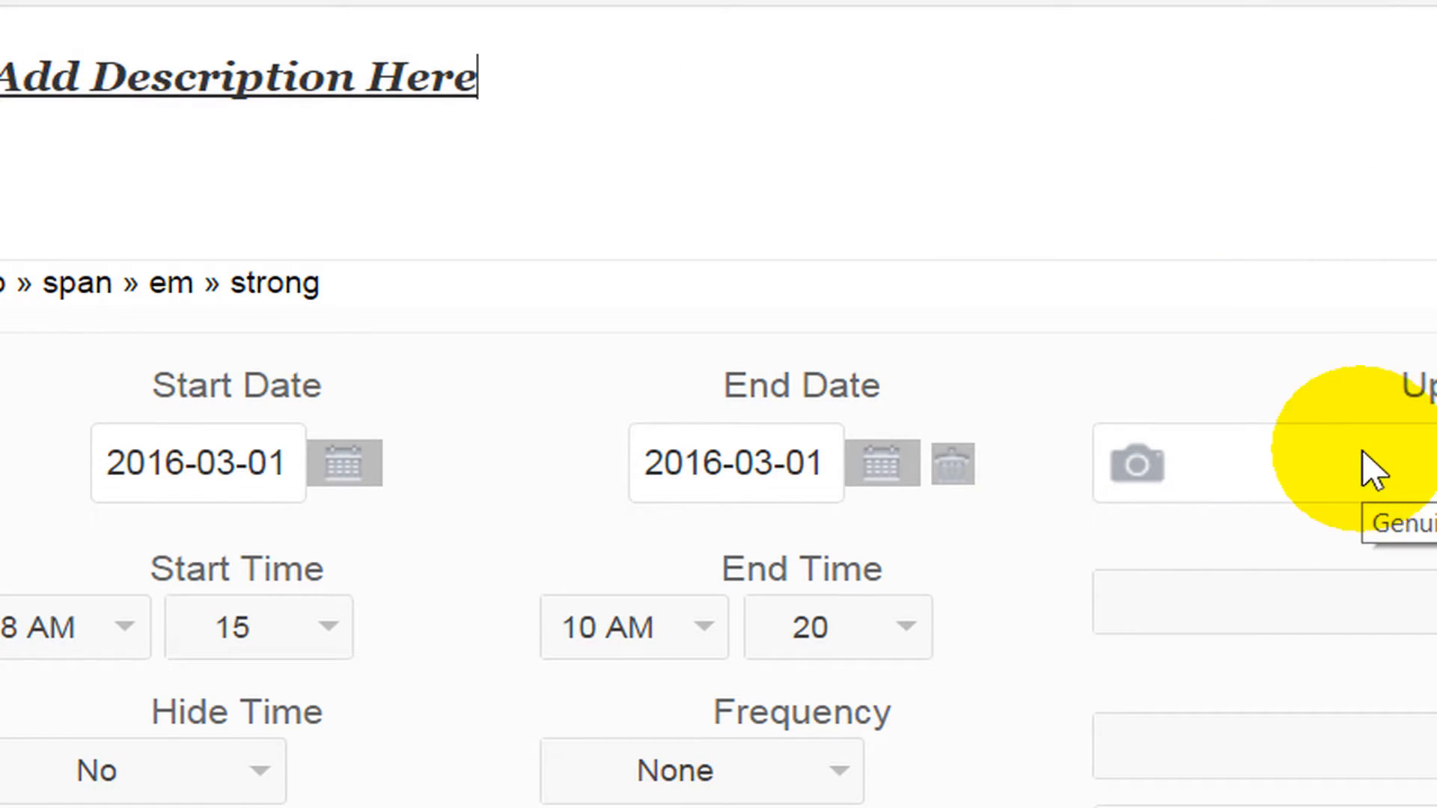
- View the file chooser for the event's optional image and close it without choosing a file
left_click(1278, 464)
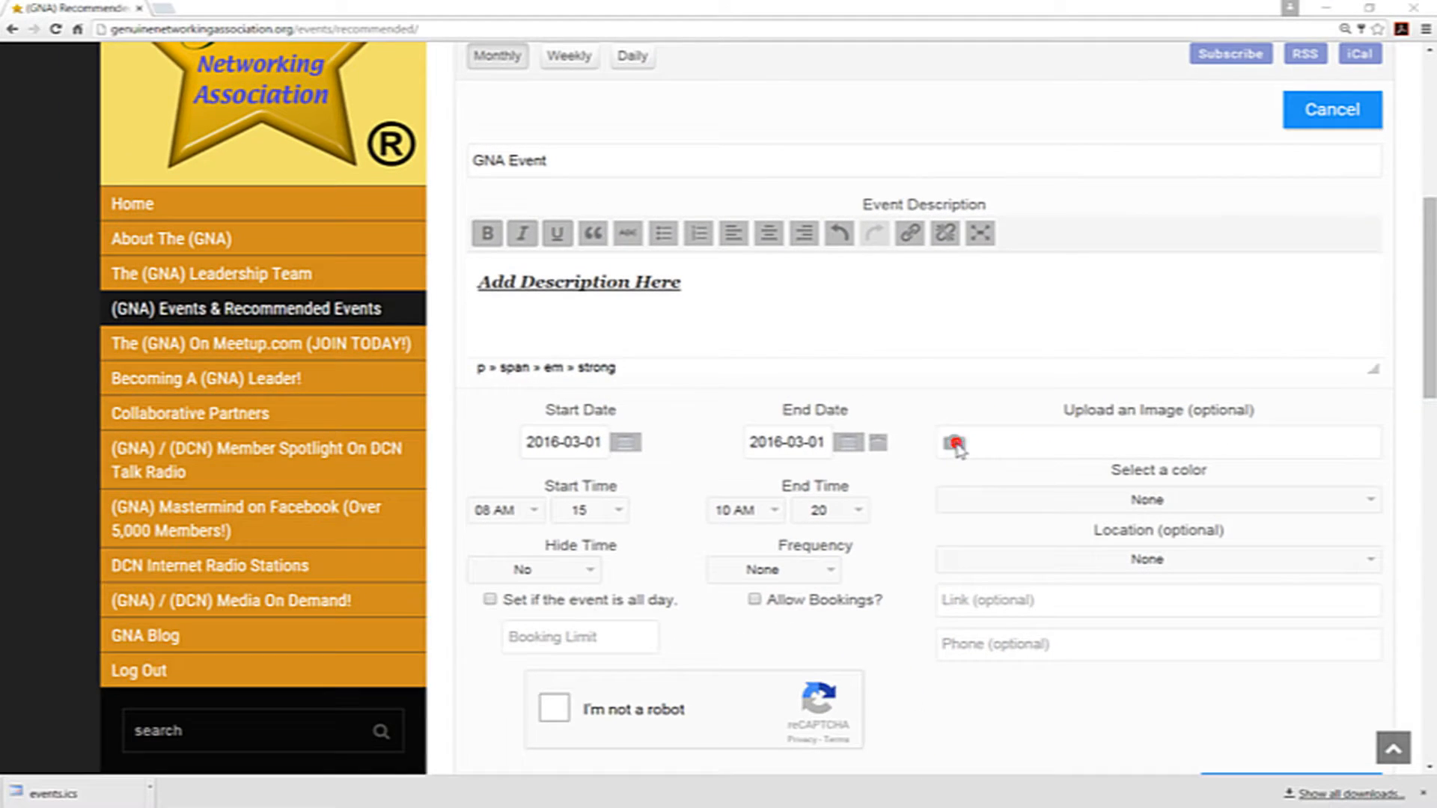
left_click(955, 444)
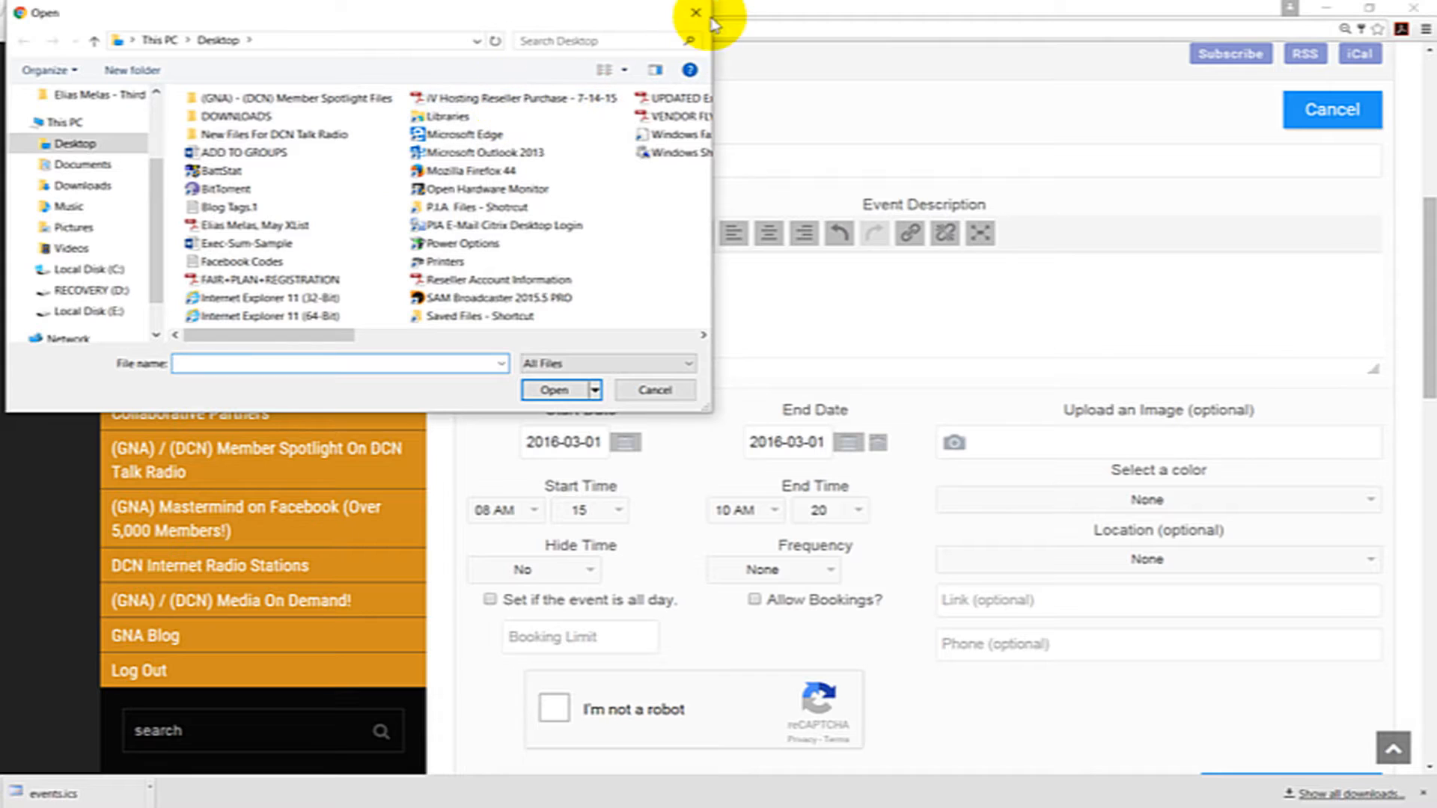
left_click(709, 18)
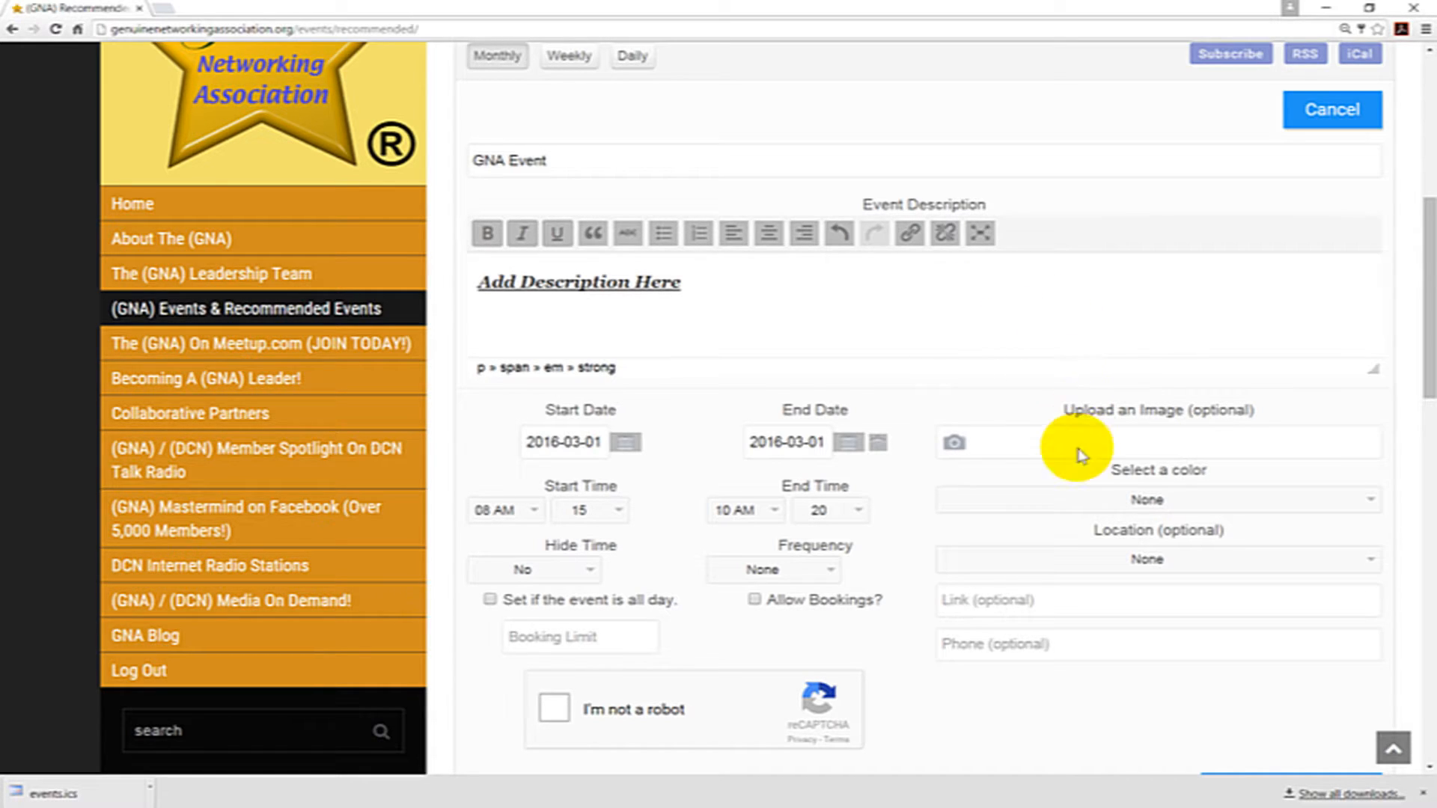
- View the event's color options and leave the color at None
left_click(1200, 507)
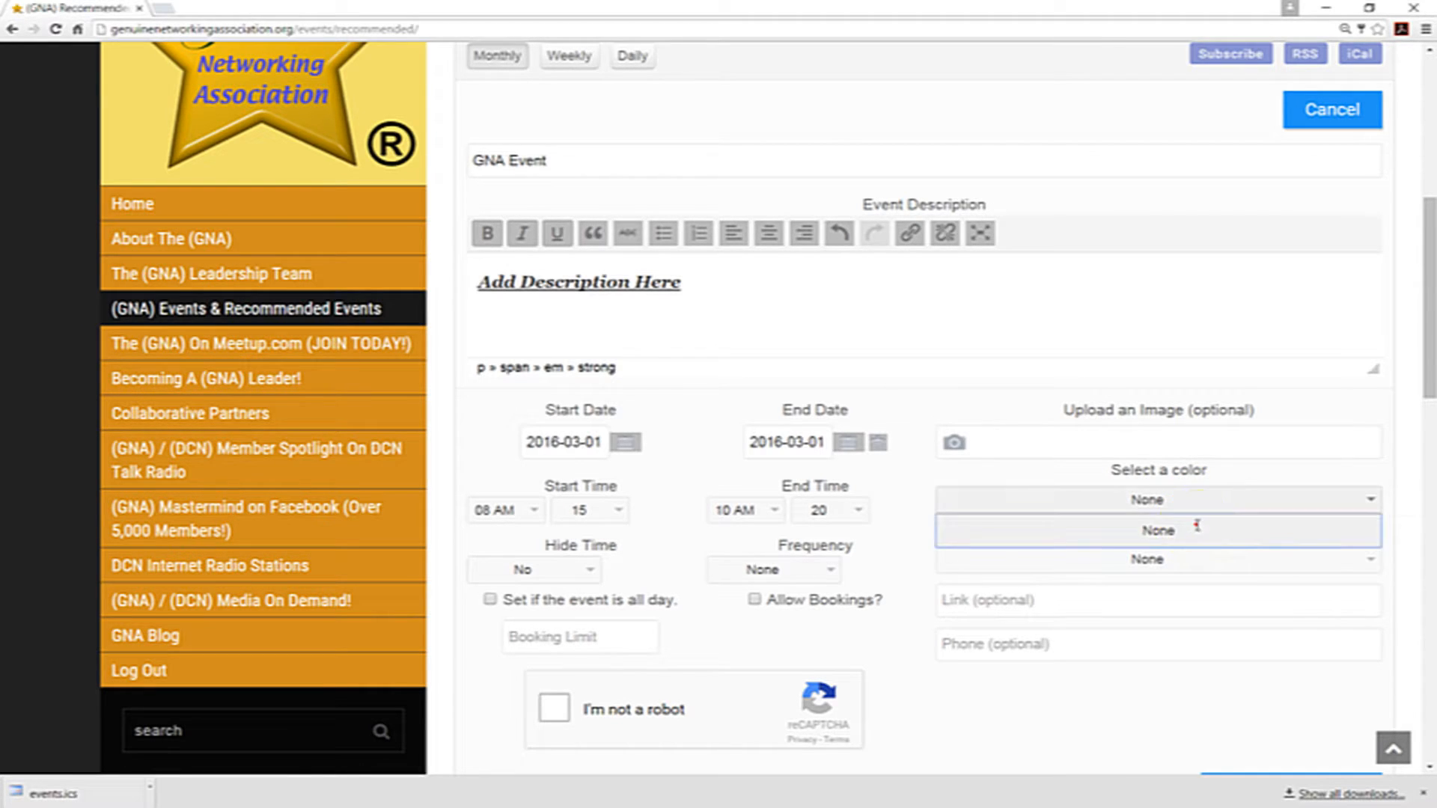
left_click(1197, 526)
left_click(1367, 507)
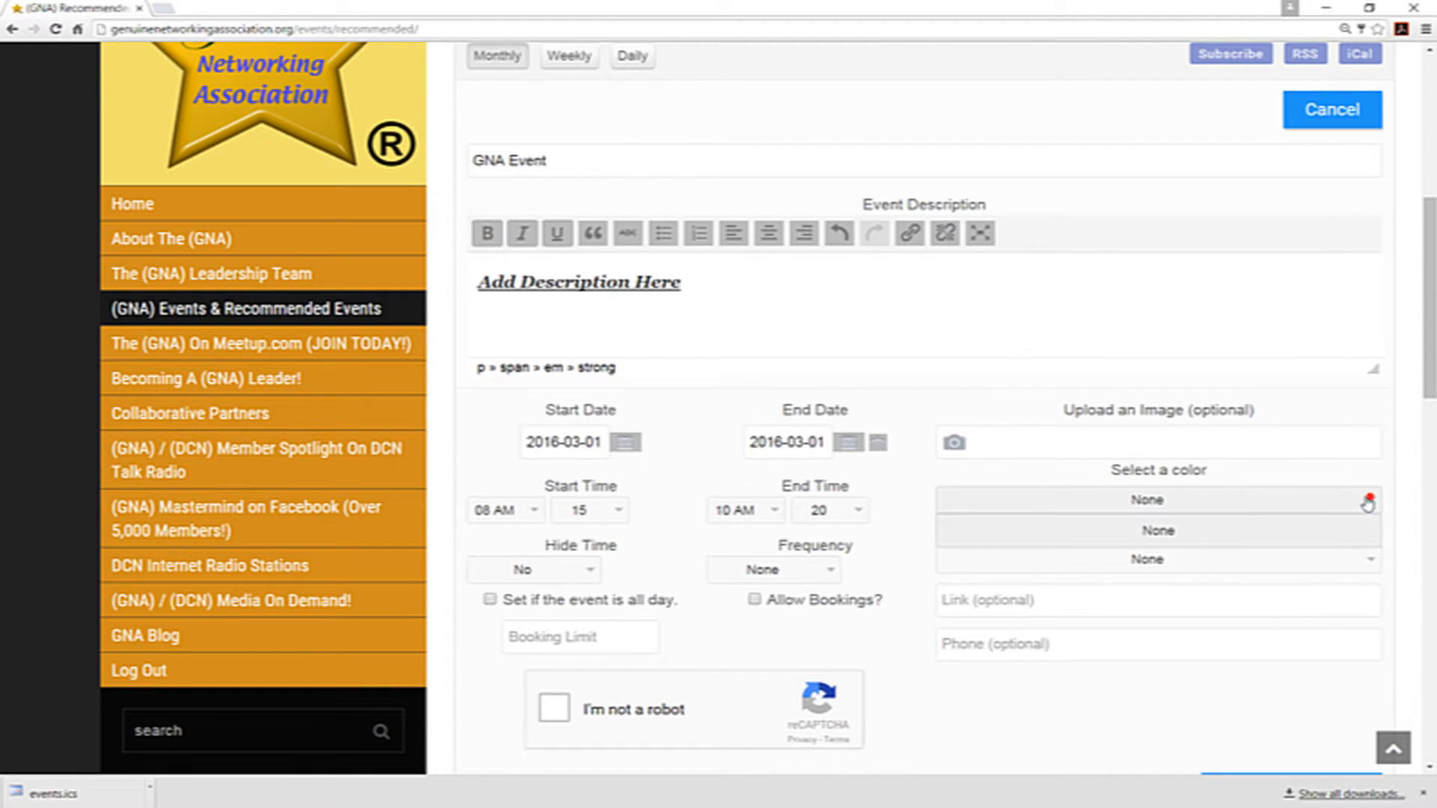
left_click(1318, 479)
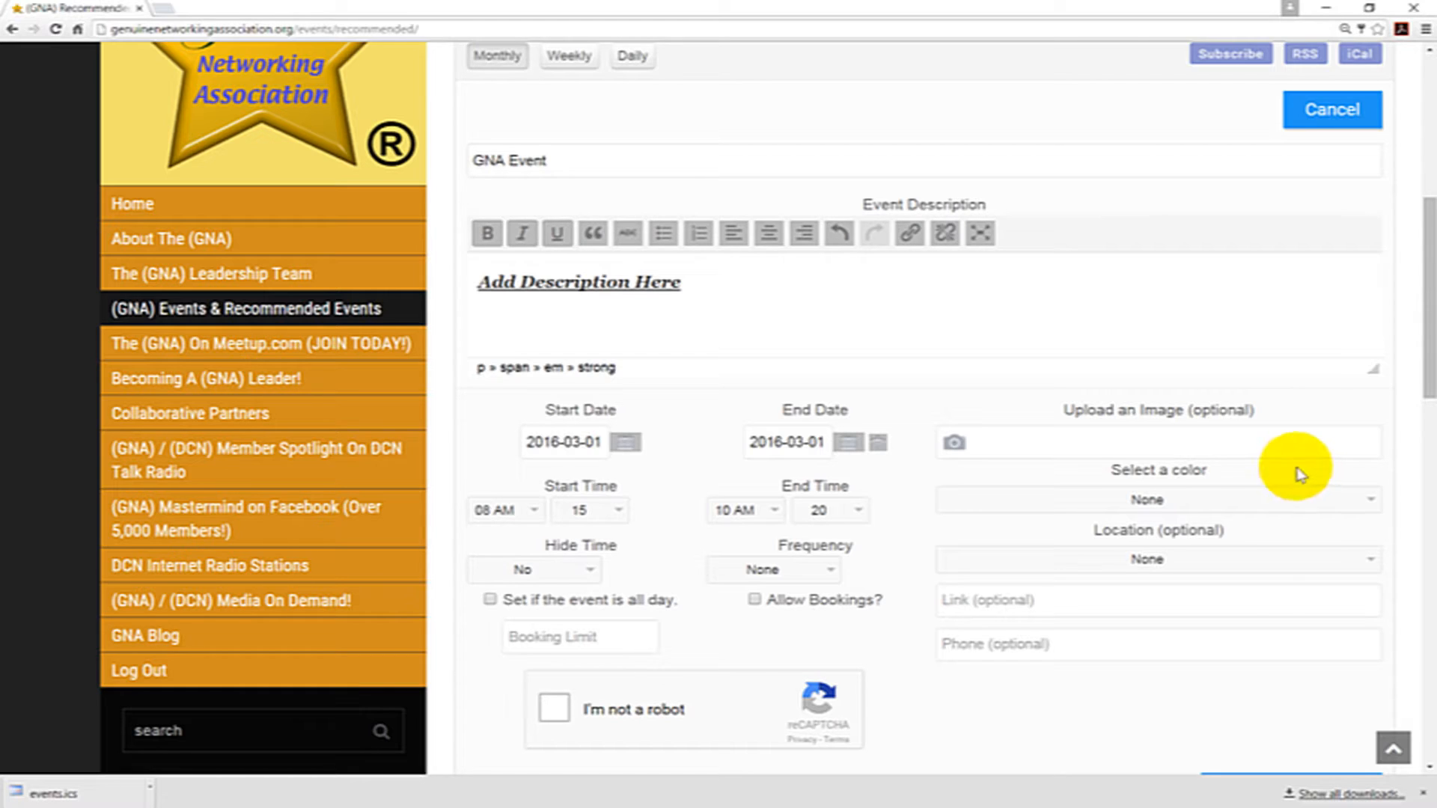
- Set the event location to Other, name it "The Beverly Heritage Hotel" and enter its street address, city and state
scroll(1292, 470, "down", 1)
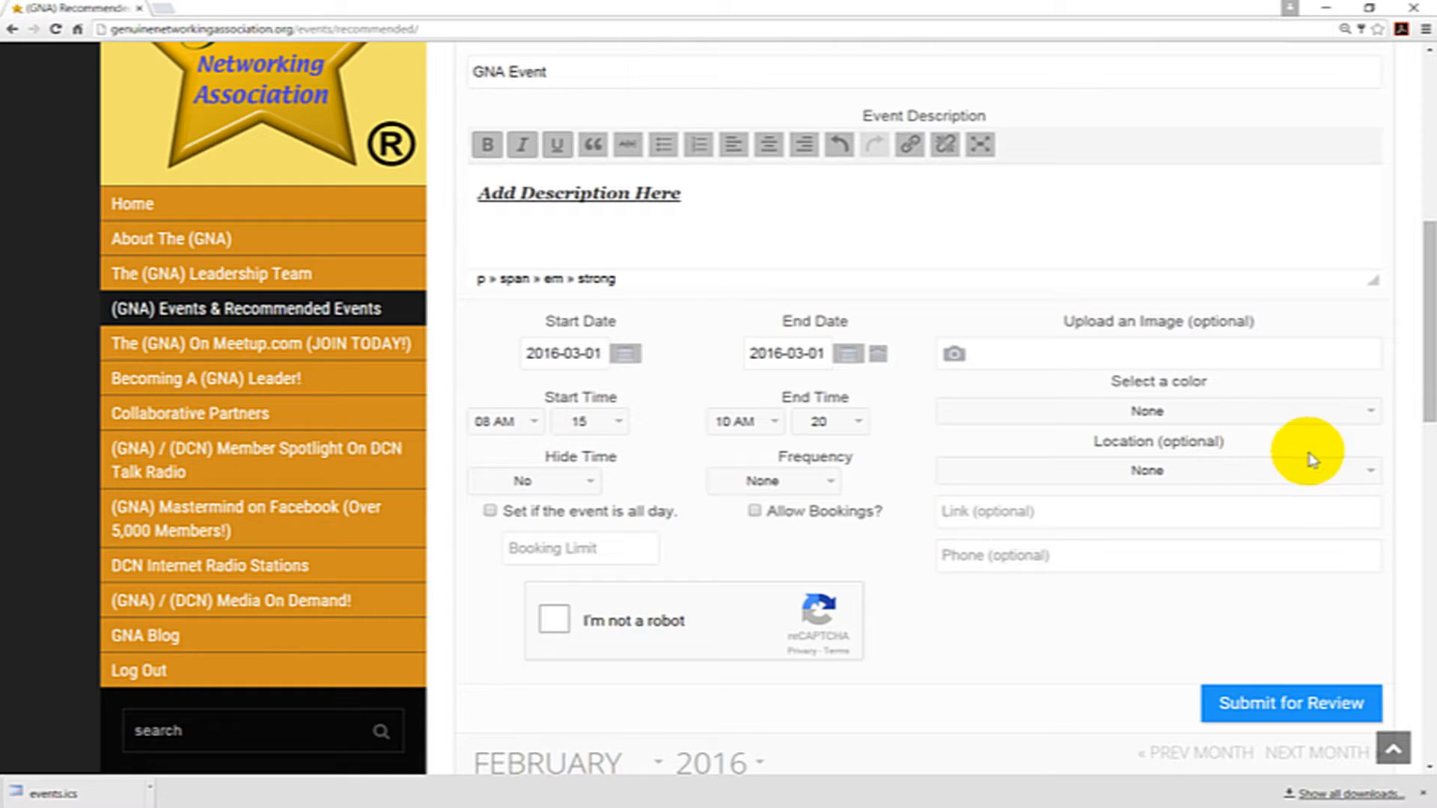
left_click(1371, 474)
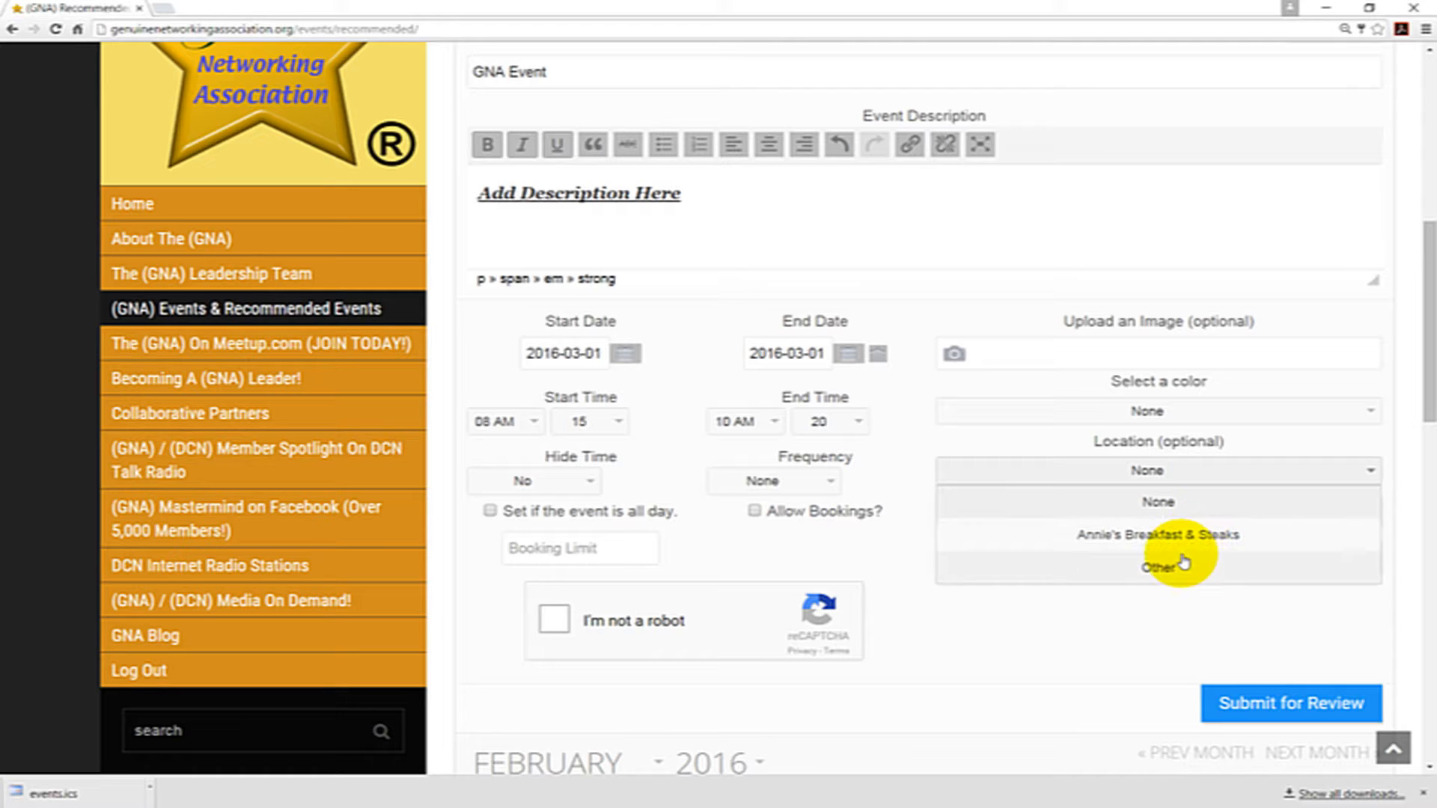
left_click(1162, 572)
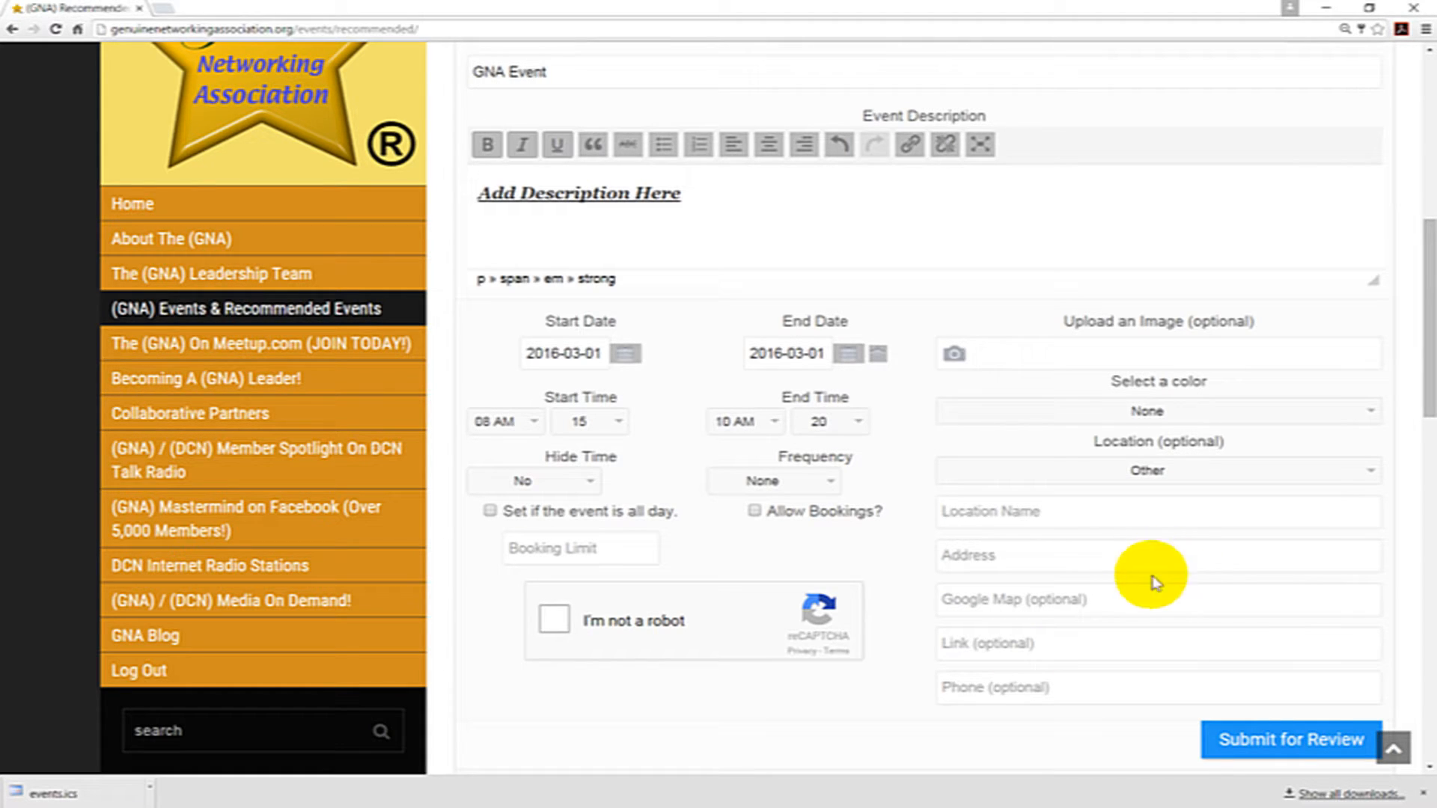
scroll(895, 712, "down", 1)
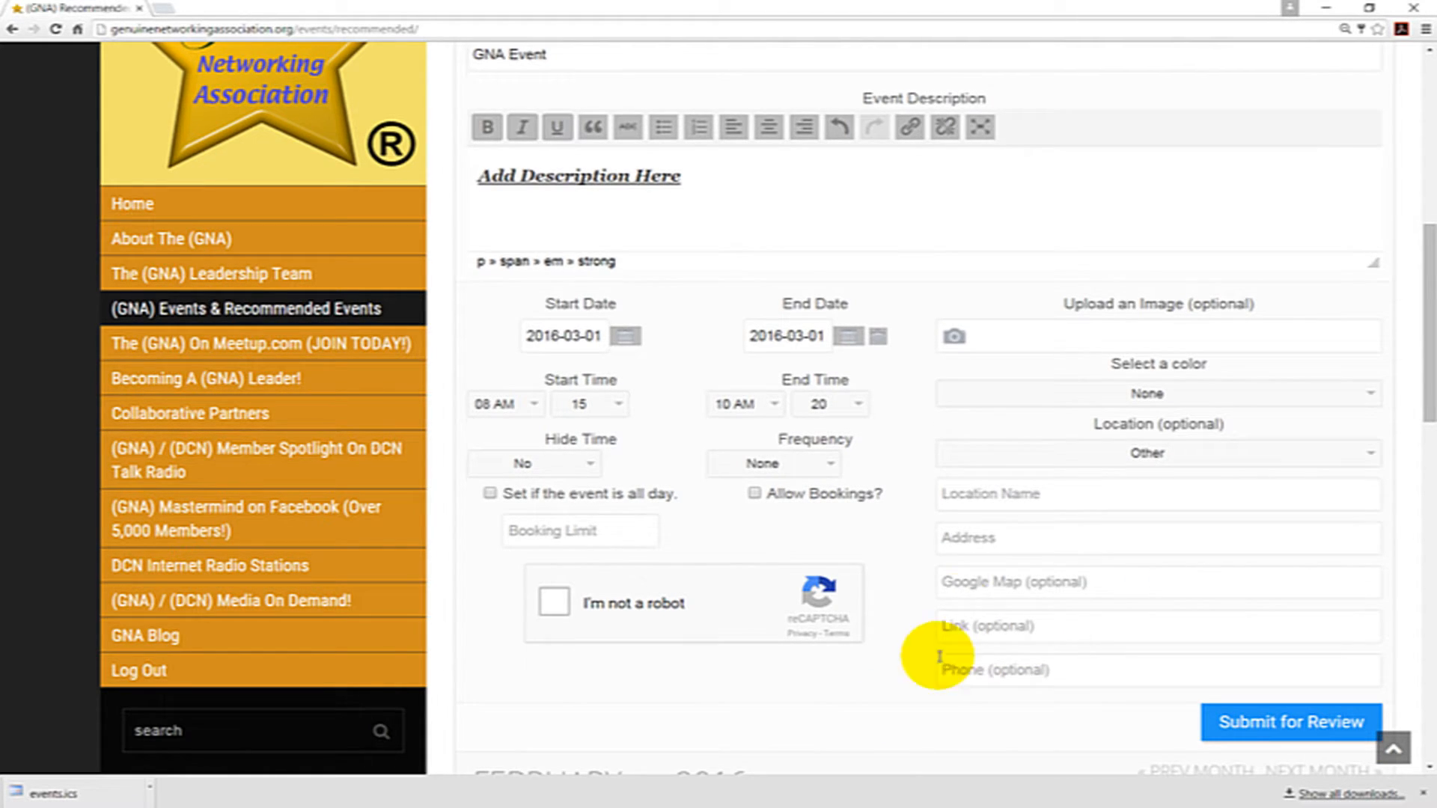
left_click(1049, 494)
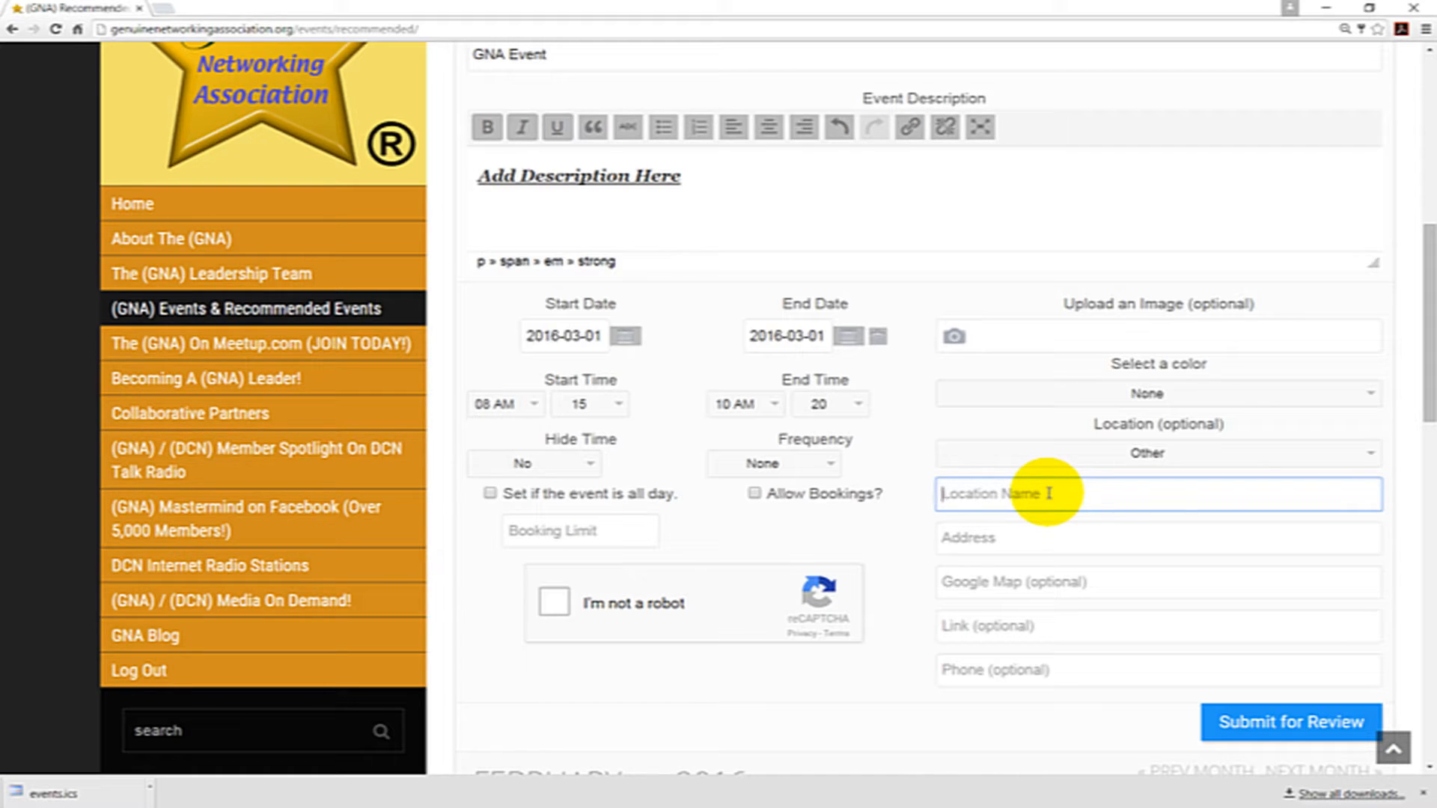
type("The Beverly Heritage Hotel")
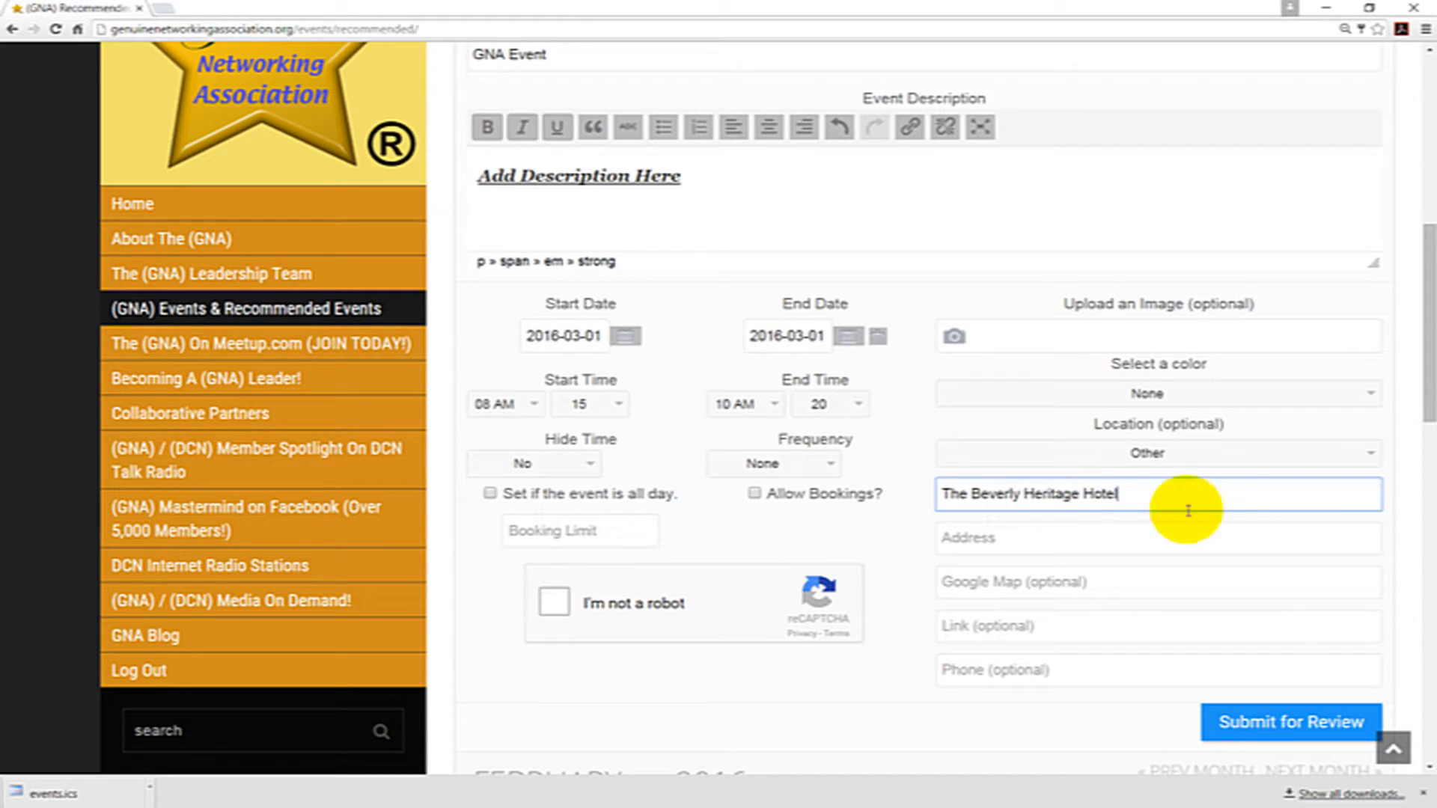
left_click(995, 539)
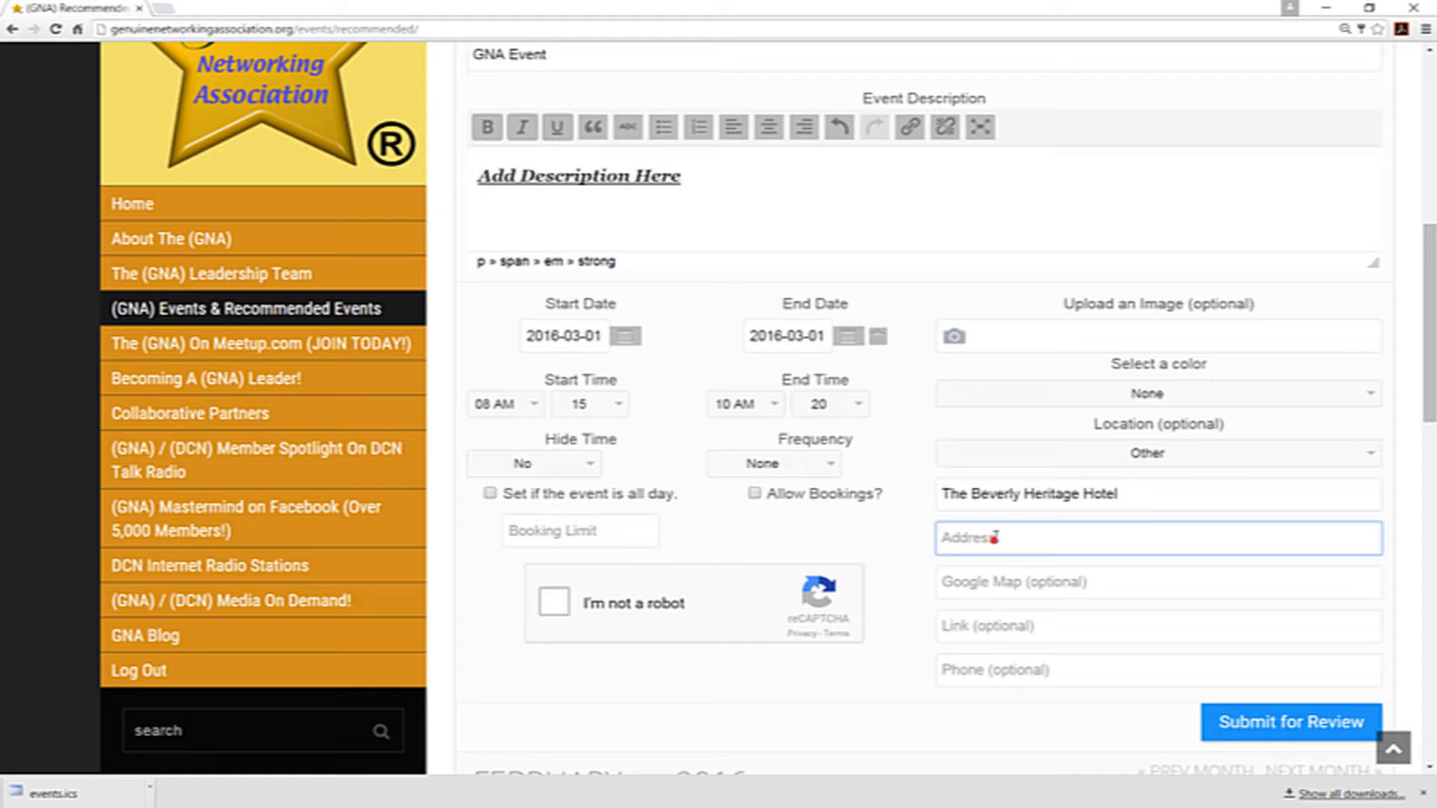
left_click(995, 538)
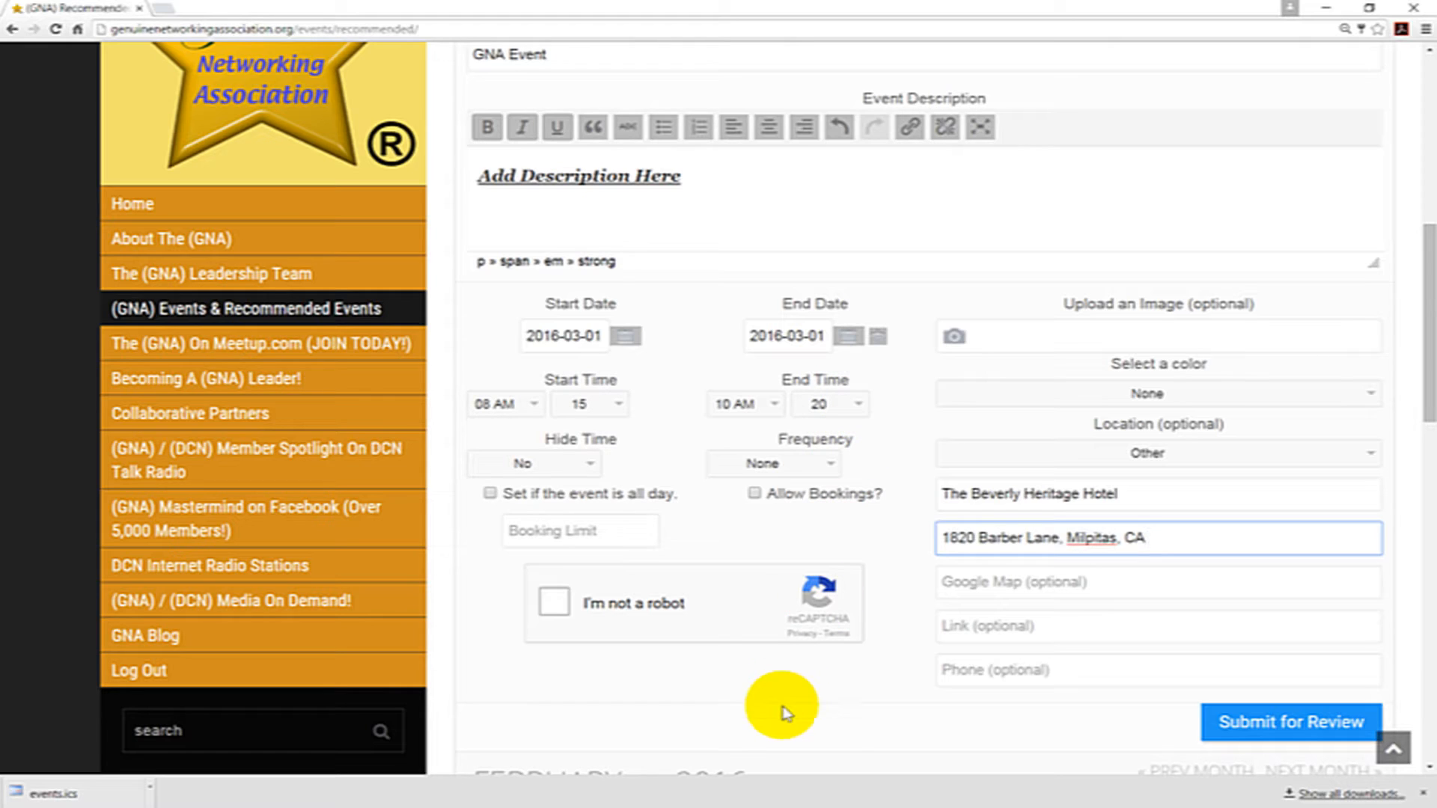
- Search Google in a new browser tab for "the beverly heritage hotel" to look up its ZIP code
left_click(162, 8)
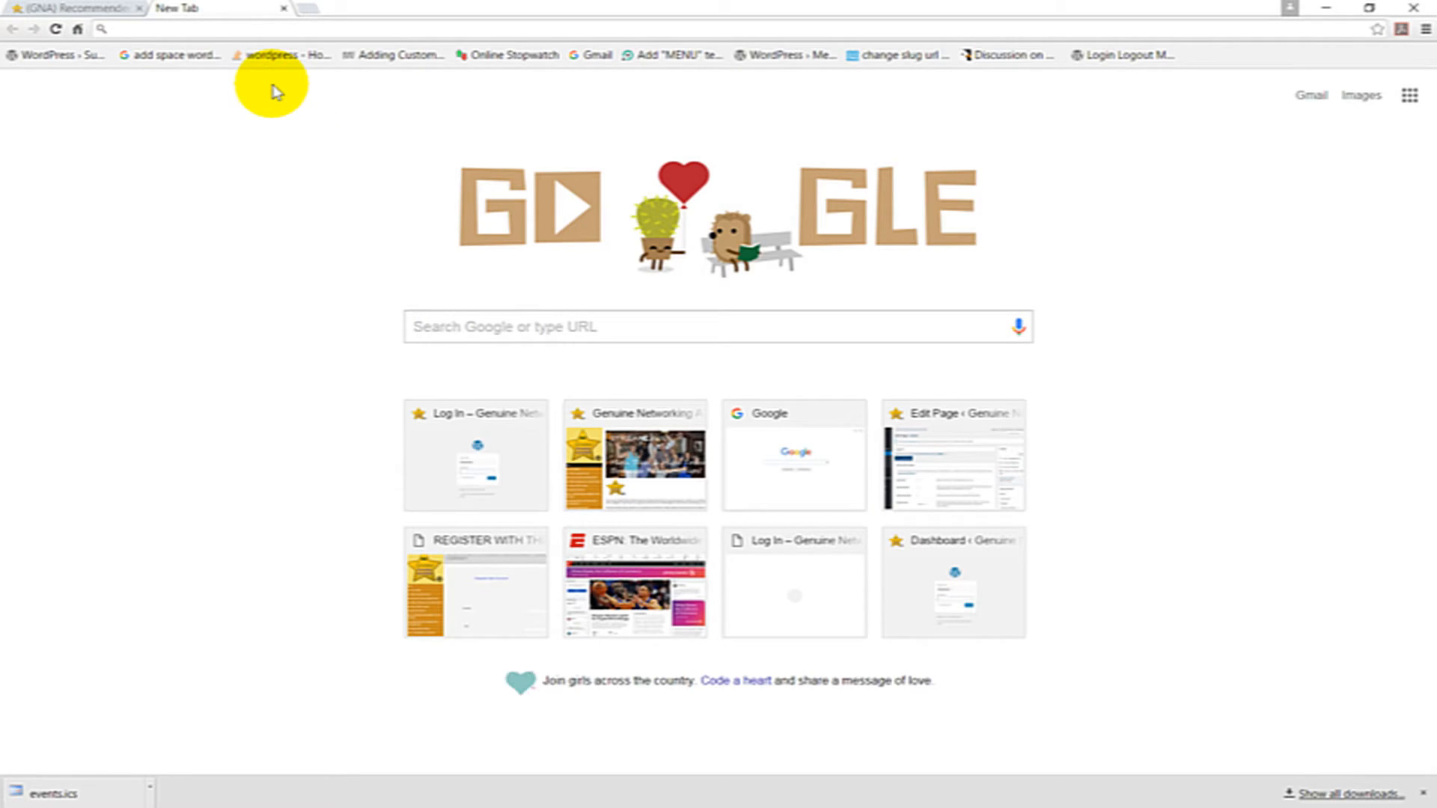
left_click(503, 339)
left_click(507, 328)
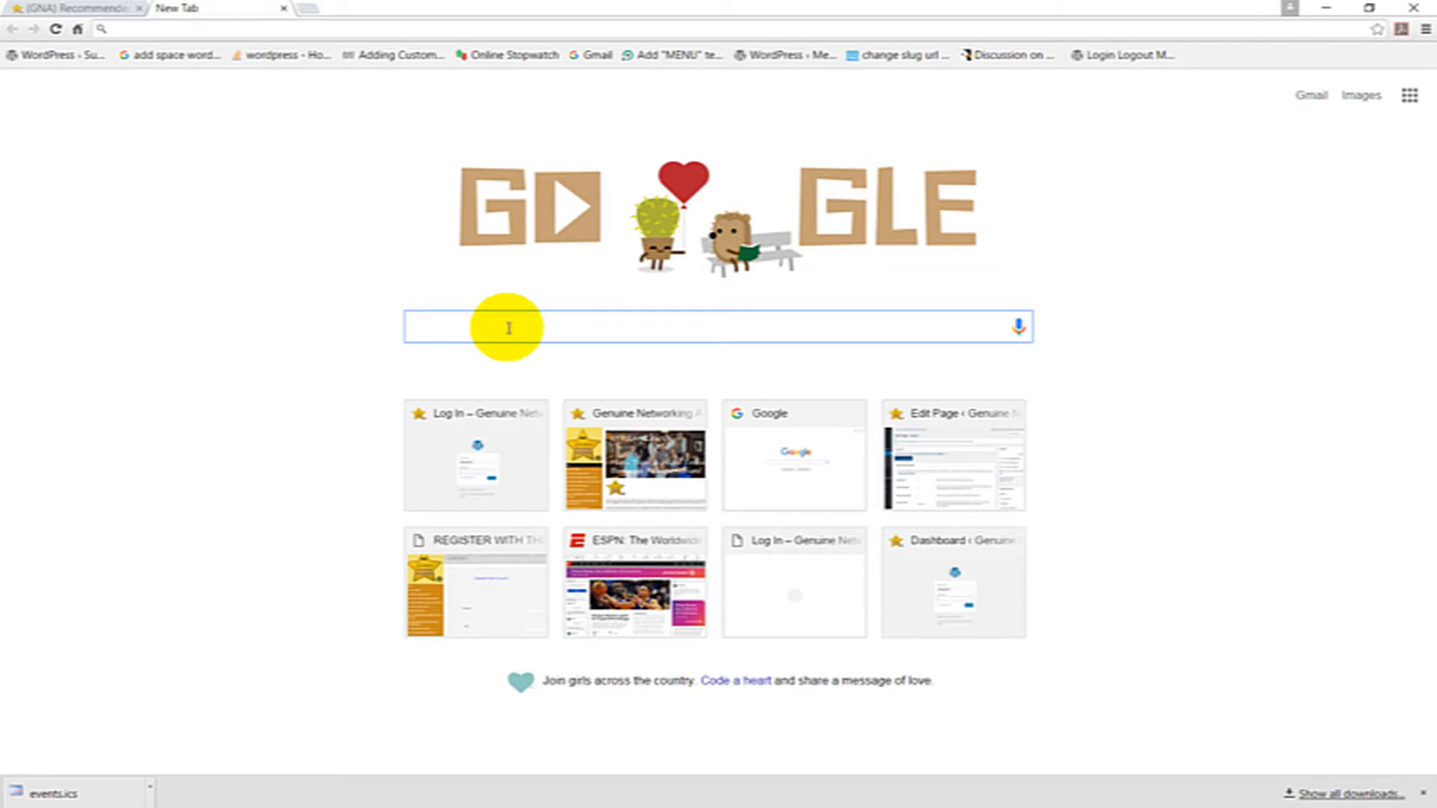
type("the bever")
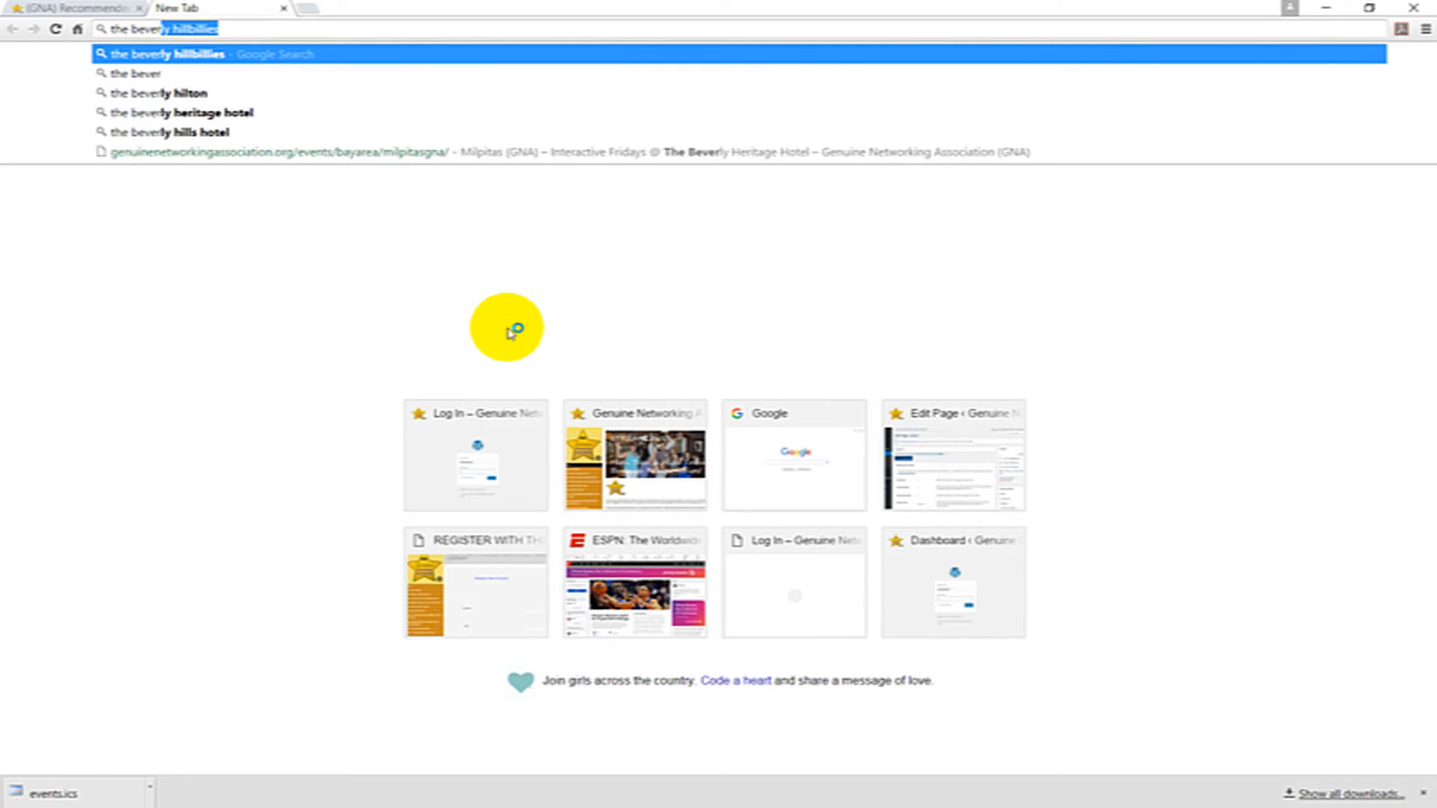
type("ly he")
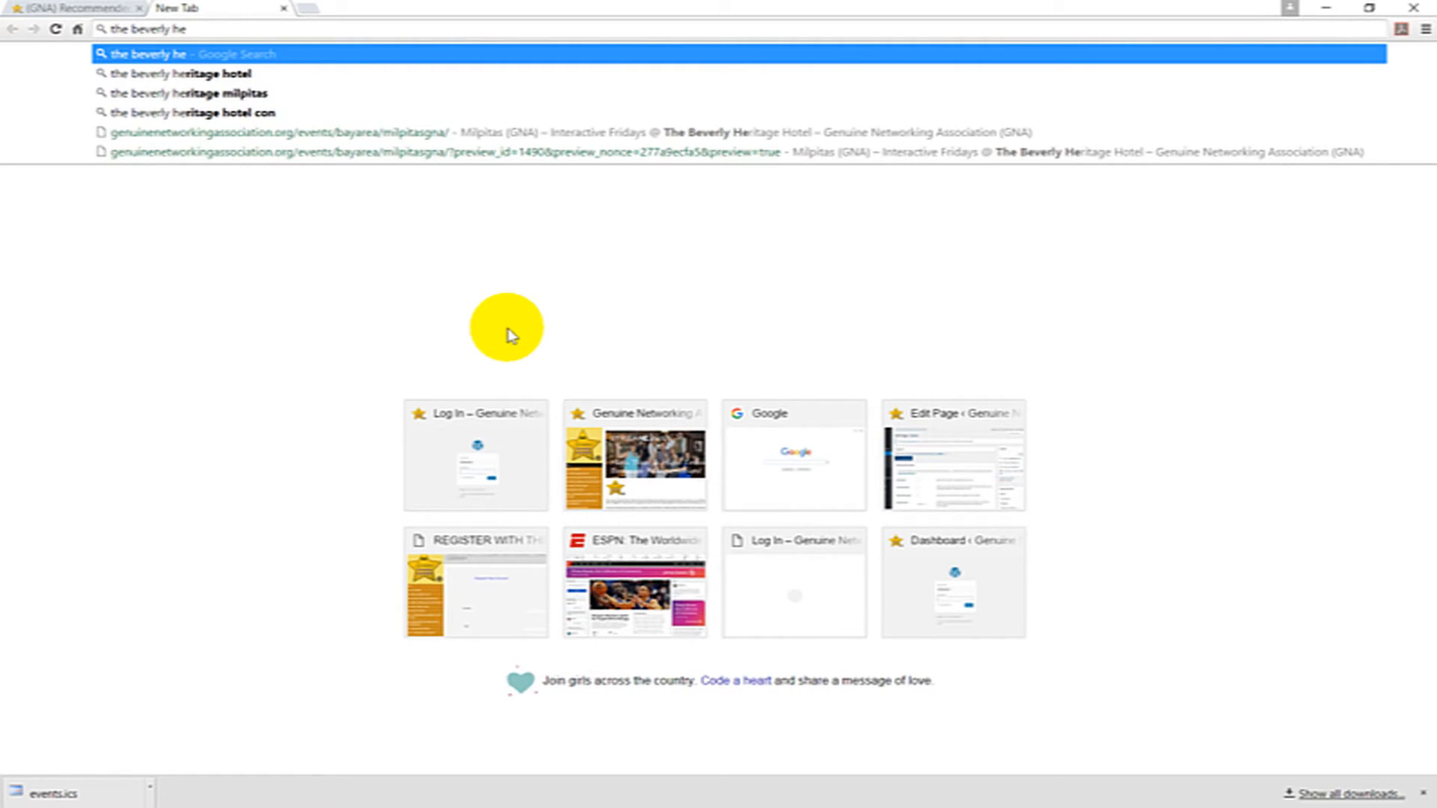
type("ritage hotel")
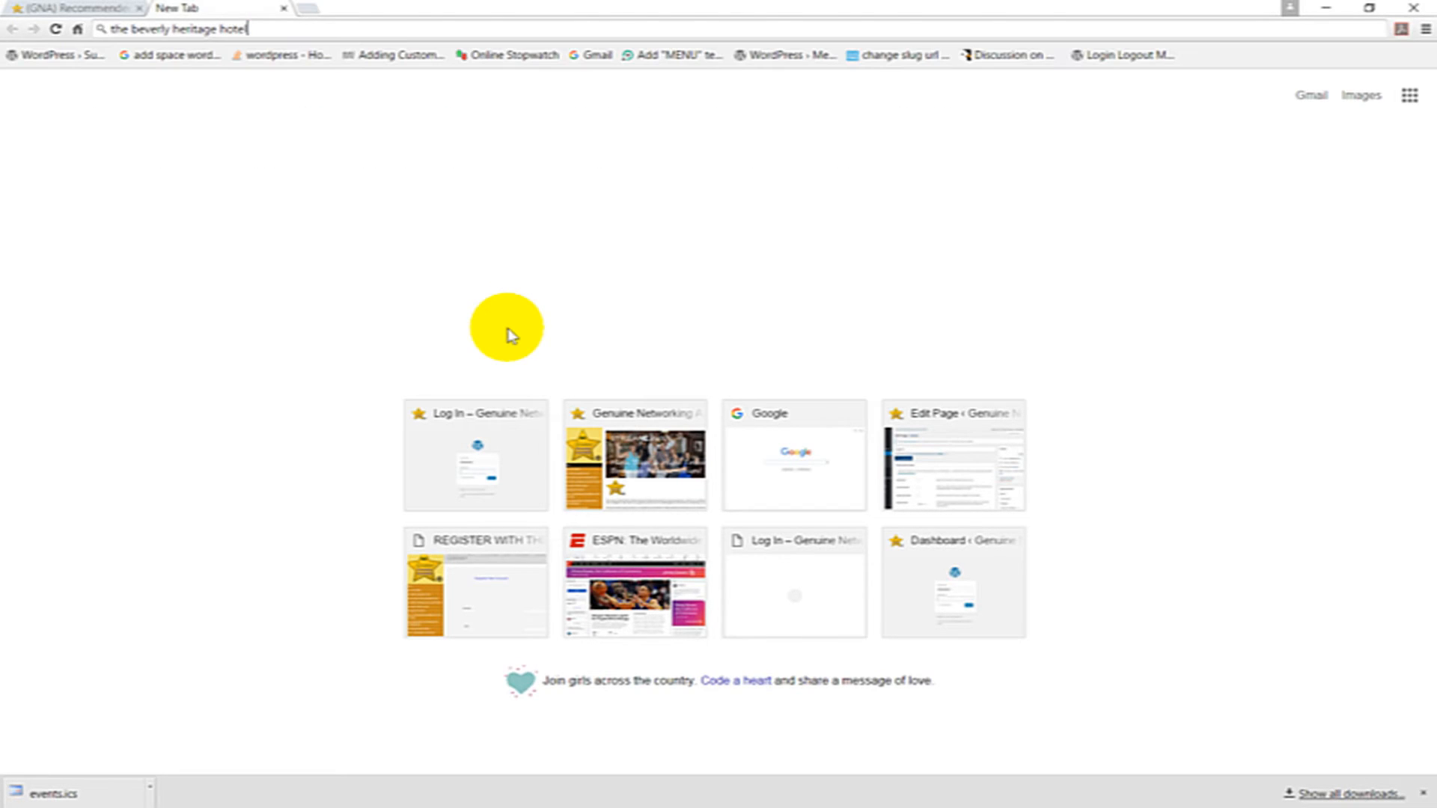
key("Return")
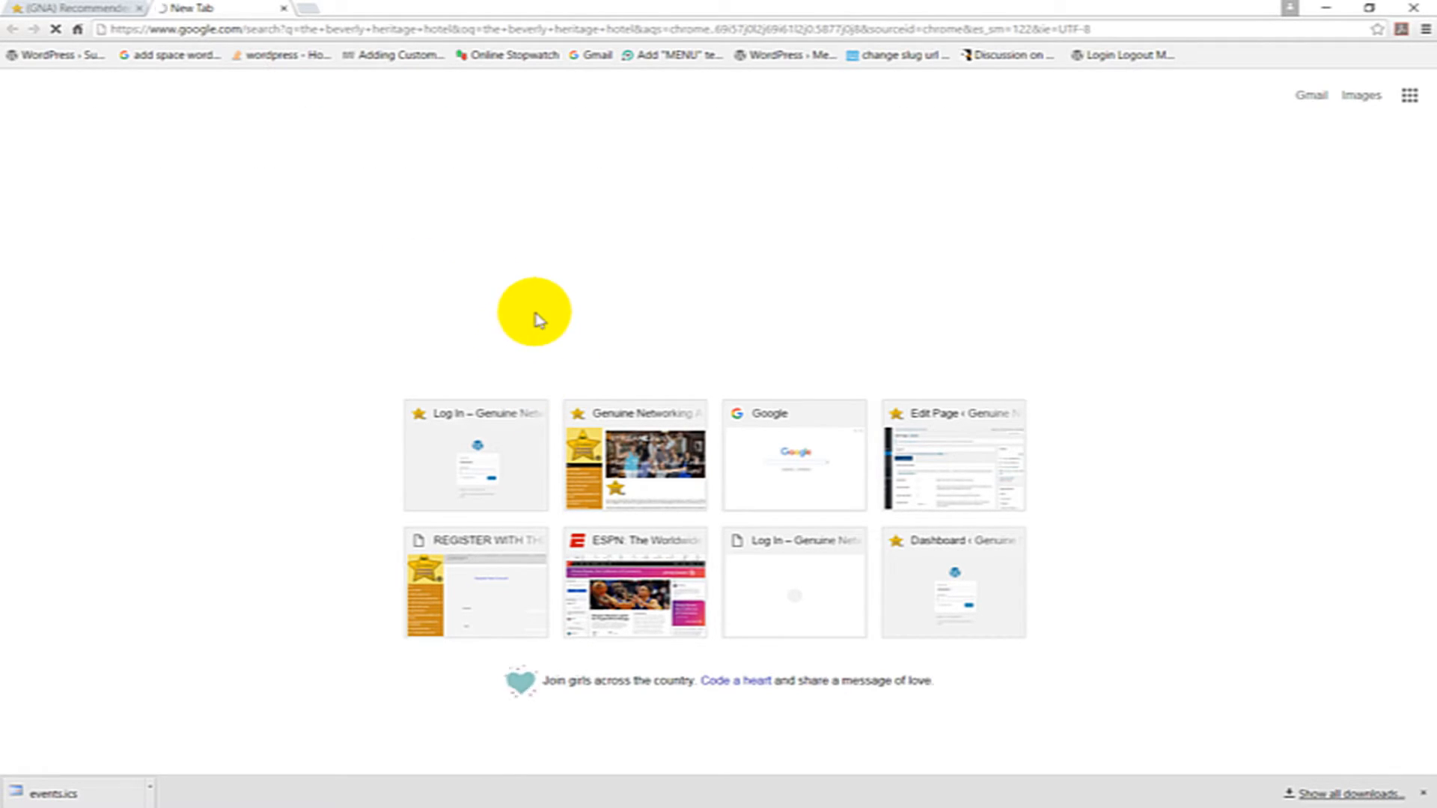
left_click(1426, 795)
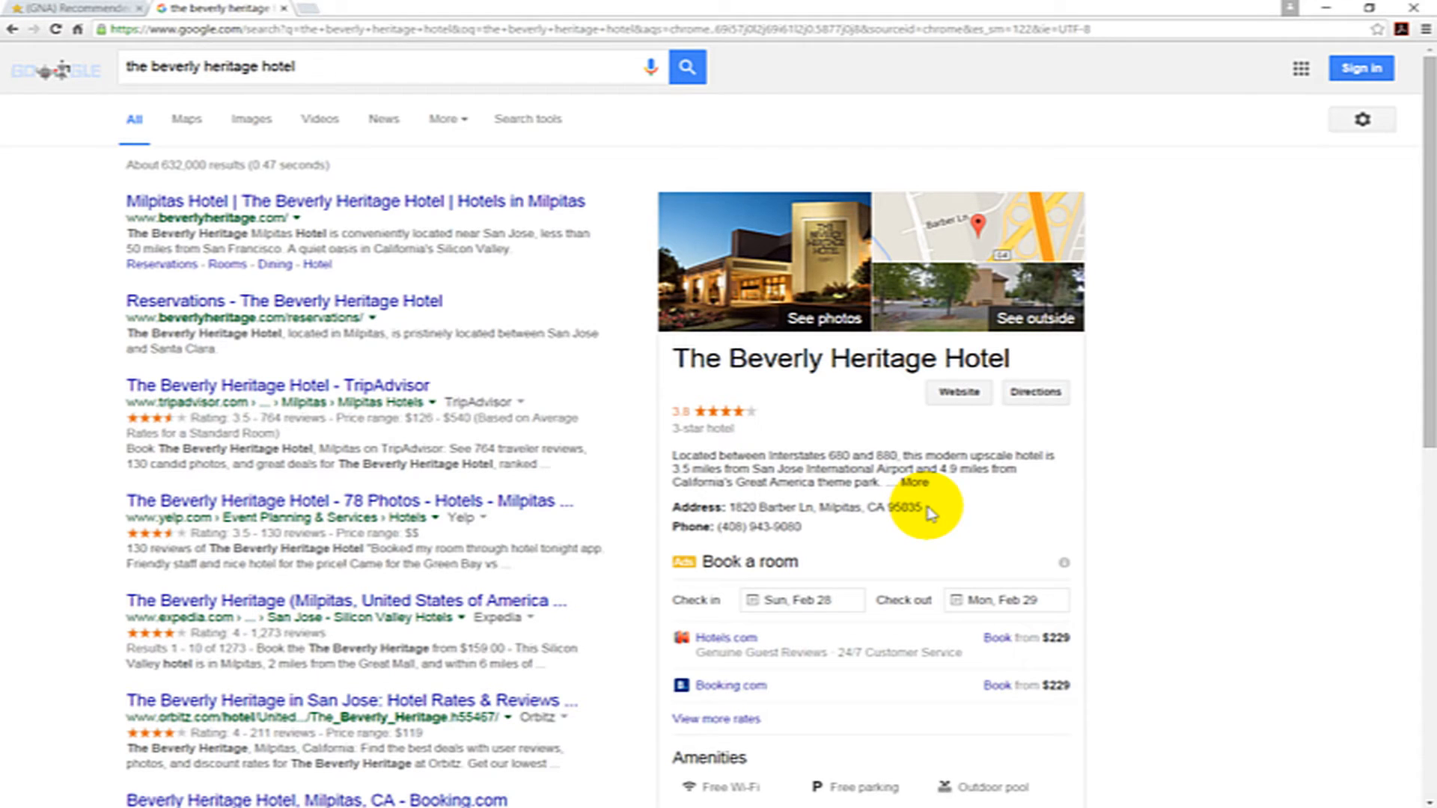
- Add the hotel's ZIP code to the event address and check it against the search results
left_click(95, 10)
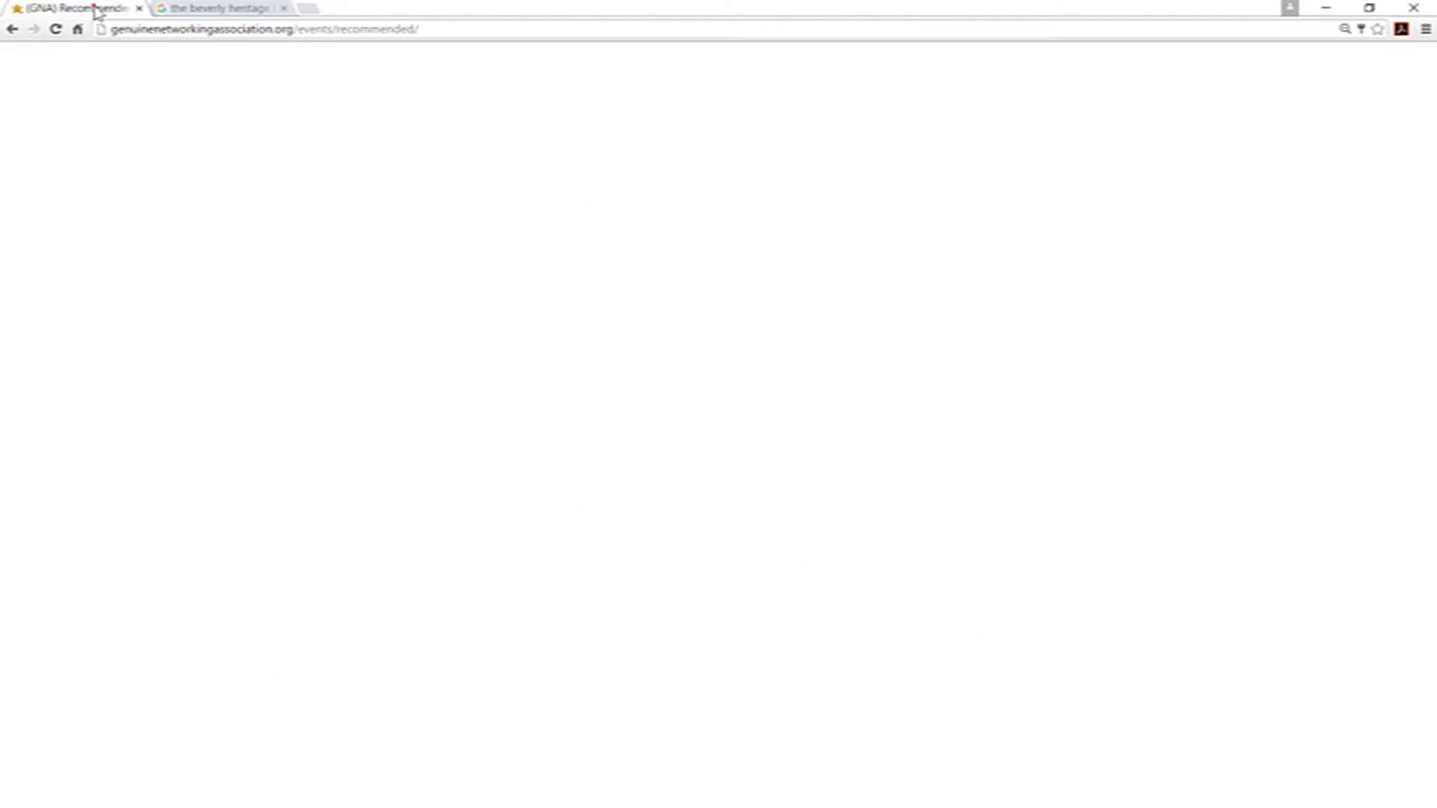
scroll(1085, 625, "down", 2)
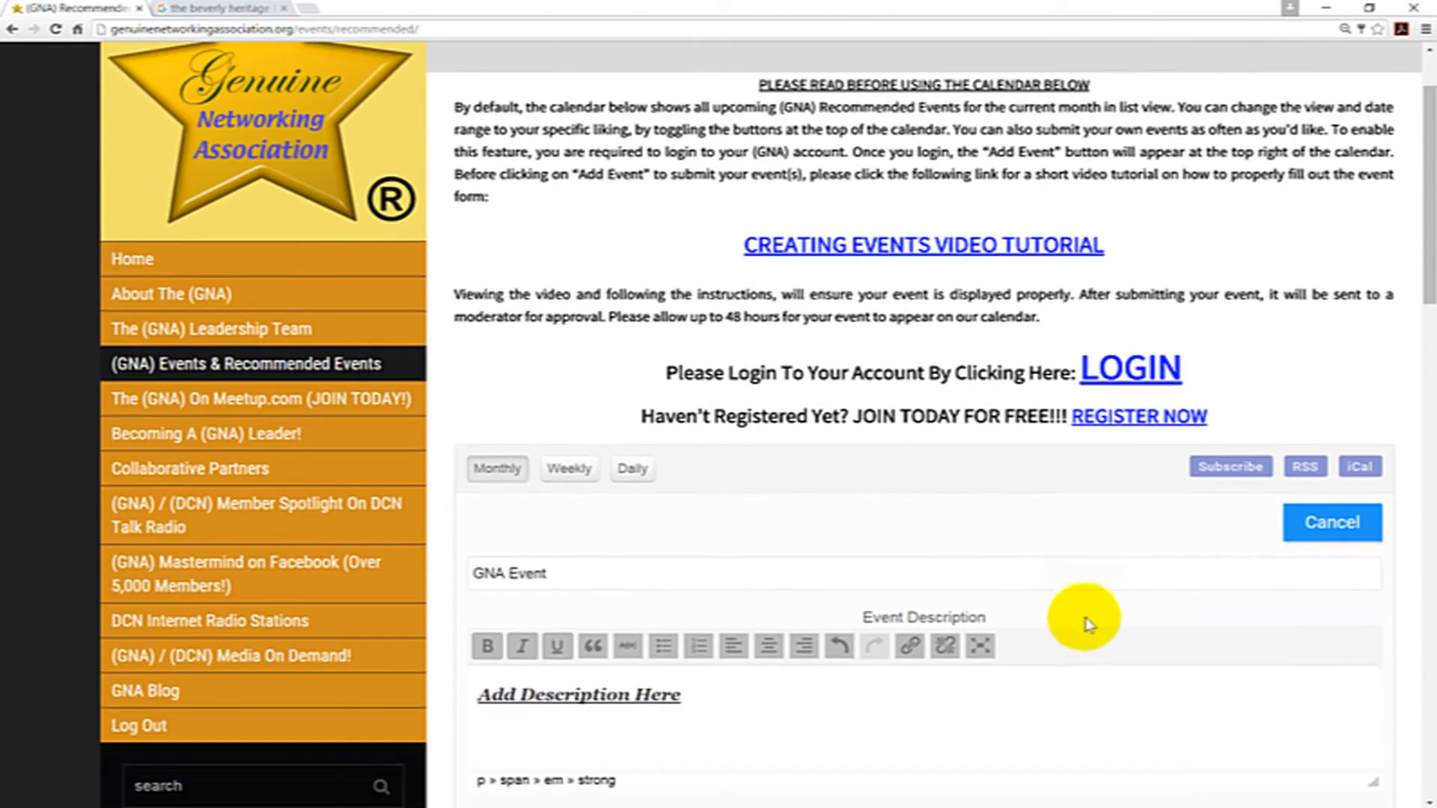
scroll(1089, 622, "down", 7)
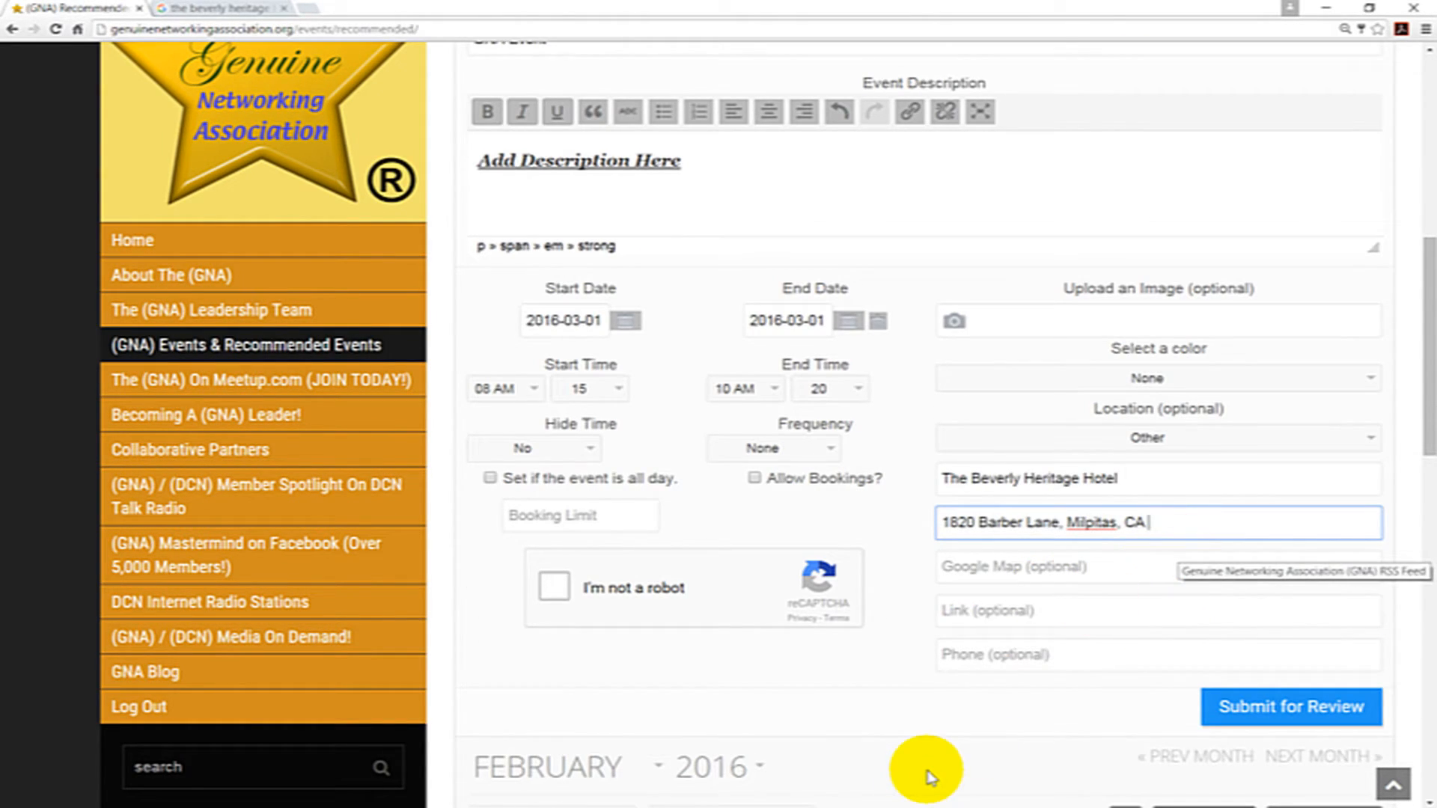
type("95035")
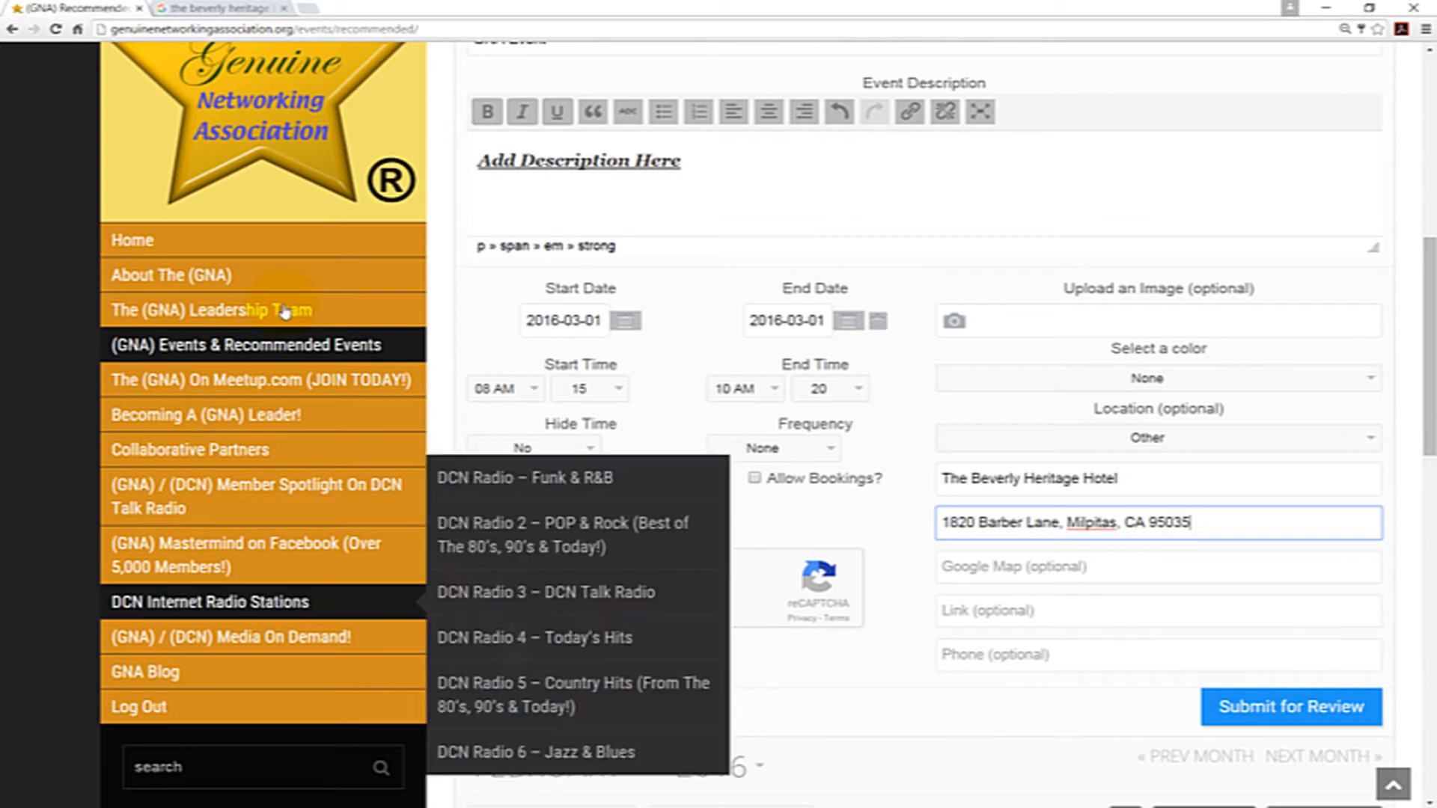
left_click(223, 9)
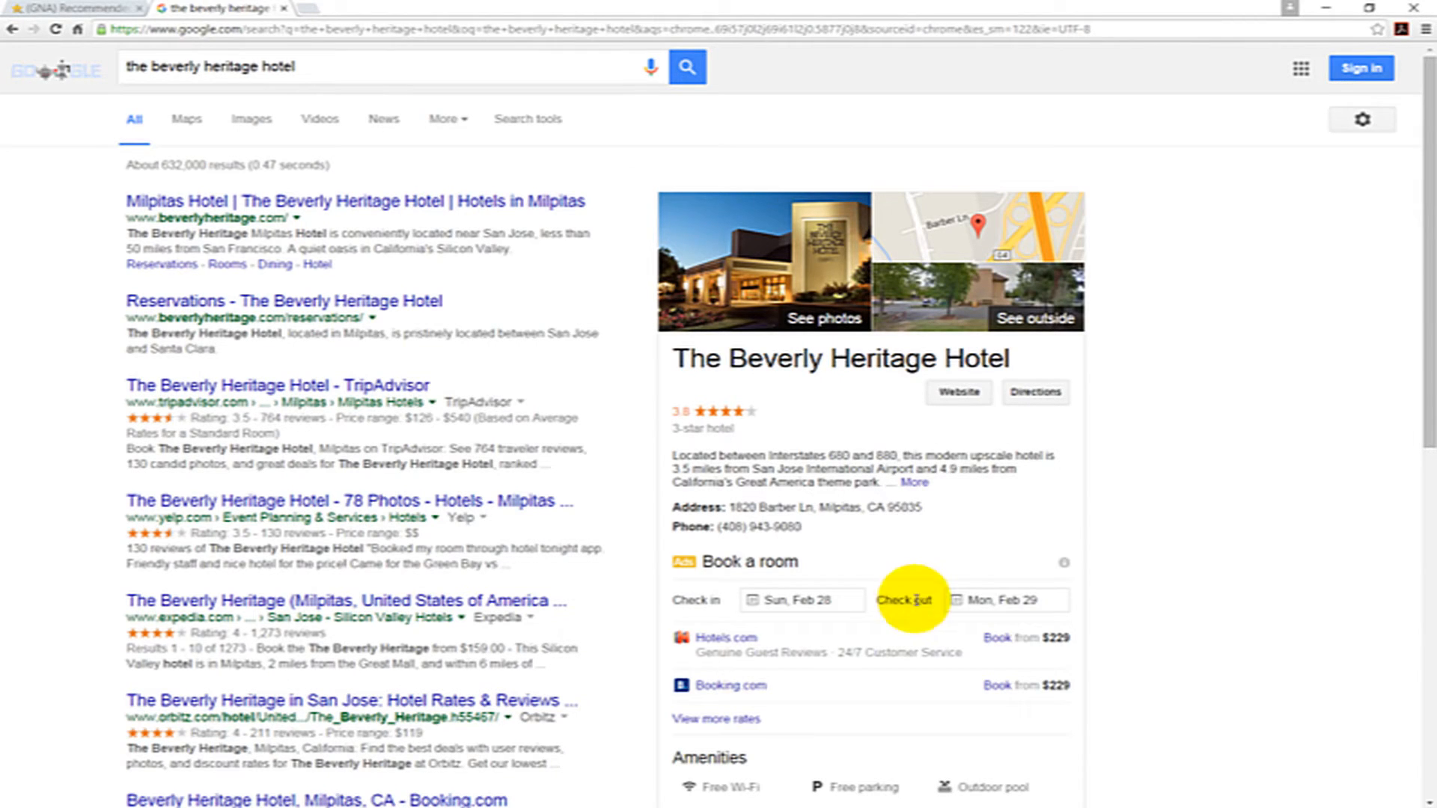
left_click(90, 9)
scroll(1032, 700, "down", 1)
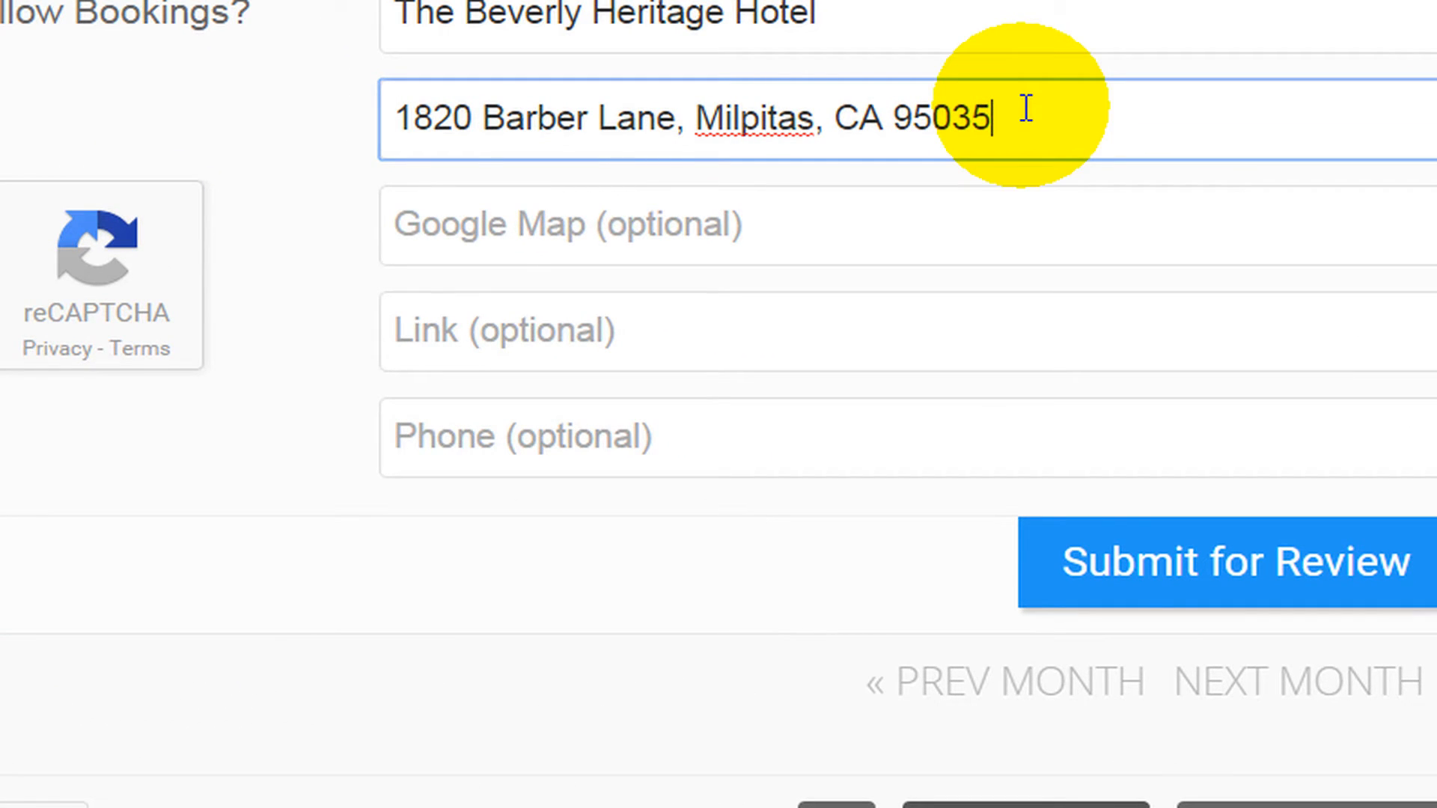
- Copy the complete hotel address into the event's optional Google Map field
left_click_drag(1026, 108, 393, 120)
right_click(481, 121)
left_click(581, 202)
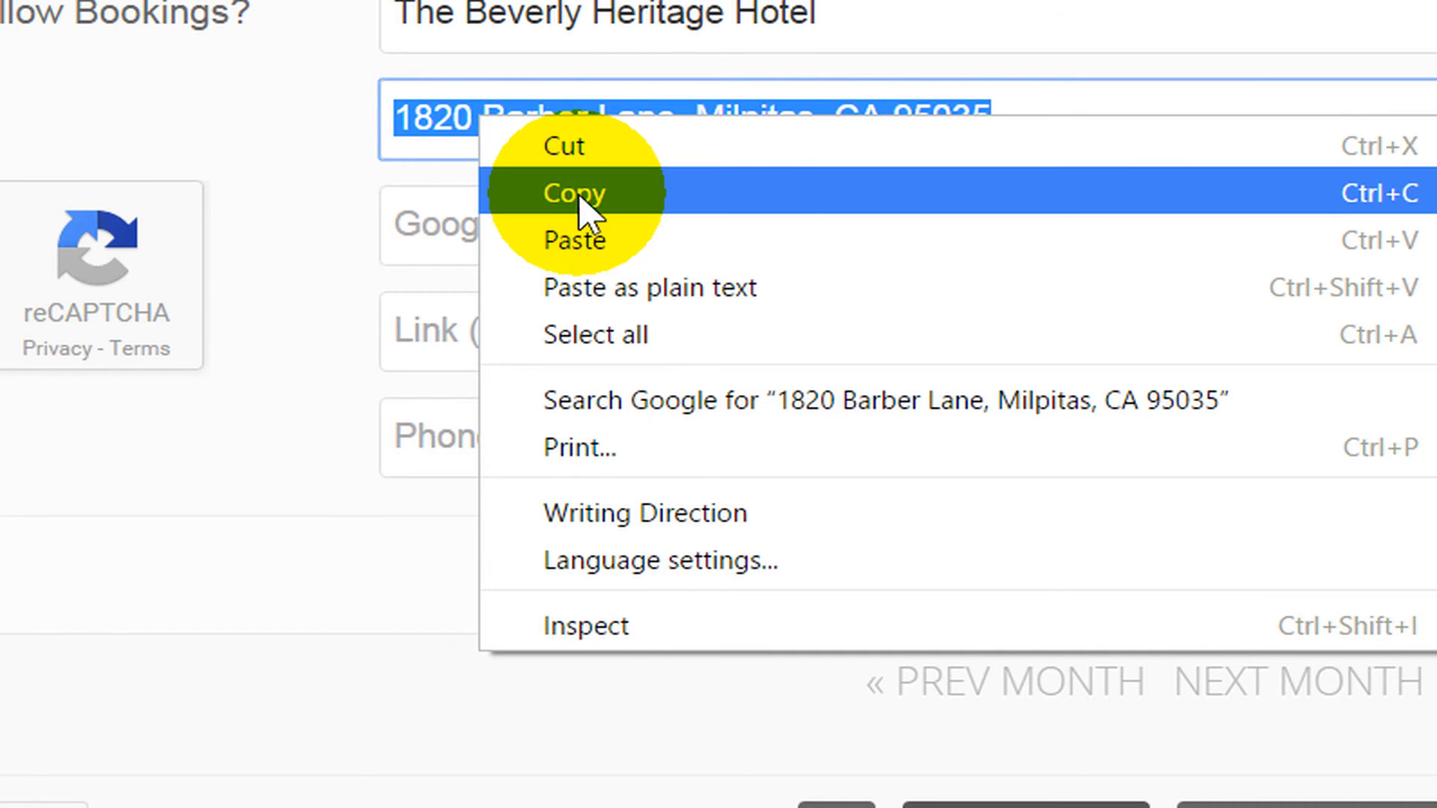
left_click(761, 223)
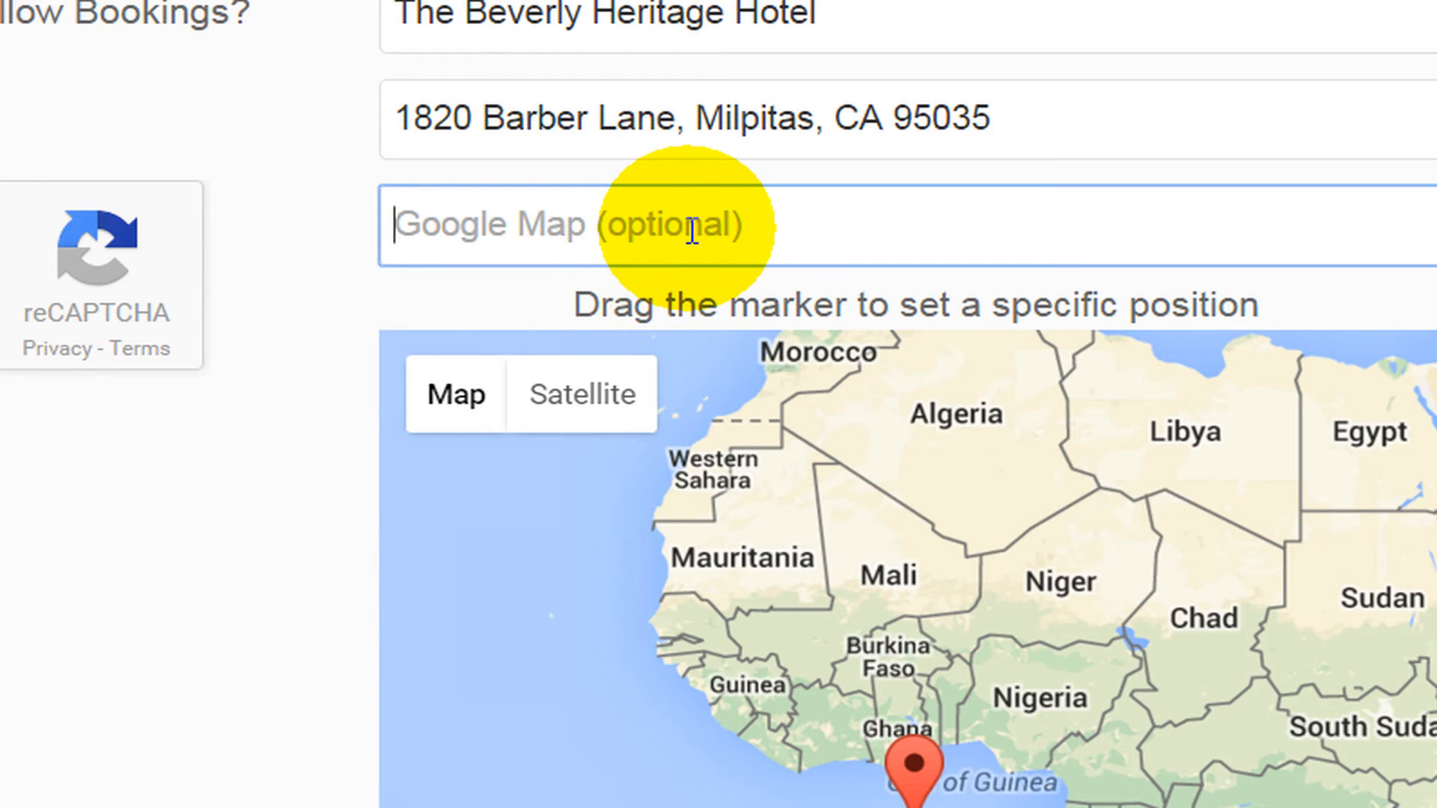
right_click(637, 223)
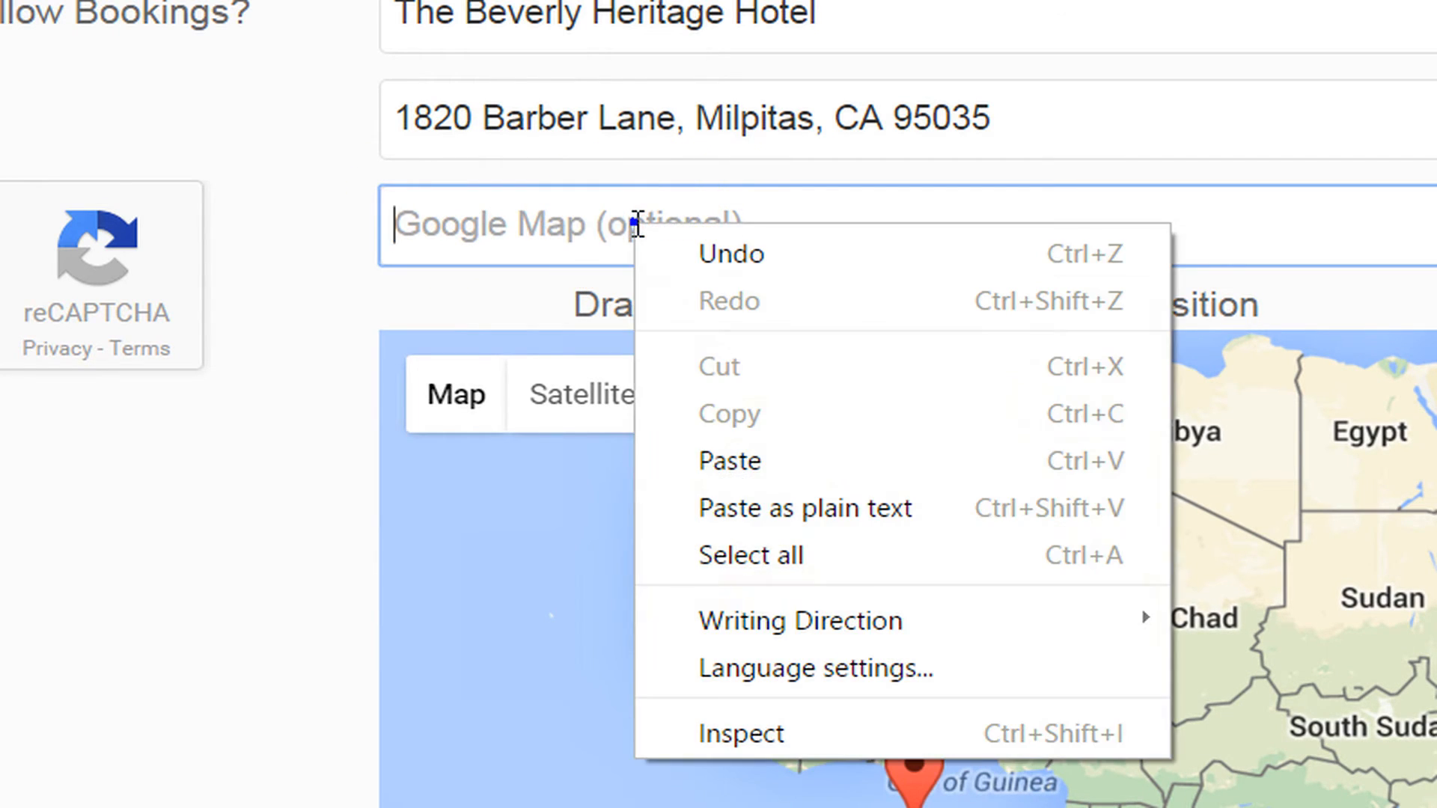
left_click(731, 462)
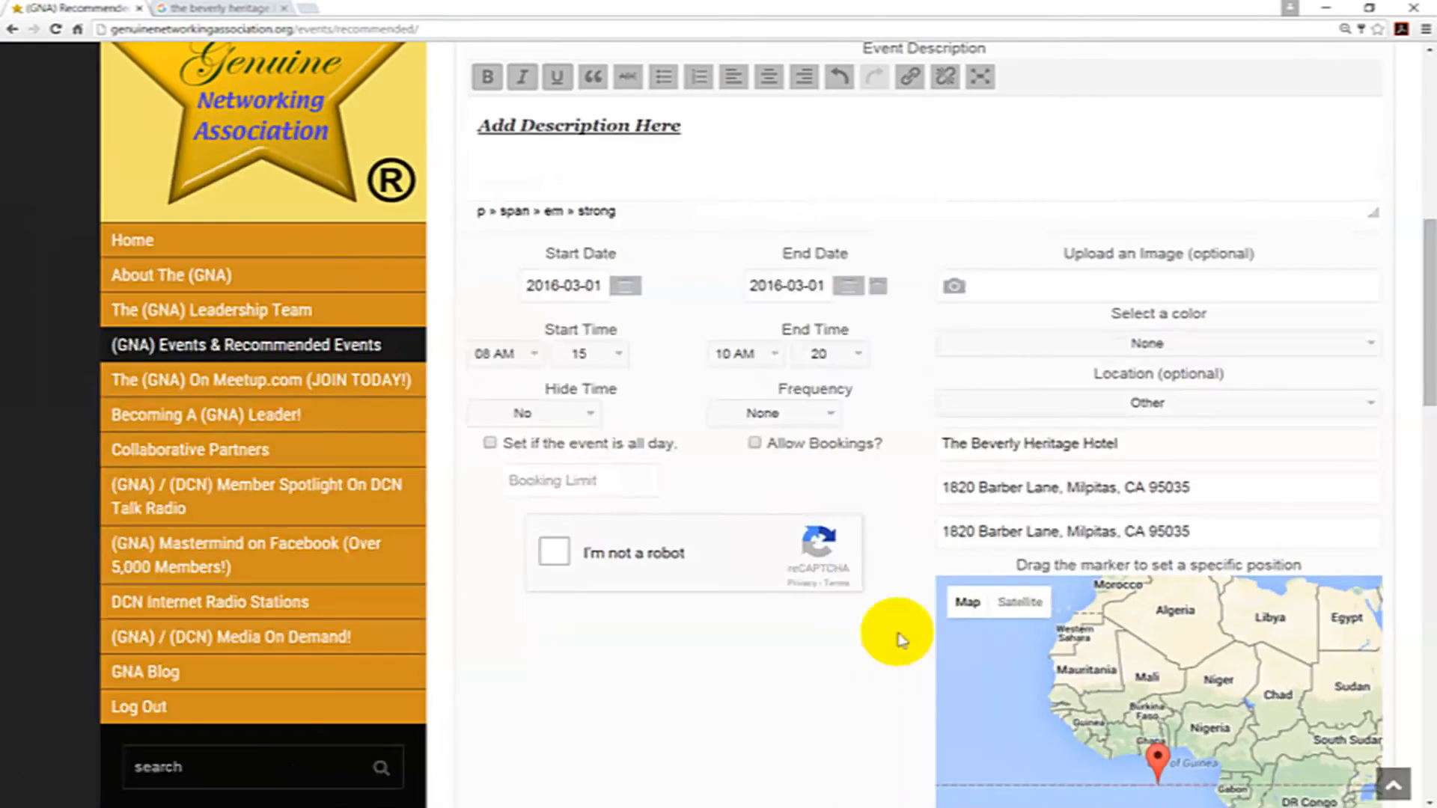
- Examine the location map and the optional link and phone fields, leaving both fields empty
scroll(821, 622, "down", 3)
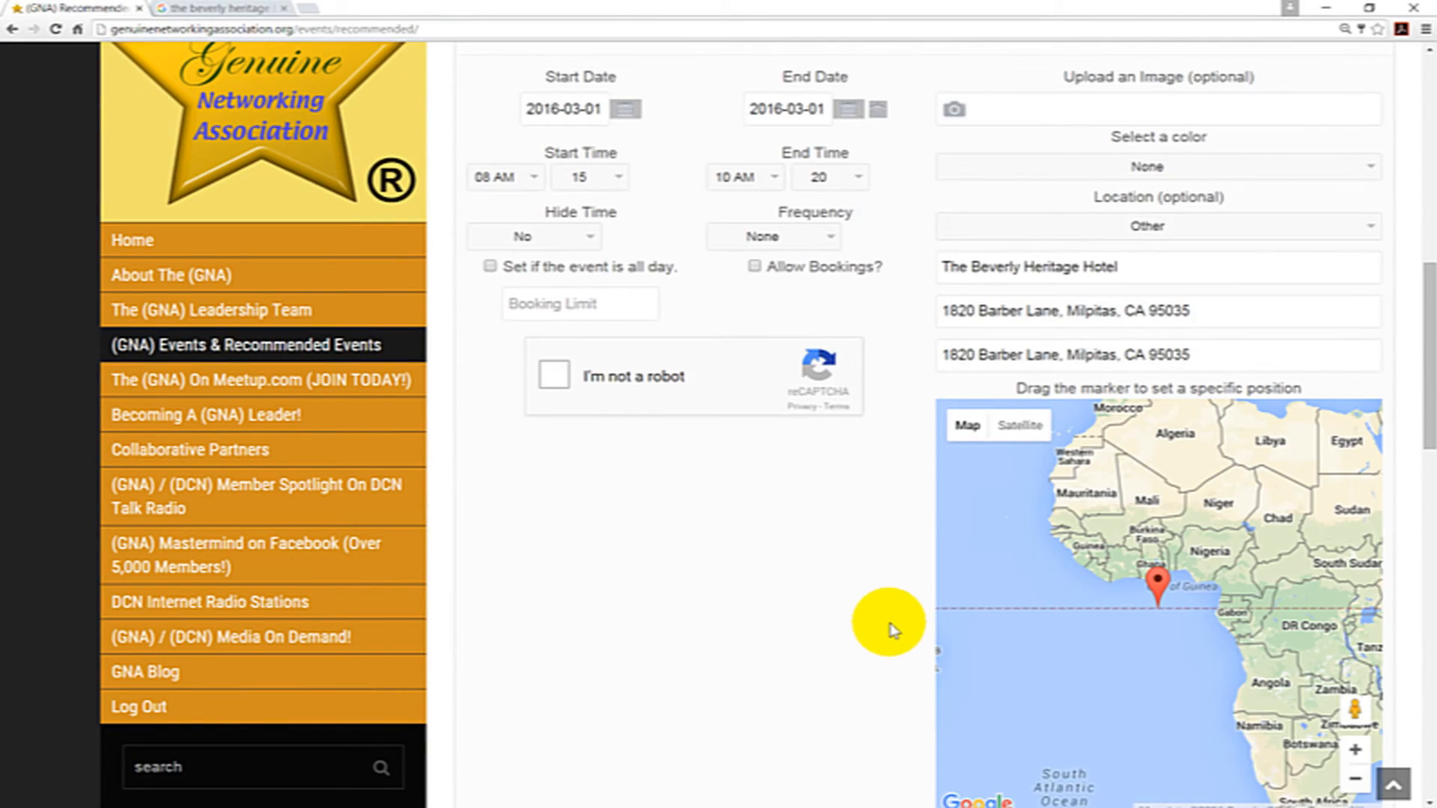
scroll(884, 587, "down", 1)
scroll(882, 464, "up", 2)
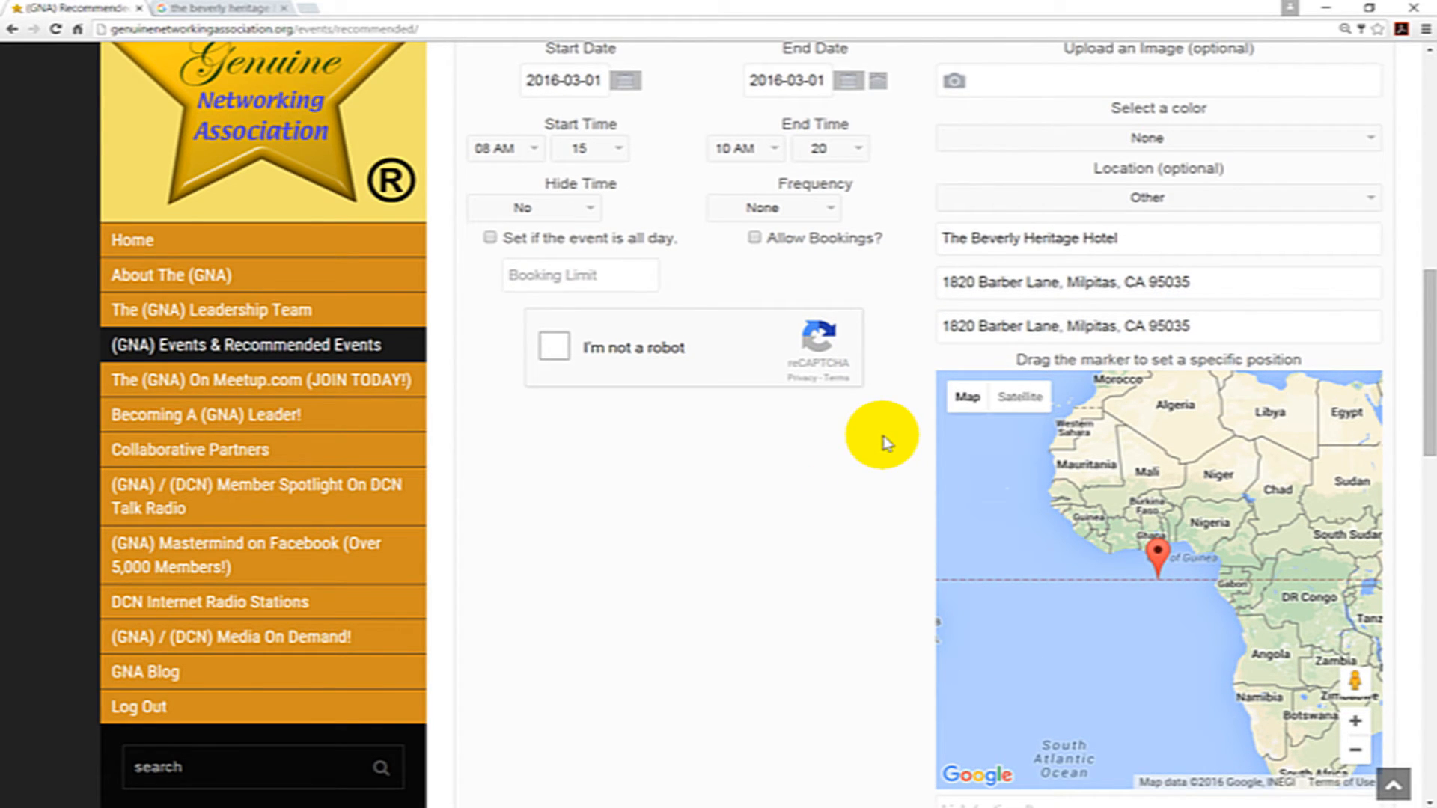
scroll(878, 443, "up", 1)
scroll(872, 453, "down", 3)
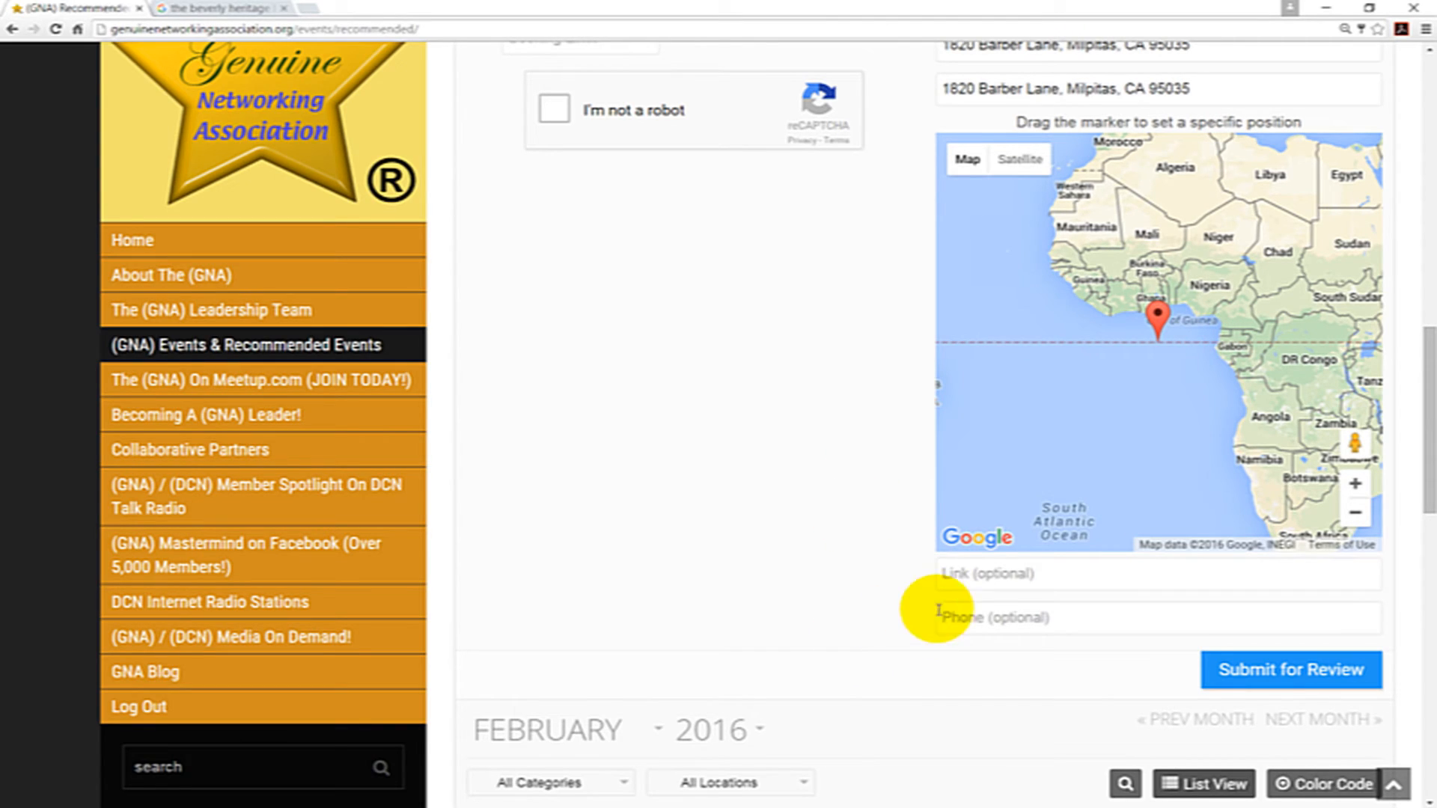
left_click(1013, 574)
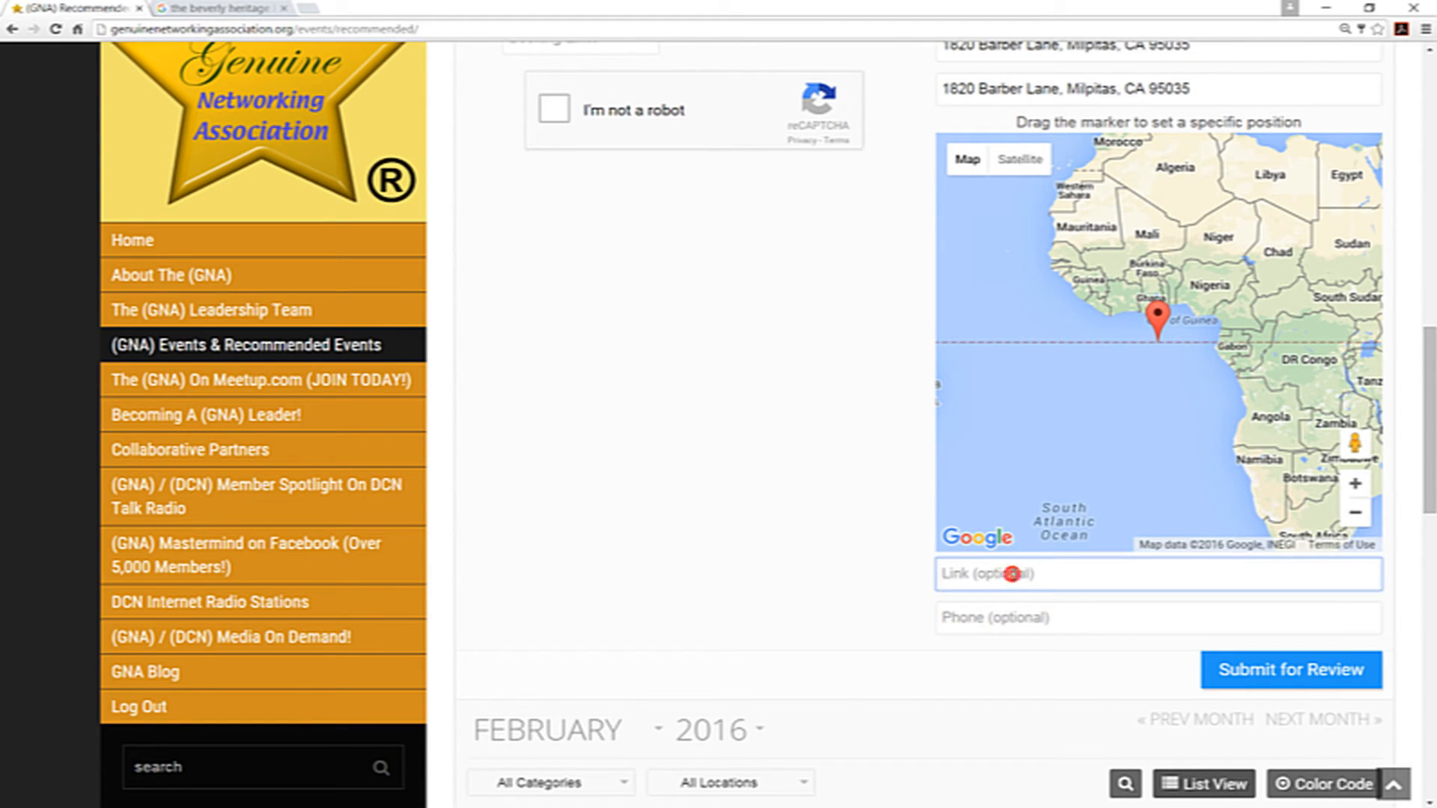
left_click(1000, 618)
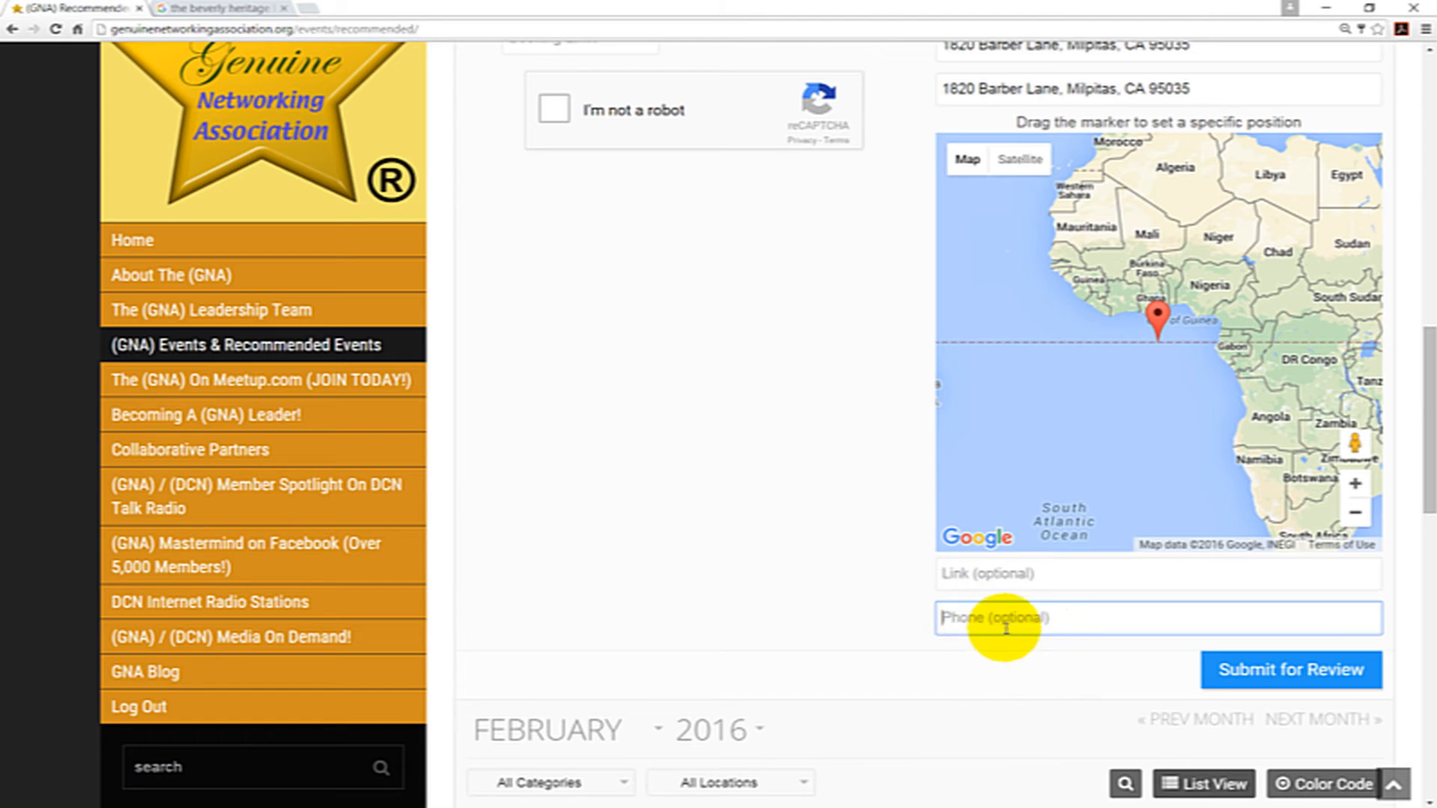
- Complete the "I'm not a robot" check and submit the event for review
scroll(778, 593, "up", 4)
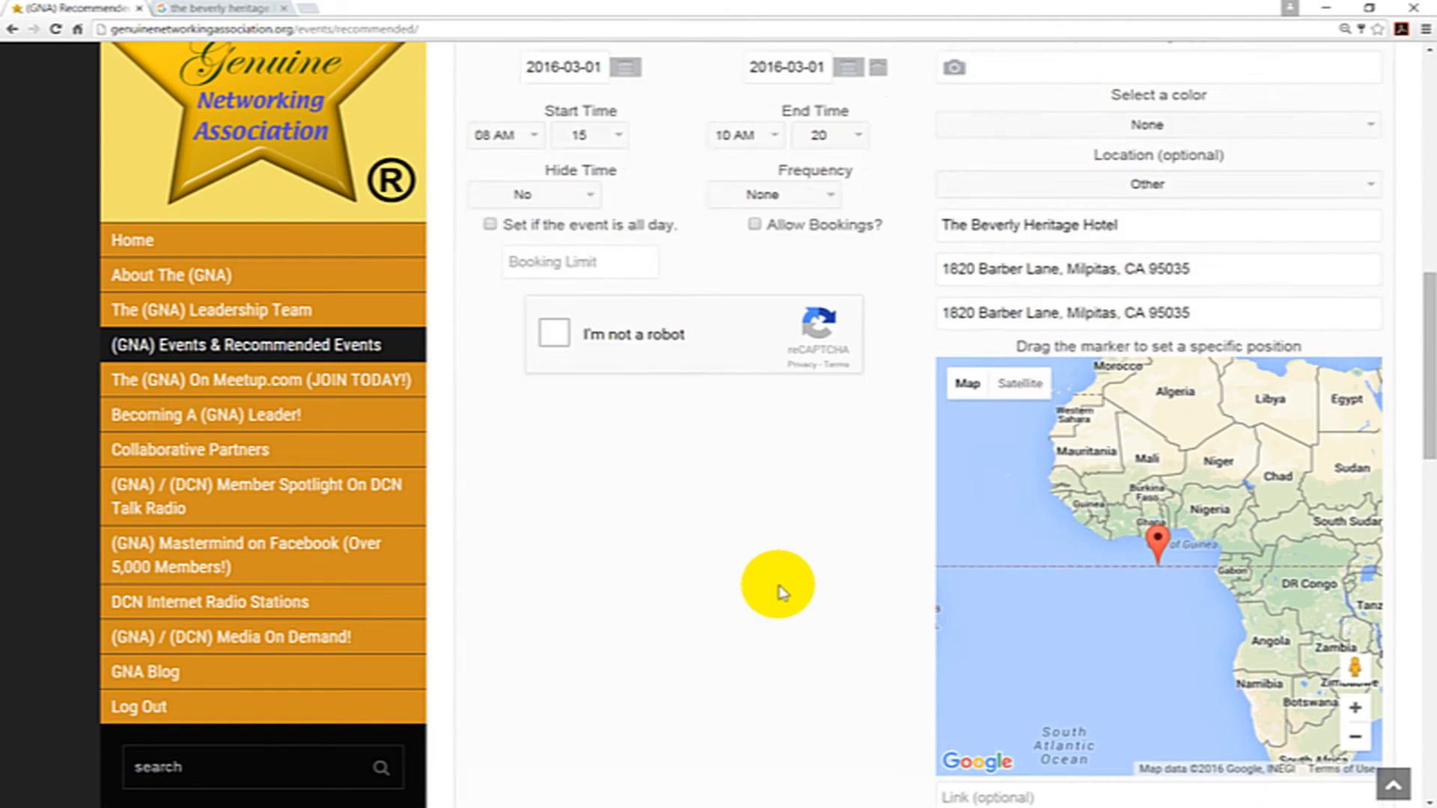
scroll(804, 674, "up", 1)
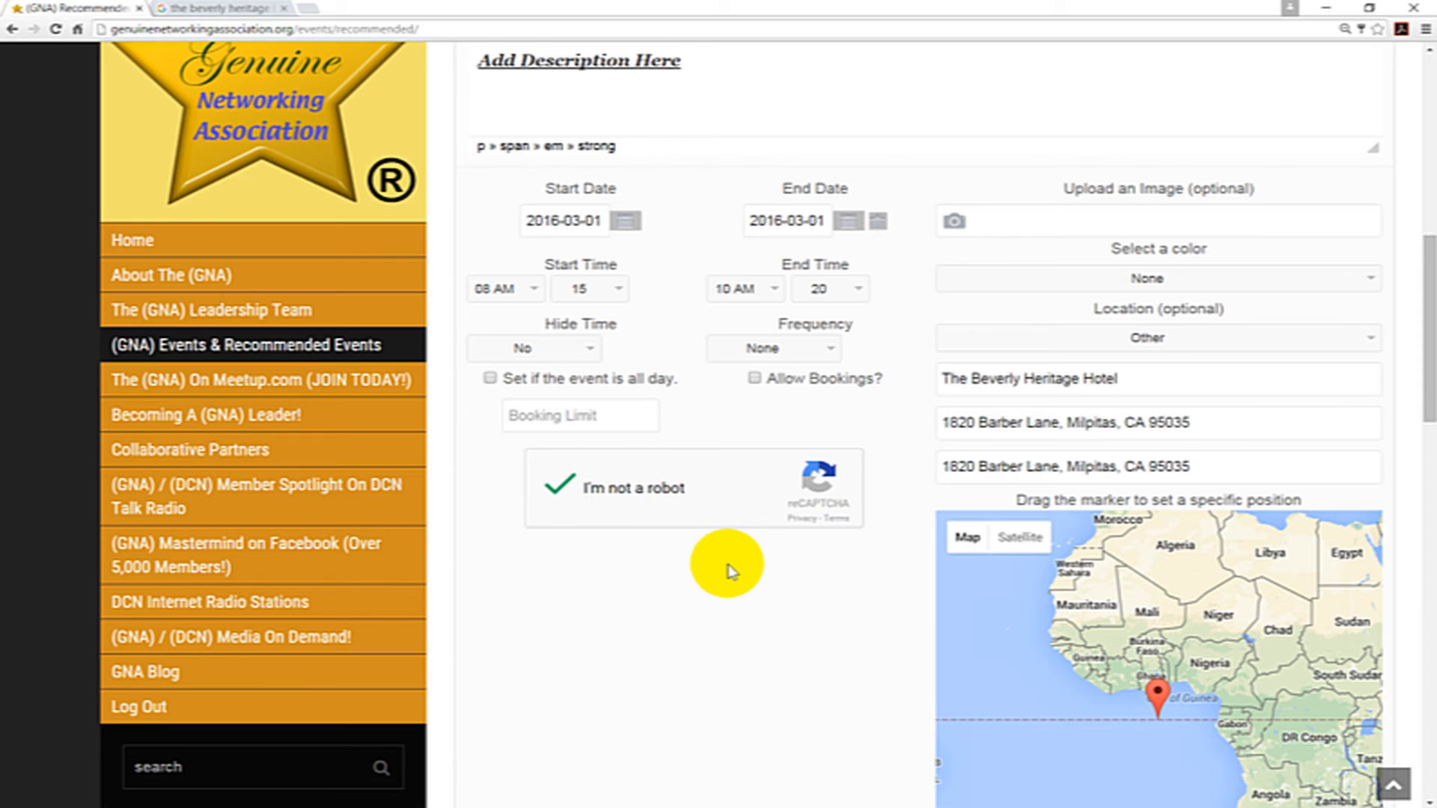
scroll(730, 571, "down", 5)
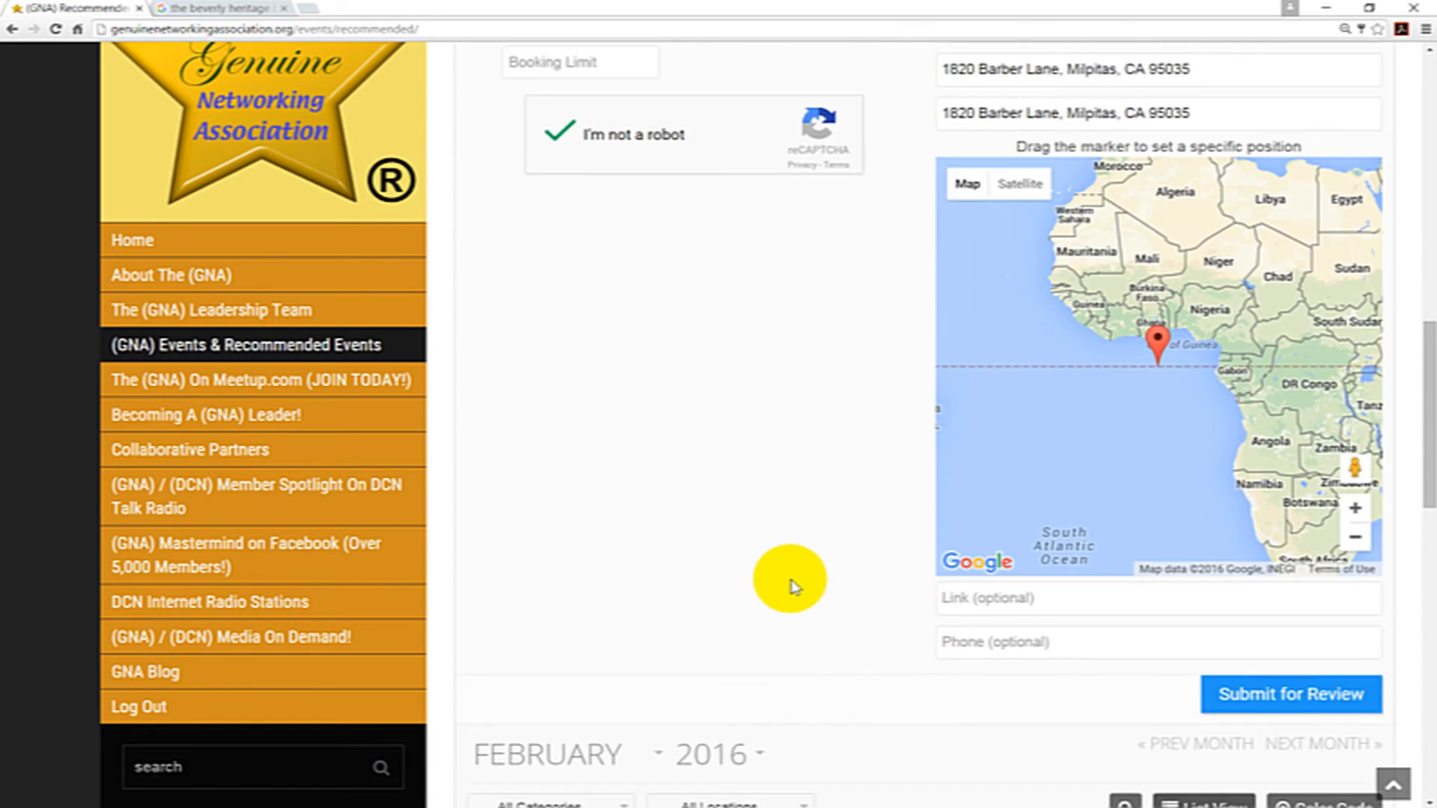
scroll(792, 580, "down", 3)
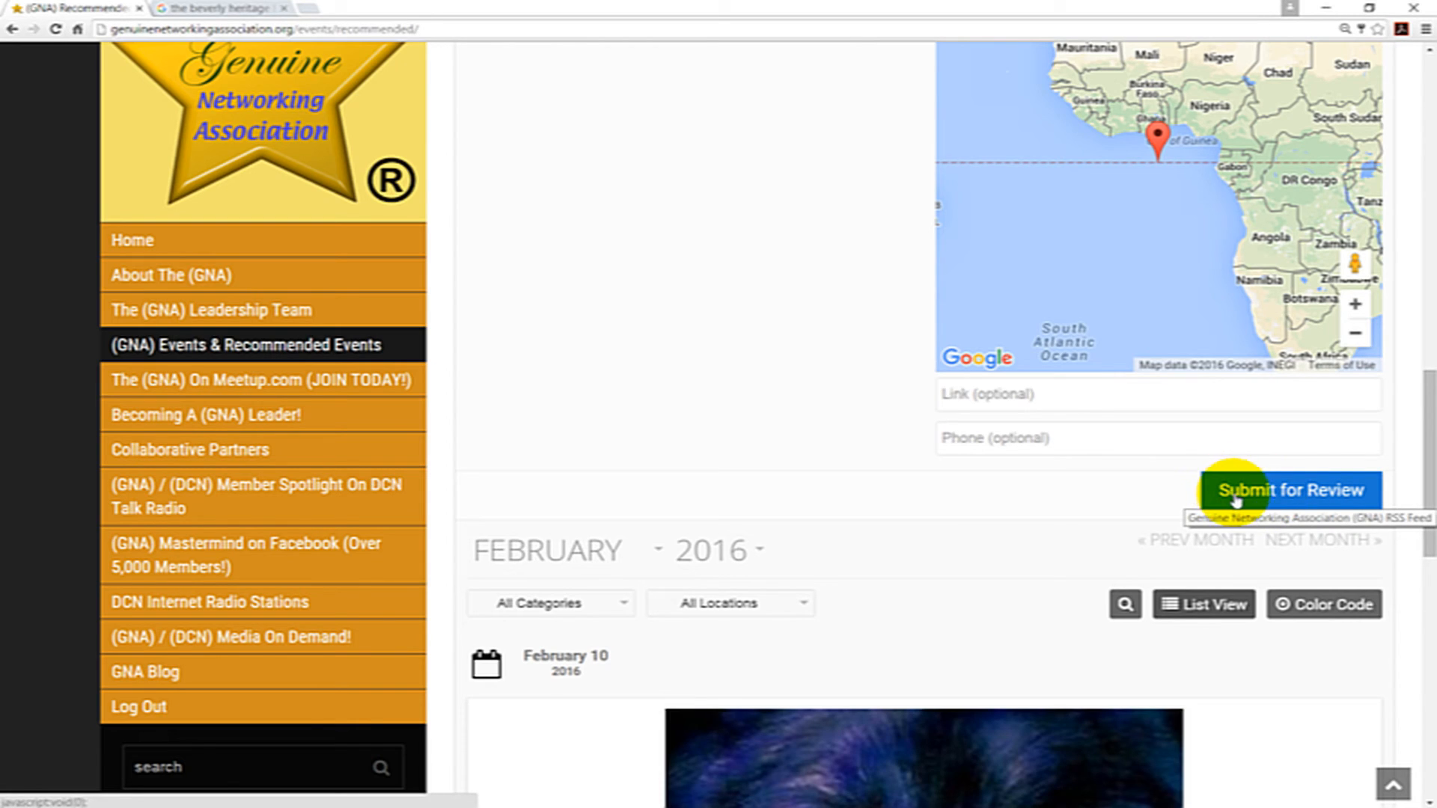
left_click(1272, 495)
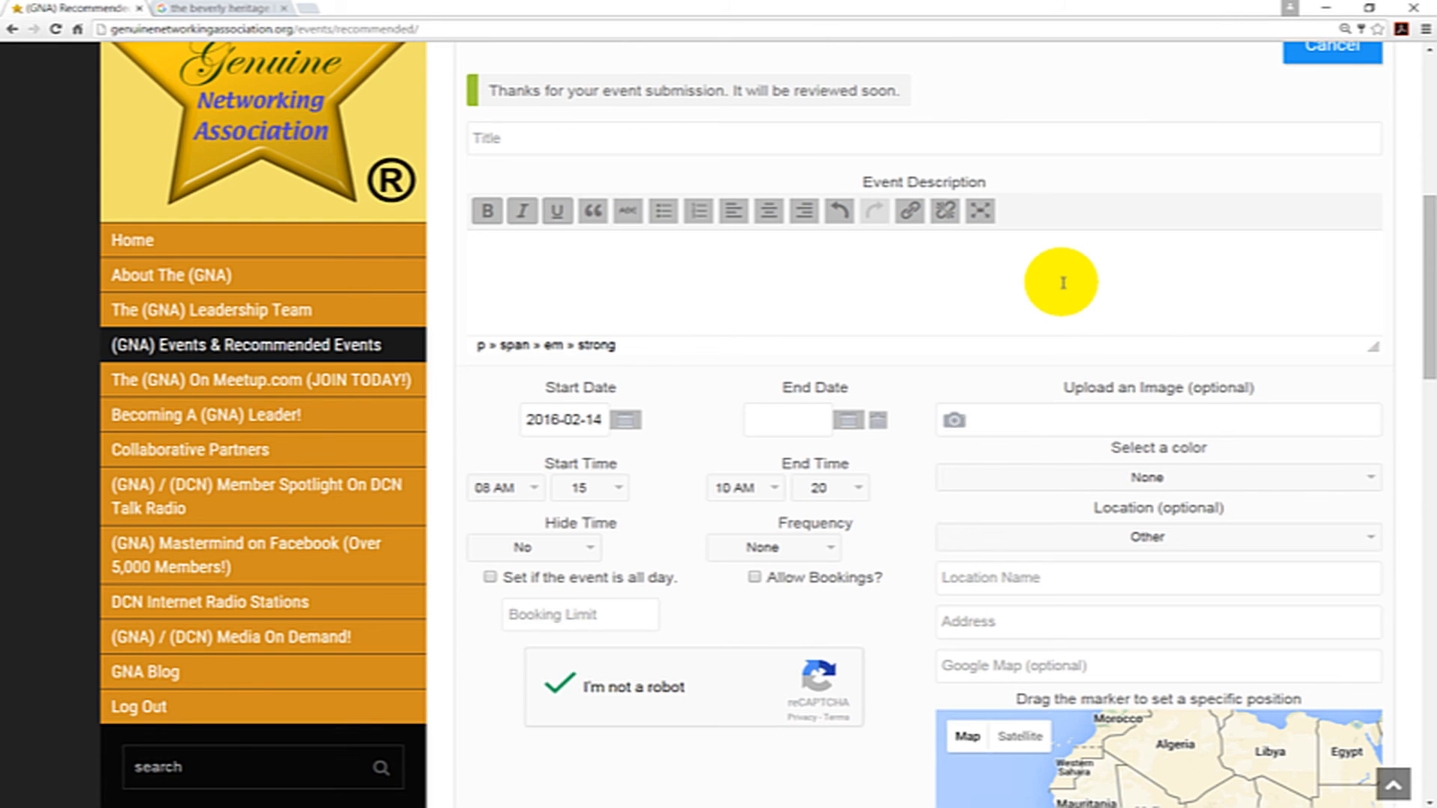
scroll(1052, 305, "up", 7)
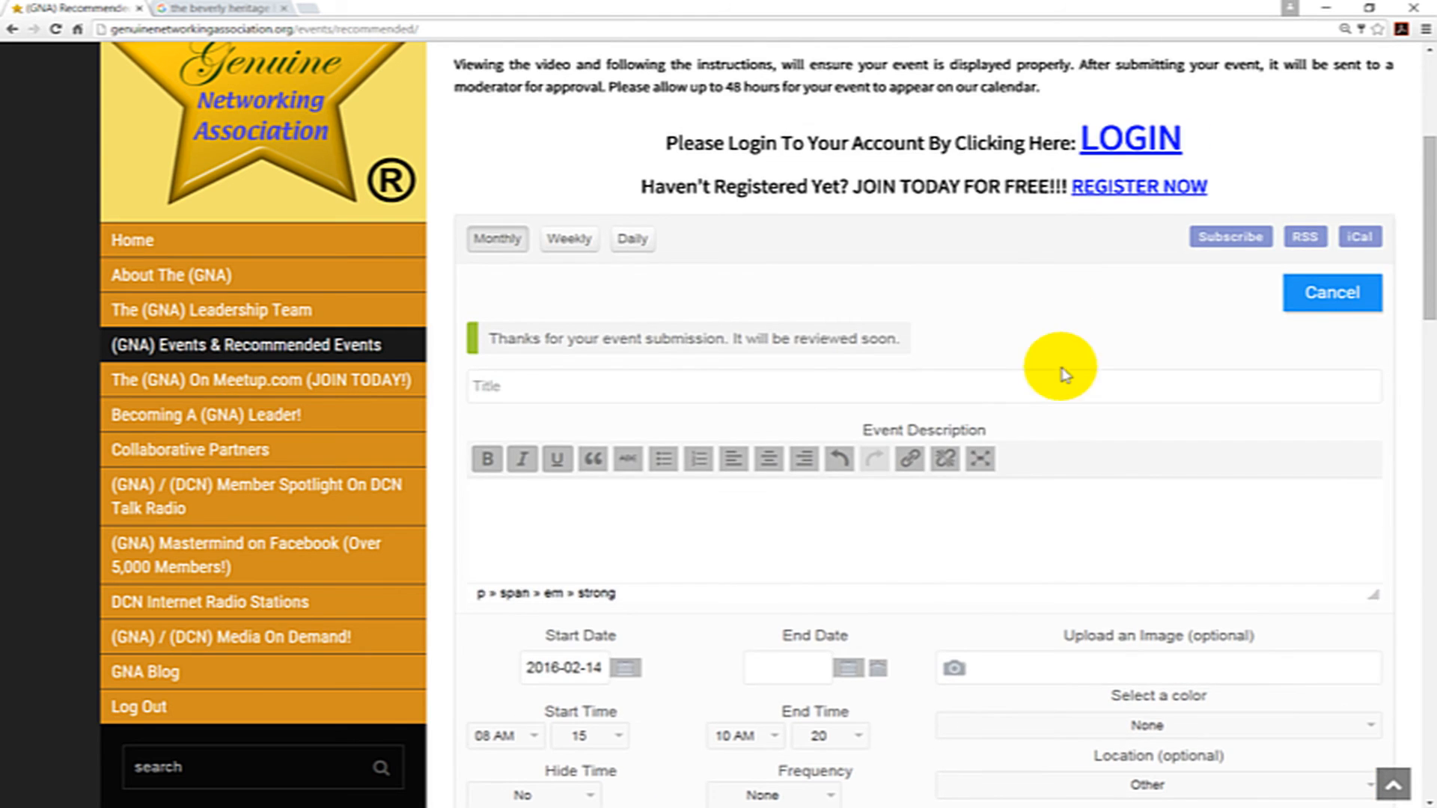
scroll(1023, 478, "up", 1)
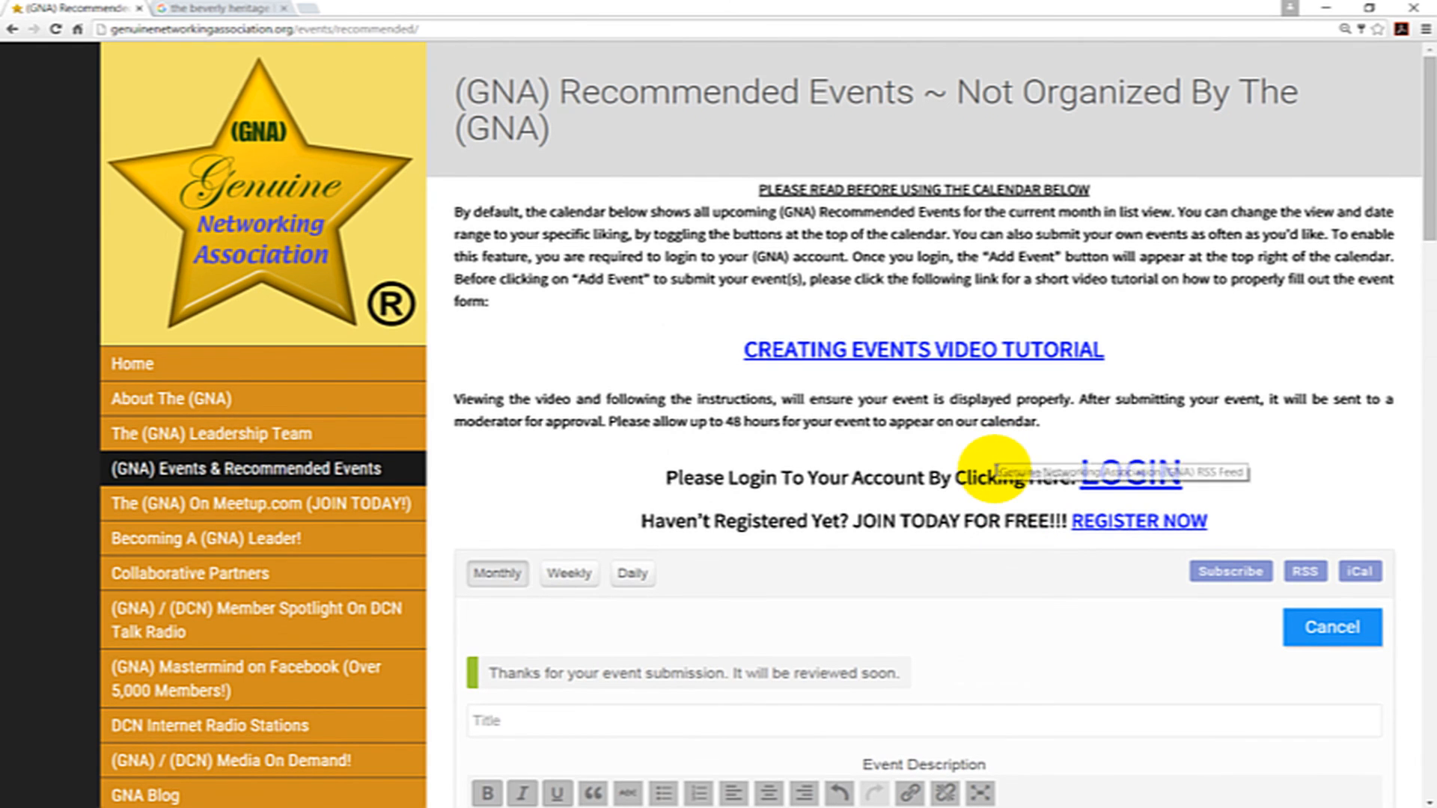